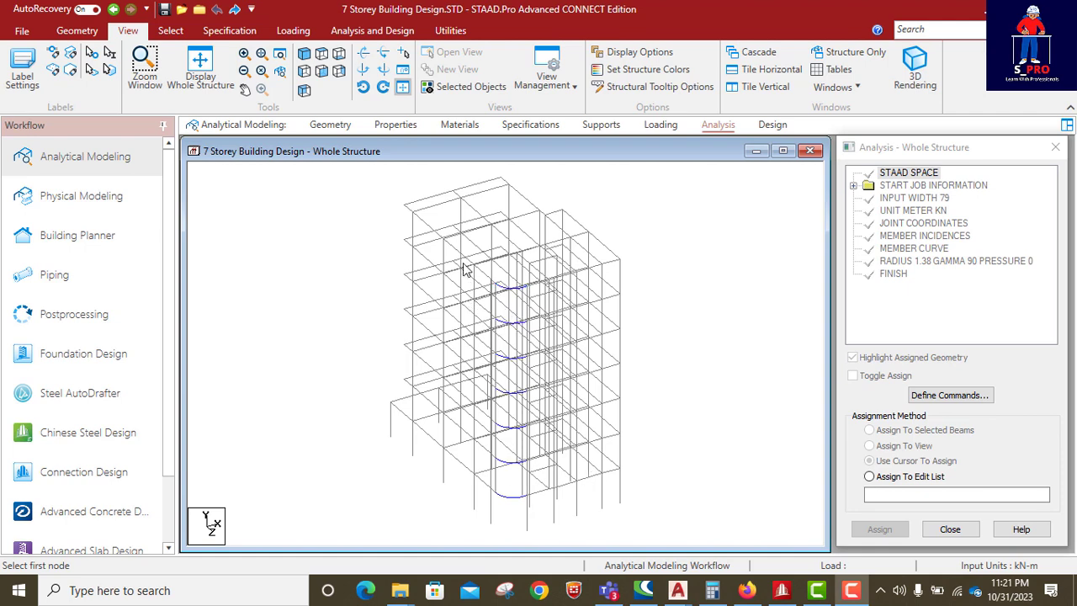
- Switch to AutoCAD and bring up the 7 STORY BUILDING drawing
middle_click_drag(488, 299, 529, 316)
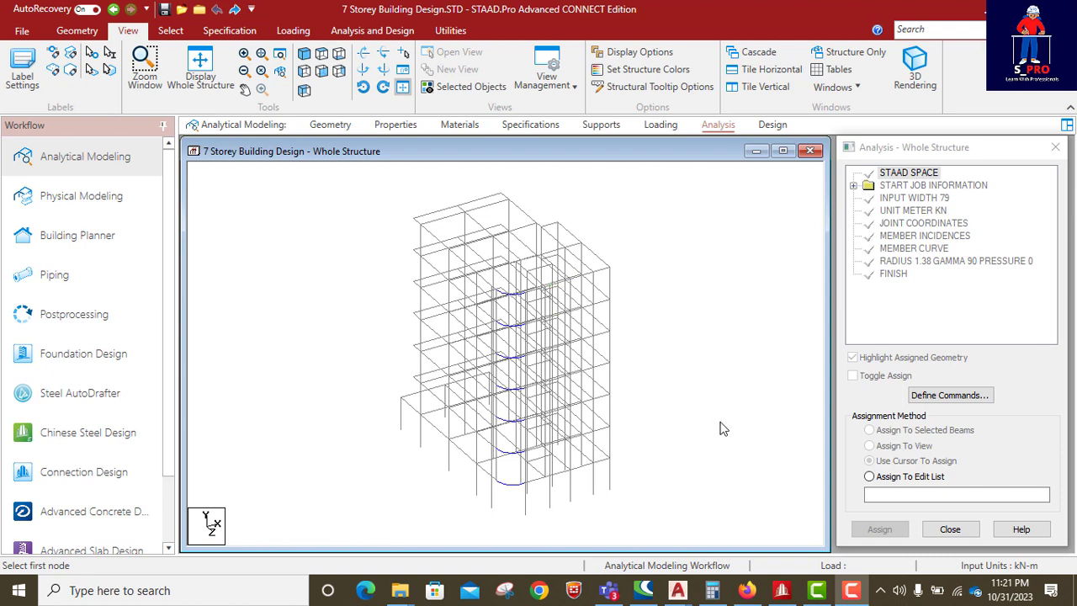
scroll(537, 271, "up", 1)
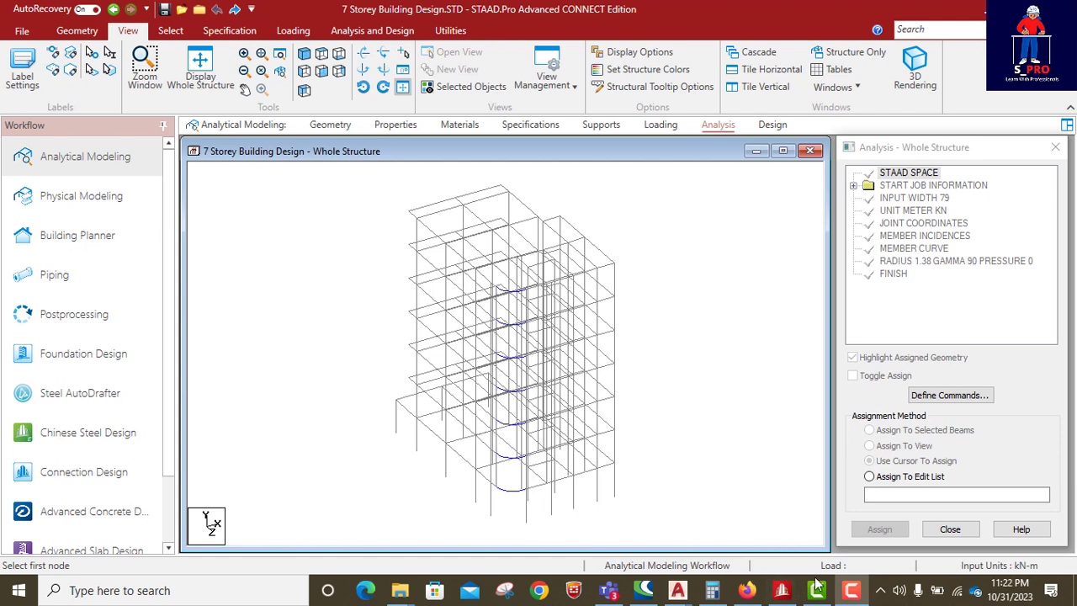
right_click(679, 589)
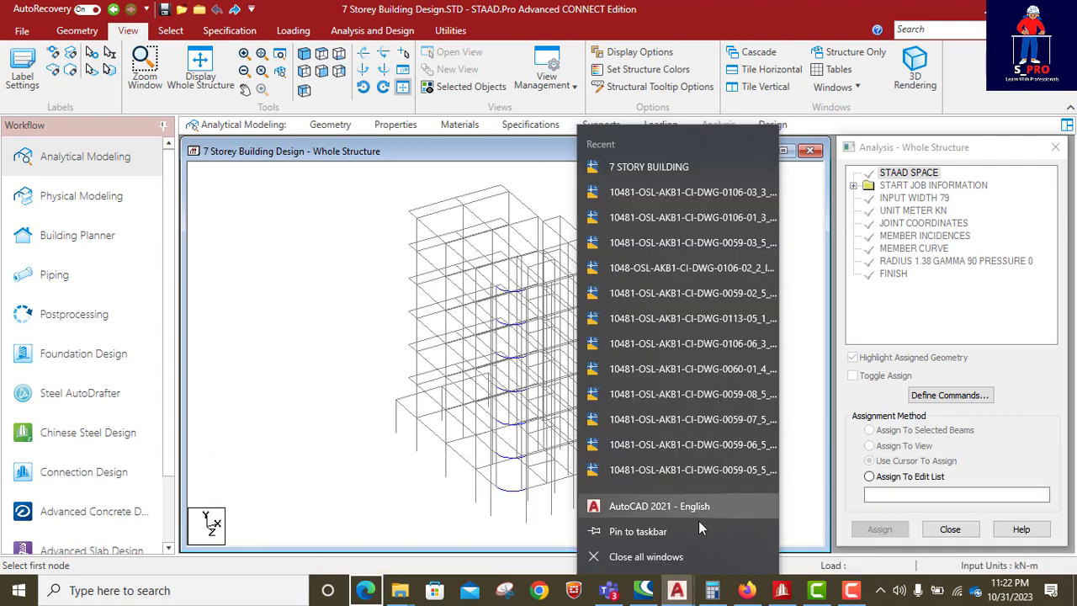
left_click(532, 516)
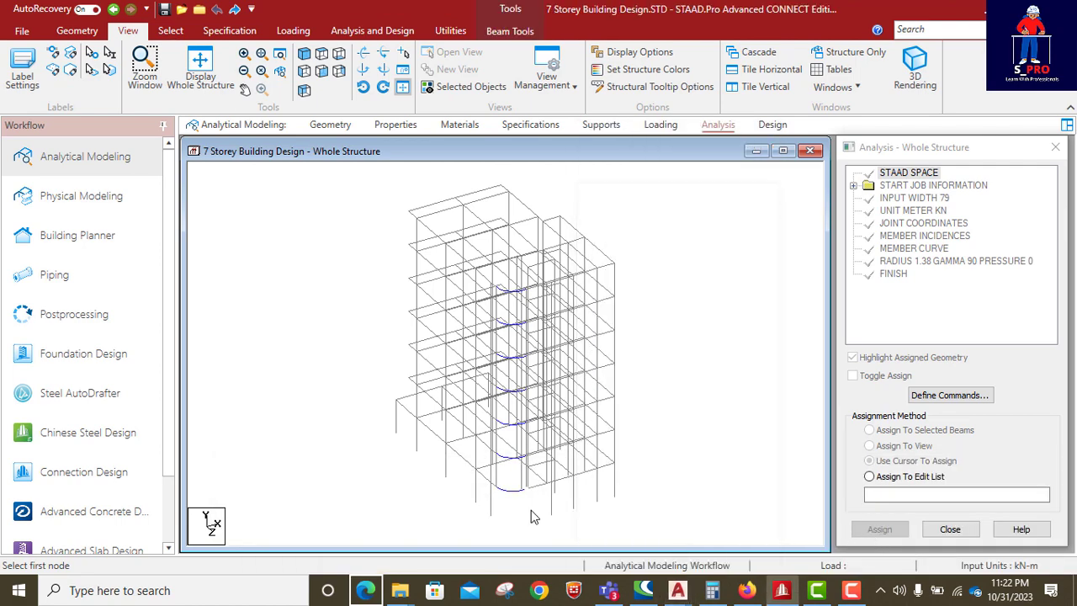
left_click(815, 592)
left_click(815, 591)
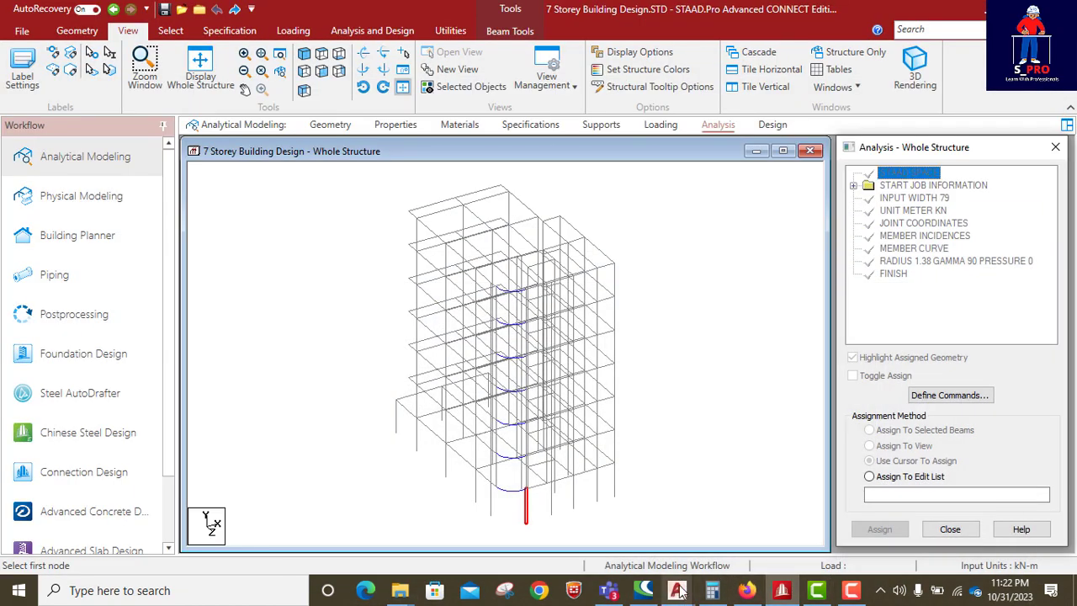
mouse_move(705, 589)
left_click(988, 514)
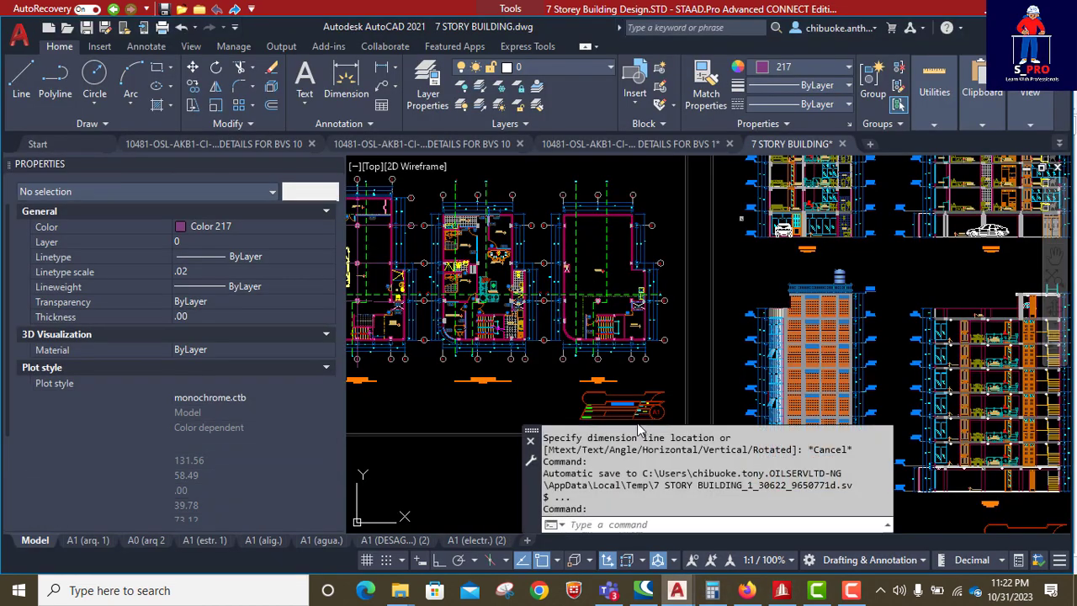
- Examine the staircase and bedroom area of the roof top plan between gridlines A and B
scroll(570, 315, "down", 2)
scroll(539, 329, "up", 6)
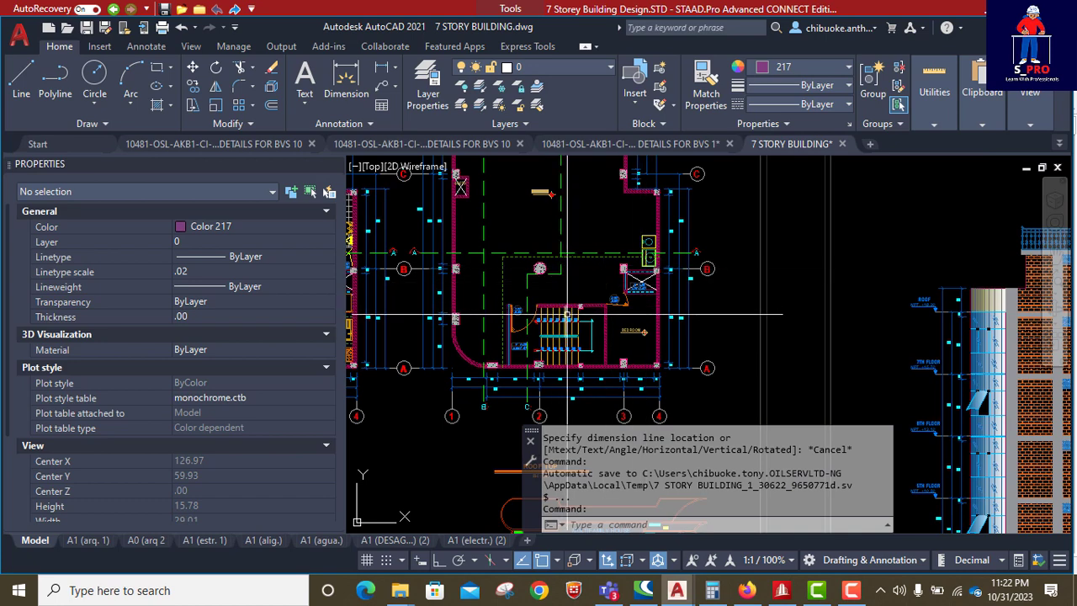
scroll(534, 328, "up", 5)
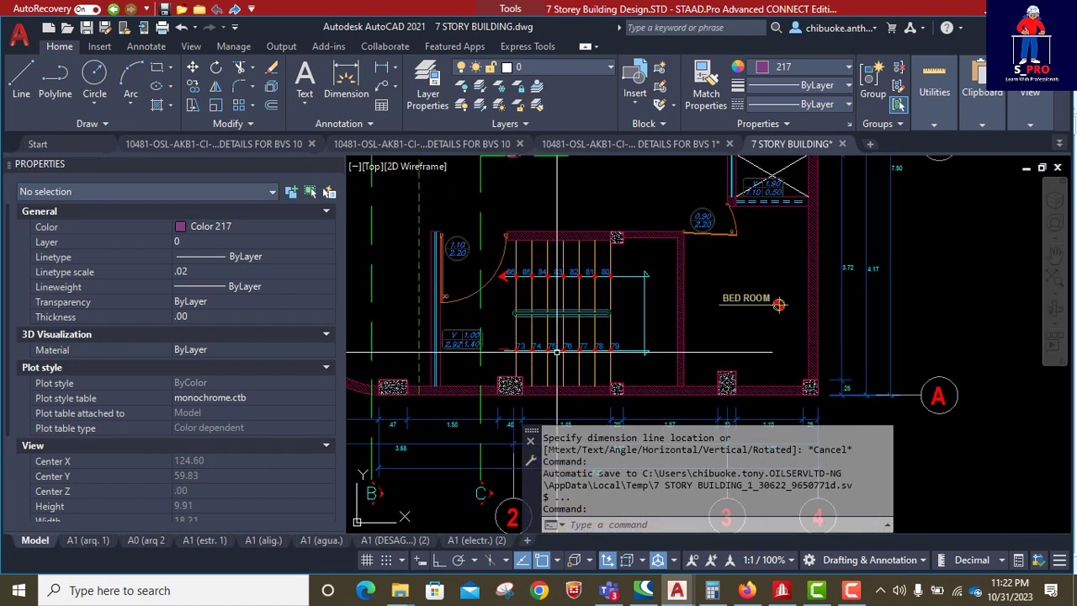
scroll(471, 327, "down", 5)
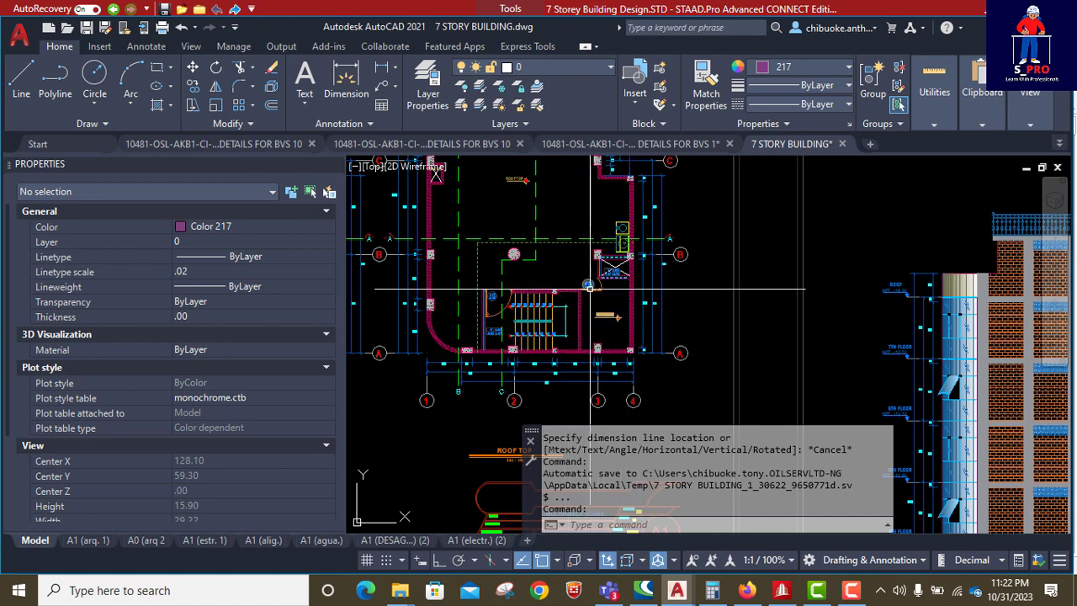
scroll(618, 325, "up", 2)
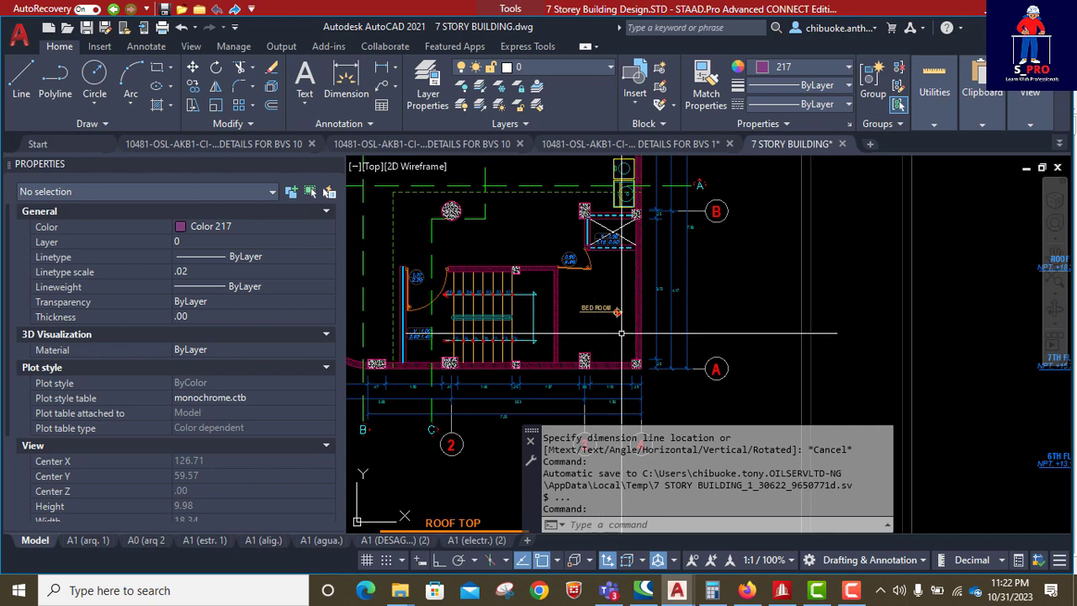
scroll(635, 333, "down", 2)
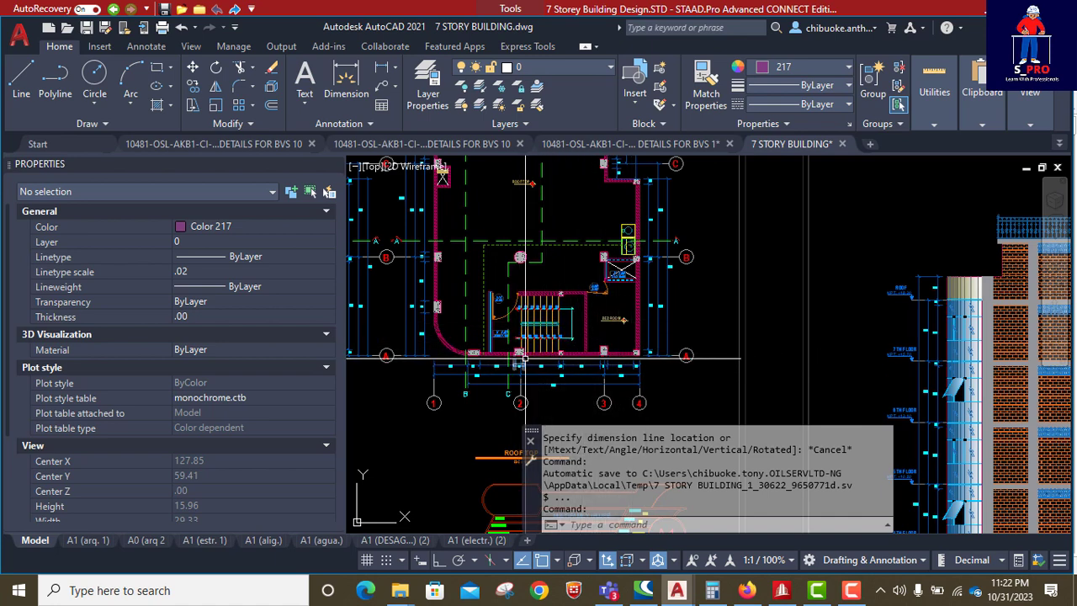
scroll(508, 331, "down", 2)
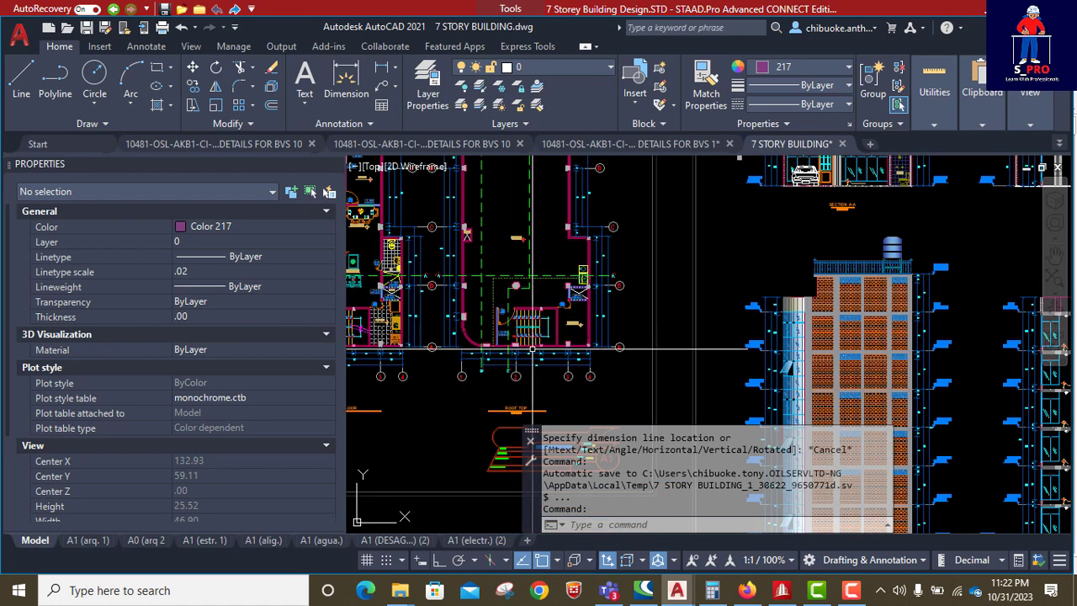
scroll(519, 345, "up", 4)
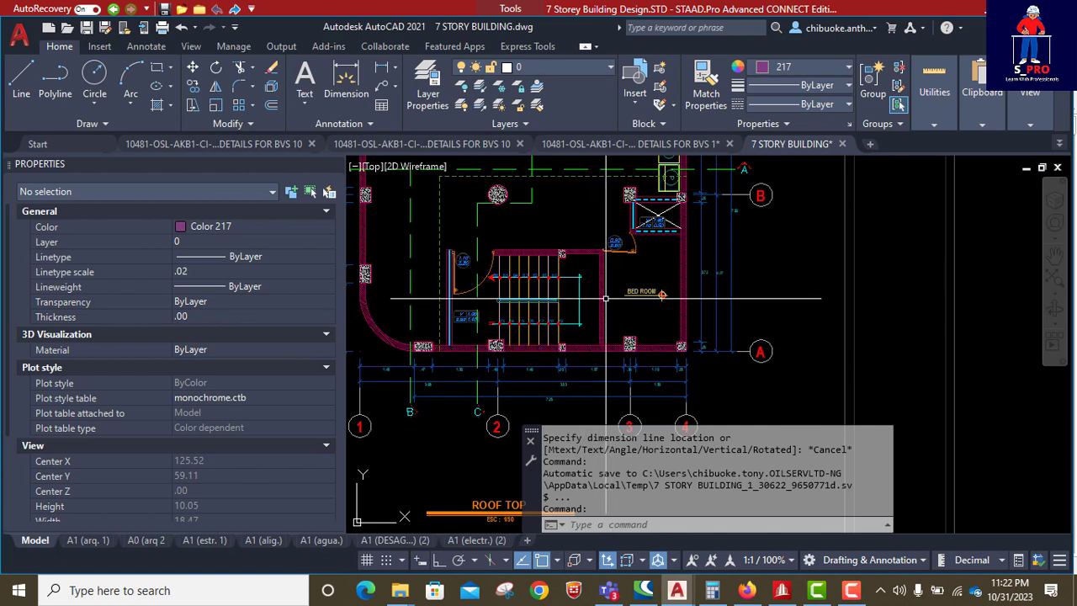
scroll(526, 334, "down", 3)
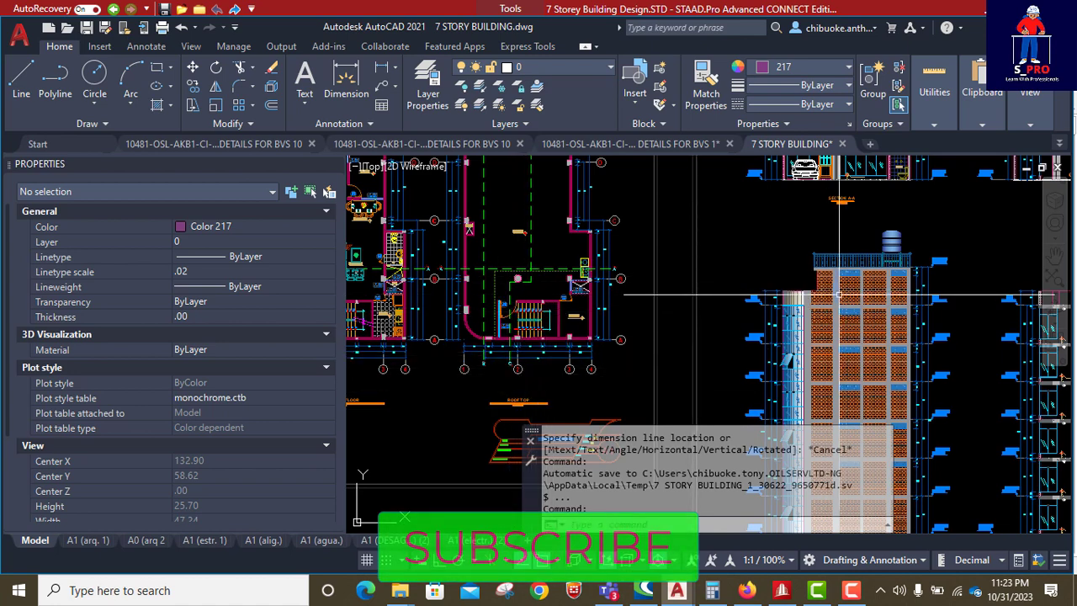
- Compare the roof and final roof levels in the building elevation with the roof top plan
scroll(835, 286, "up", 2)
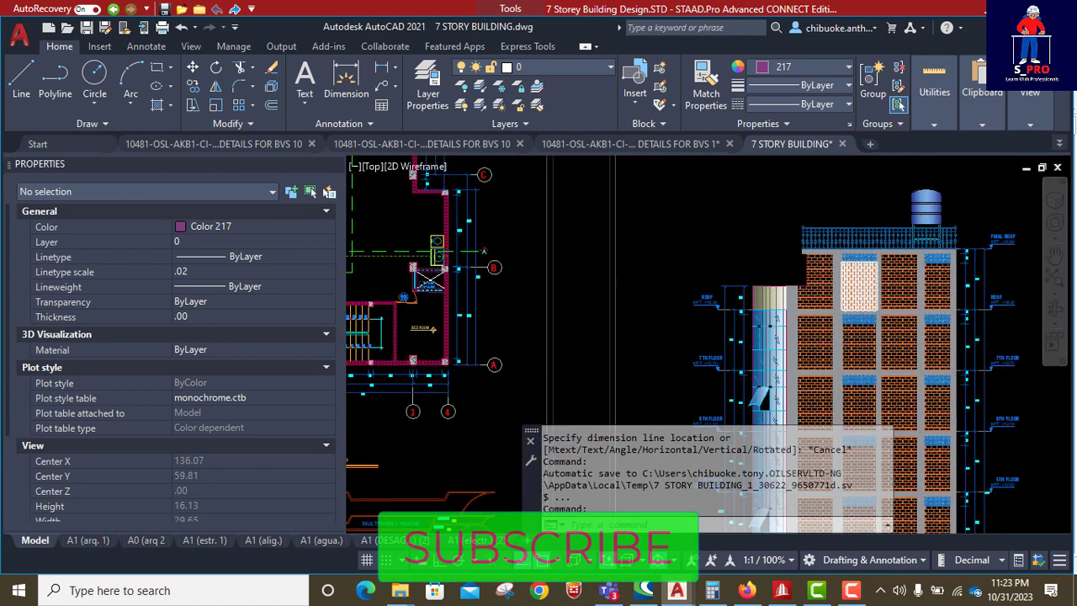
scroll(837, 284, "down", 2)
scroll(515, 333, "up", 4)
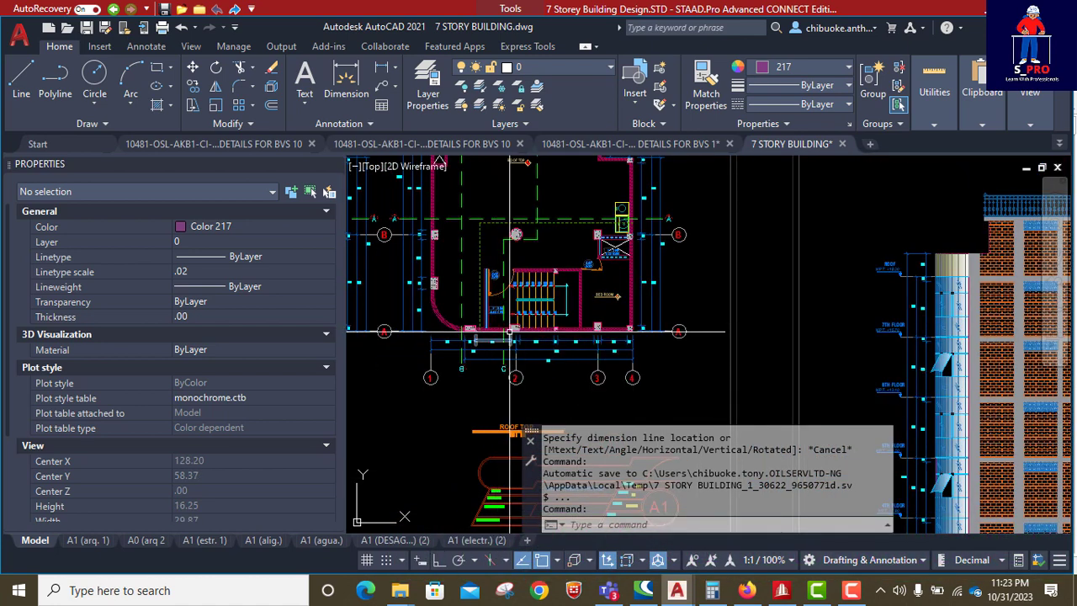
scroll(509, 335, "up", 5)
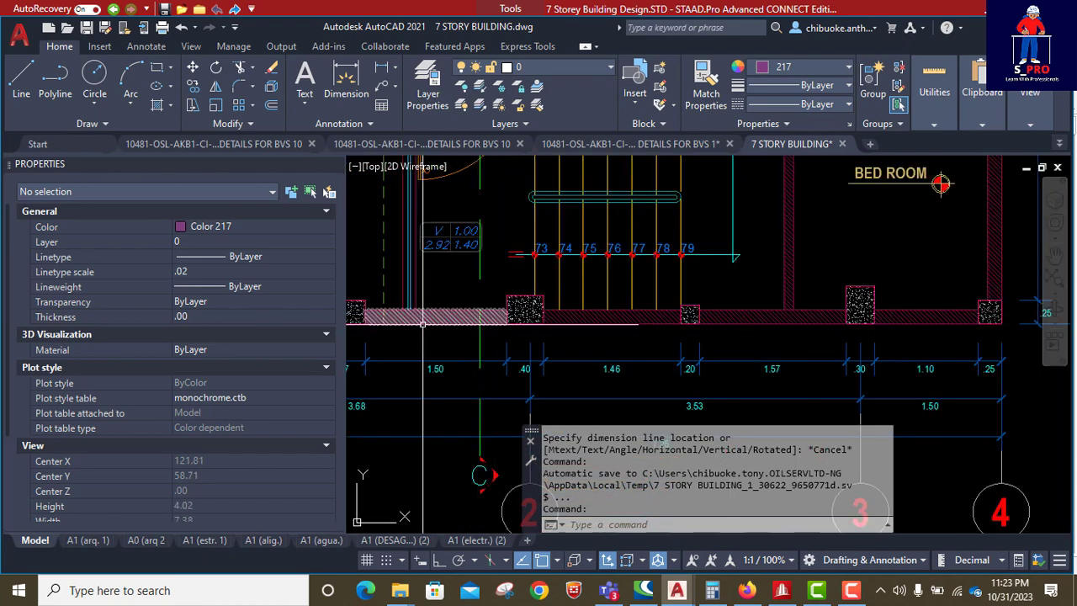
scroll(476, 342, "down", 2)
scroll(476, 342, "down", 3)
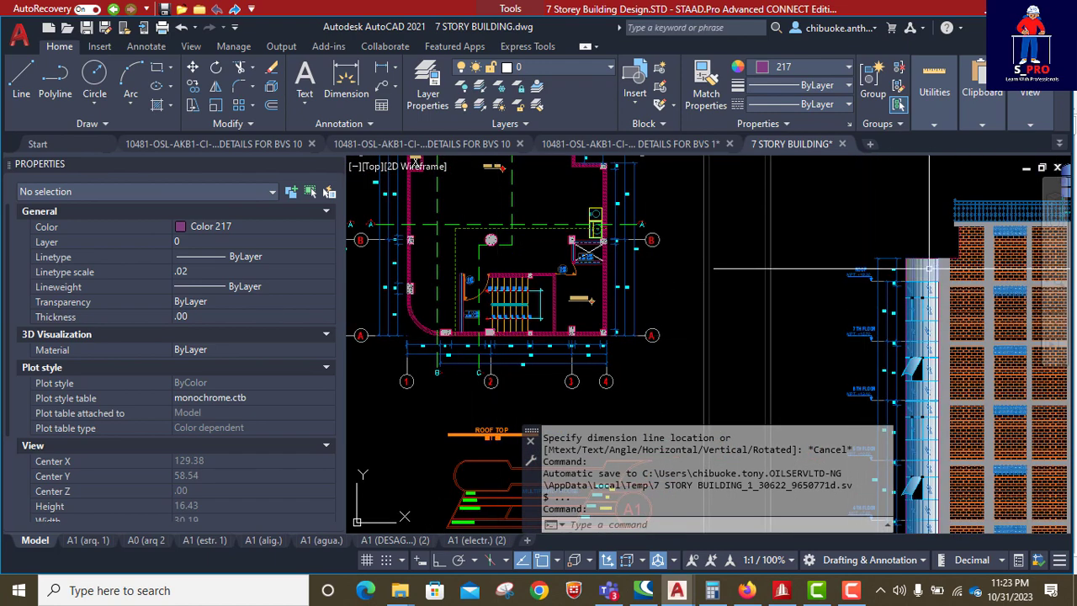
scroll(983, 264, "up", 2)
scroll(538, 310, "down", 3)
scroll(705, 286, "up", 2)
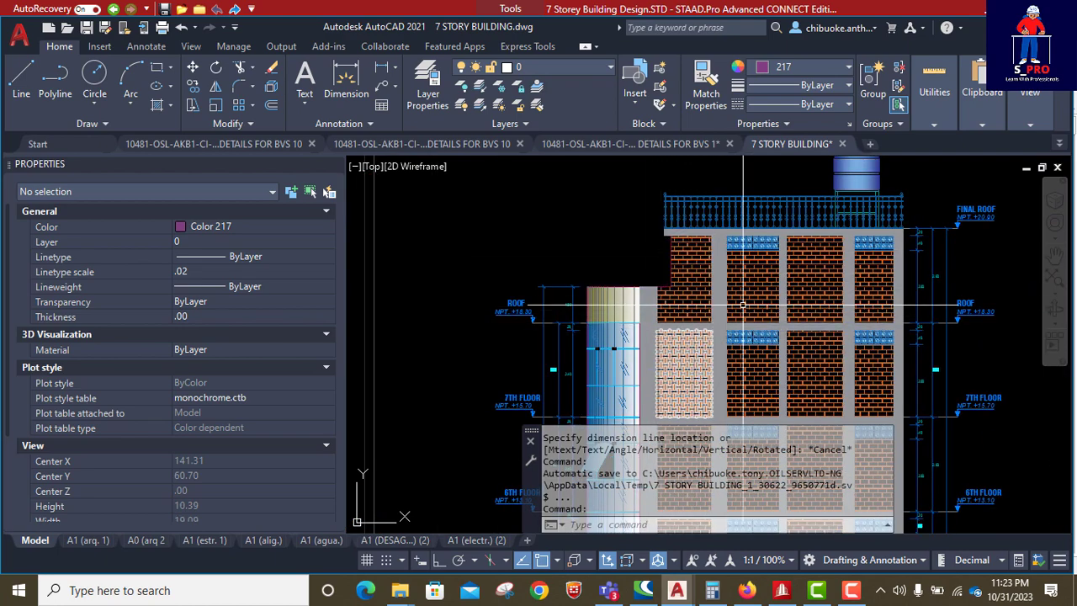
scroll(699, 315, "down", 2)
scroll(698, 313, "down", 2)
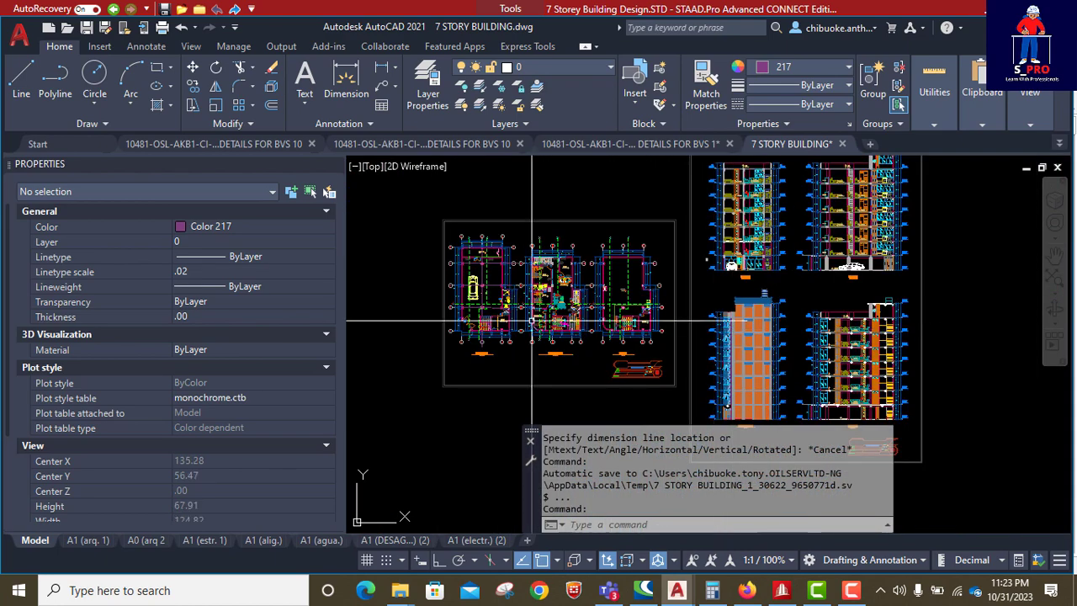
- Review the columns along gridline A around the staircase and bedroom on the roof top plan
scroll(532, 320, "up", 3)
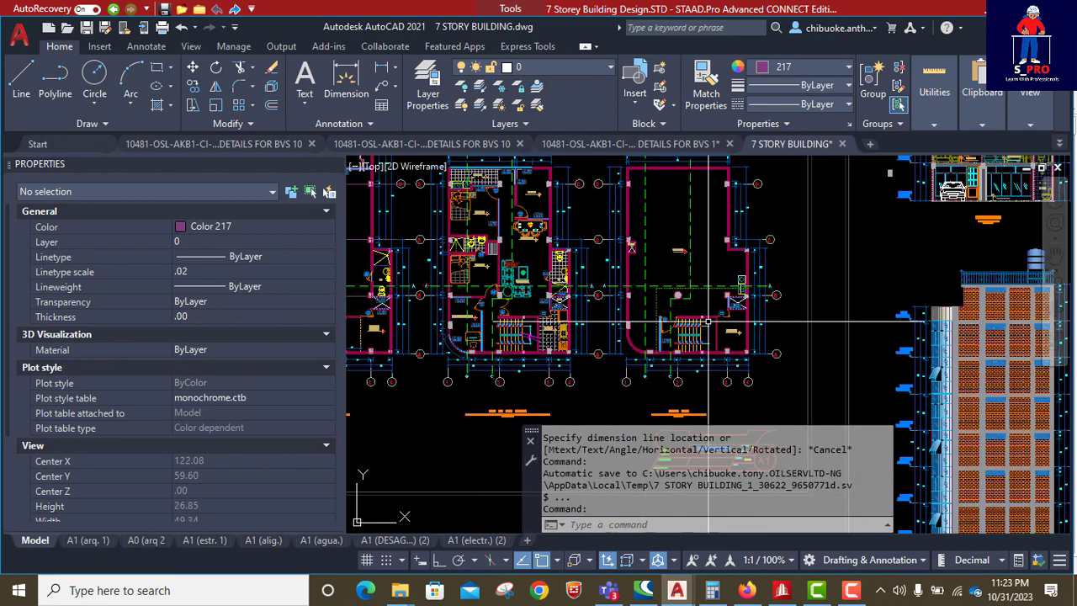
scroll(718, 330, "up", 1)
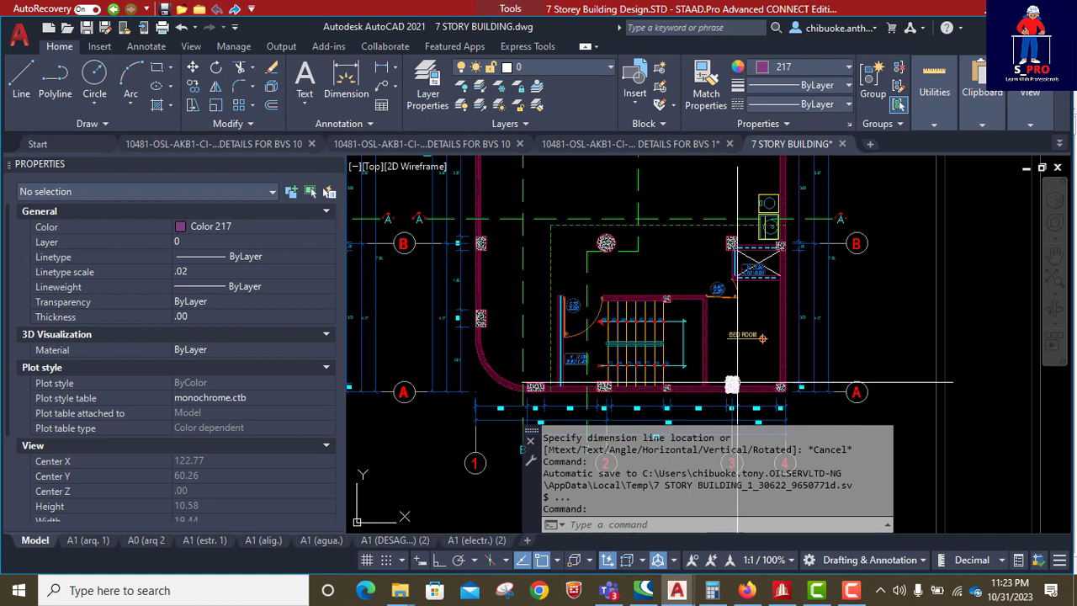
scroll(546, 364, "down", 1)
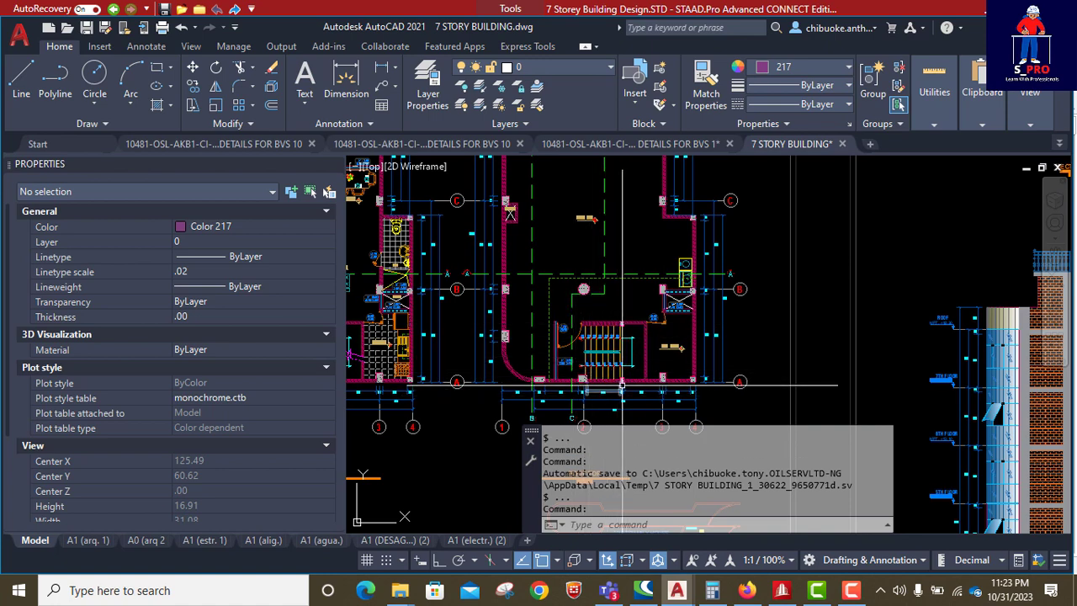
scroll(615, 376, "up", 3)
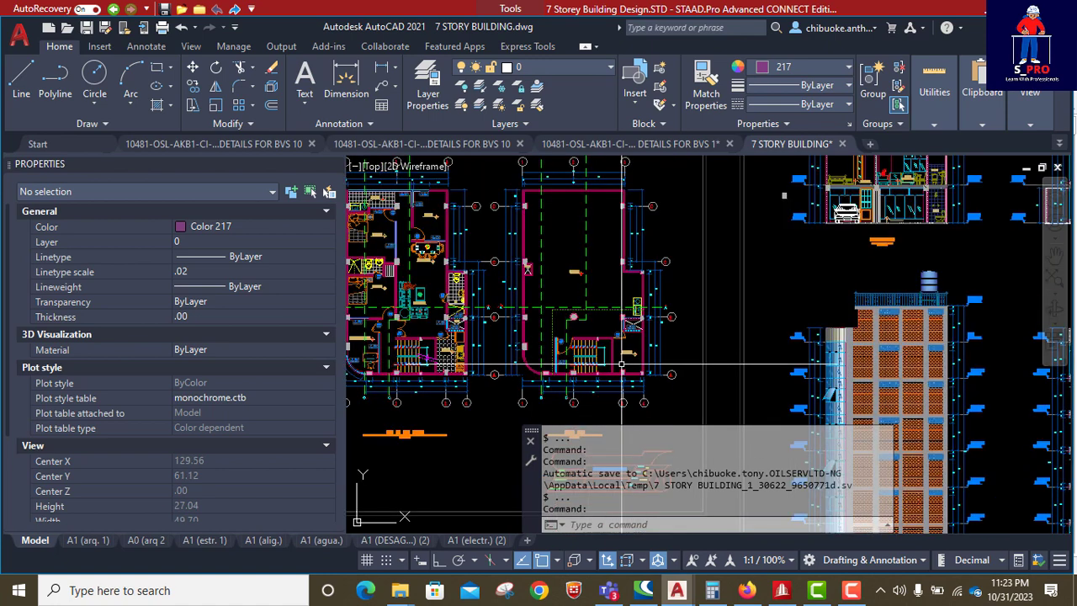
scroll(629, 375, "down", 3)
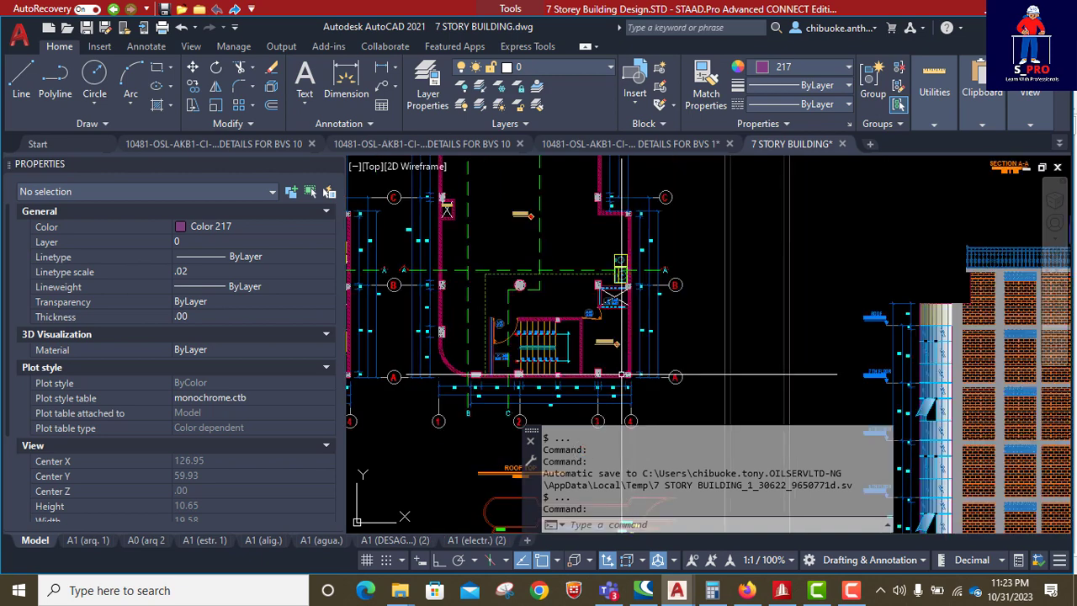
scroll(633, 375, "up", 3)
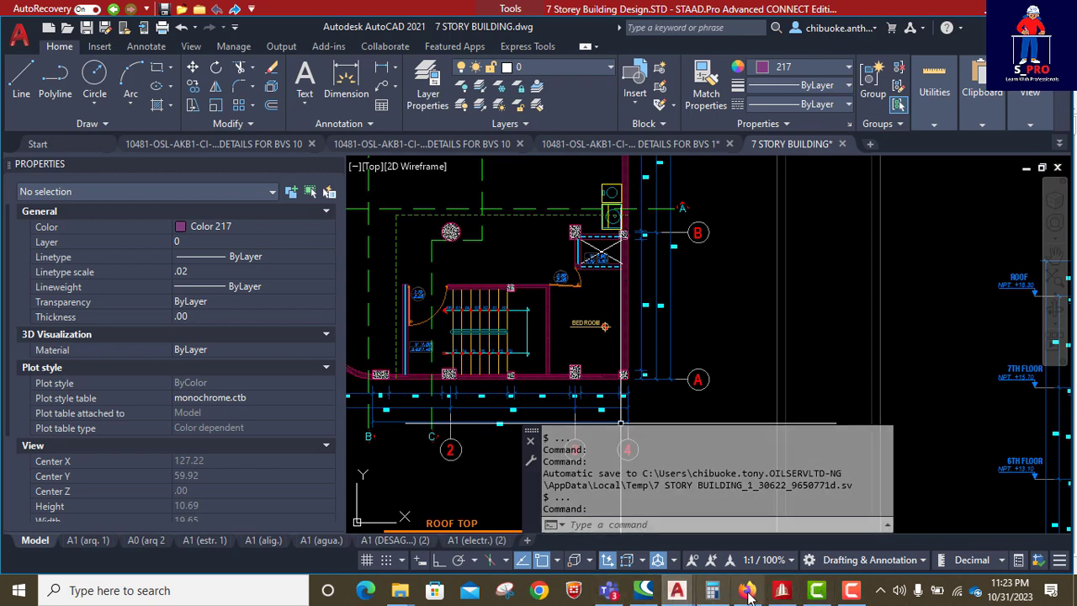
- Switch back to STAAD.Pro and inspect the top storeys of the whole-structure model
left_click(781, 590)
left_click(686, 396)
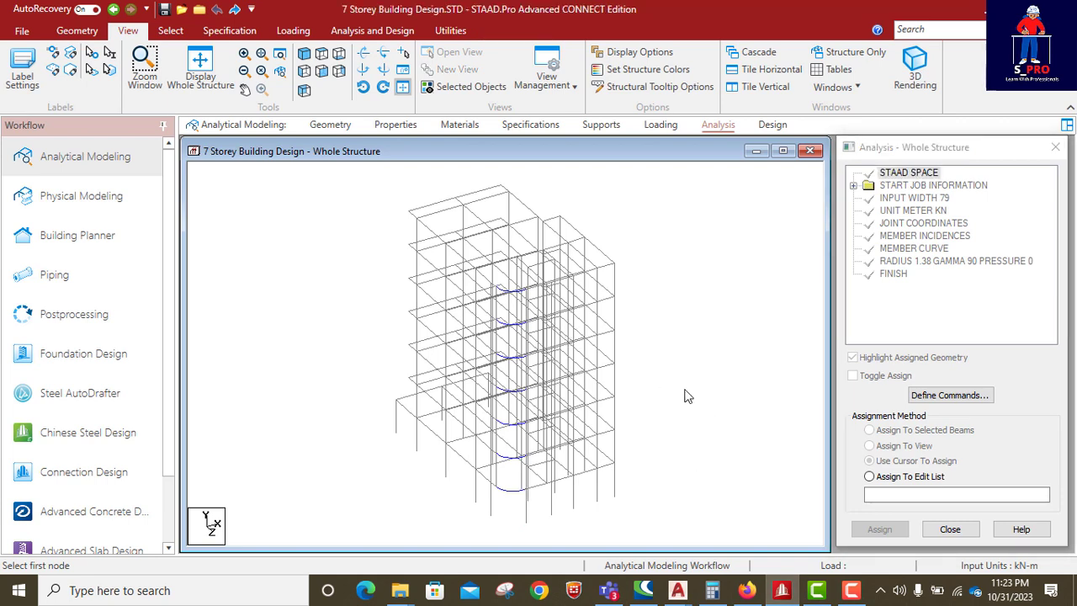
scroll(532, 199, "up", 1)
middle_click_drag(559, 219, 551, 309)
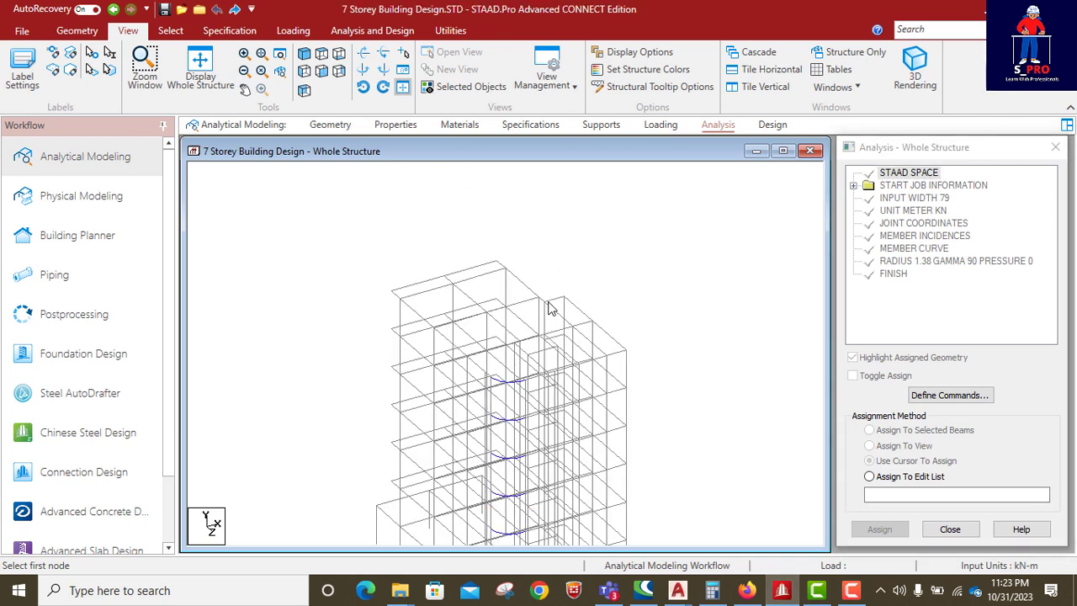
scroll(572, 286, "down", 1)
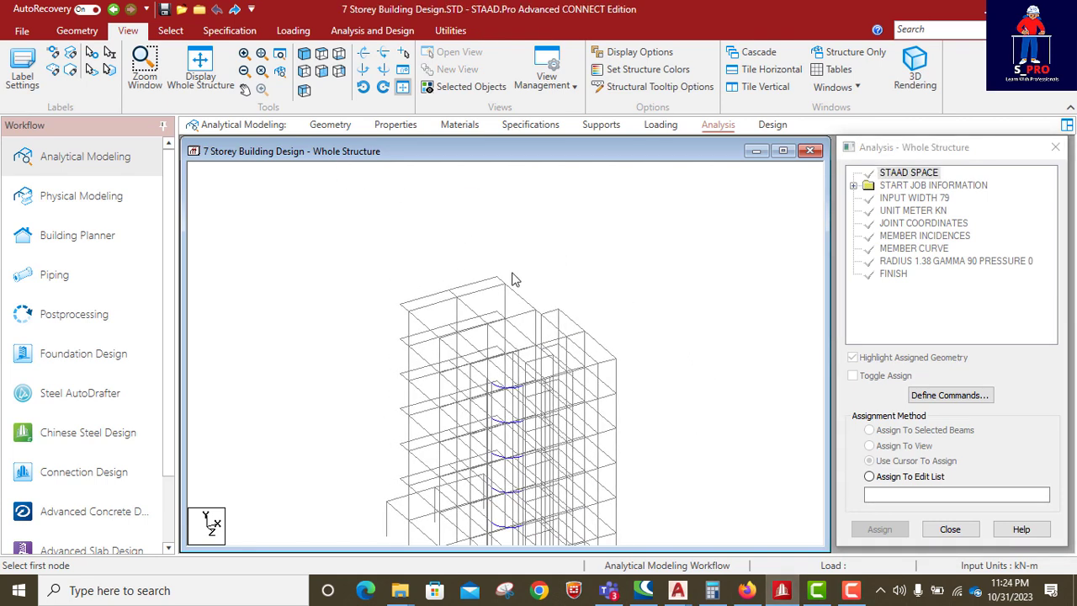
scroll(513, 276, "down", 1)
middle_click_drag(530, 382, 540, 304)
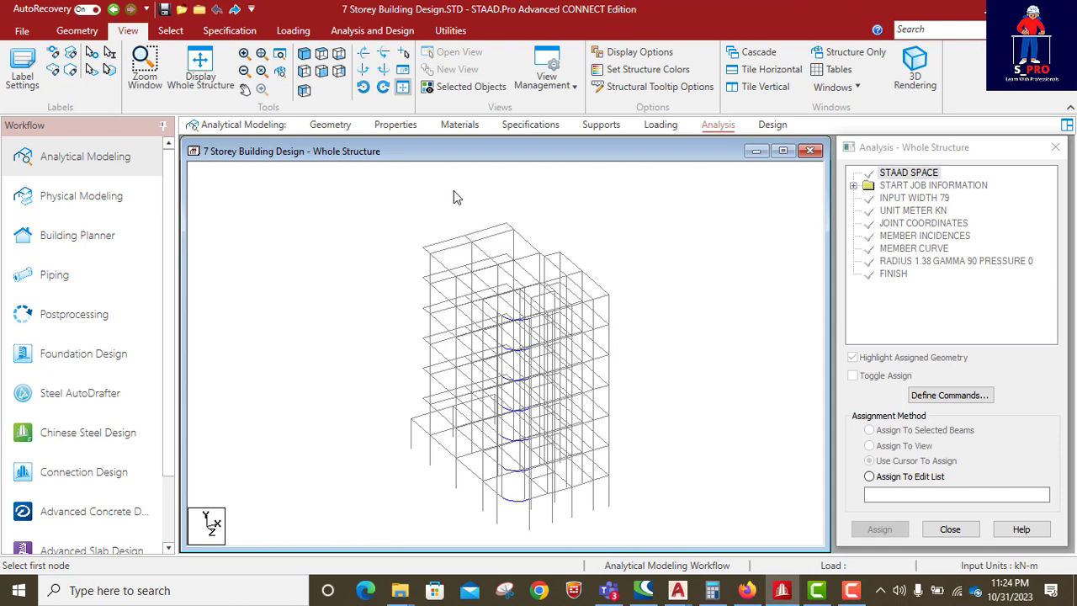
- Select all beams of the topmost level in the front view, then return to the isometric view
left_click(321, 71)
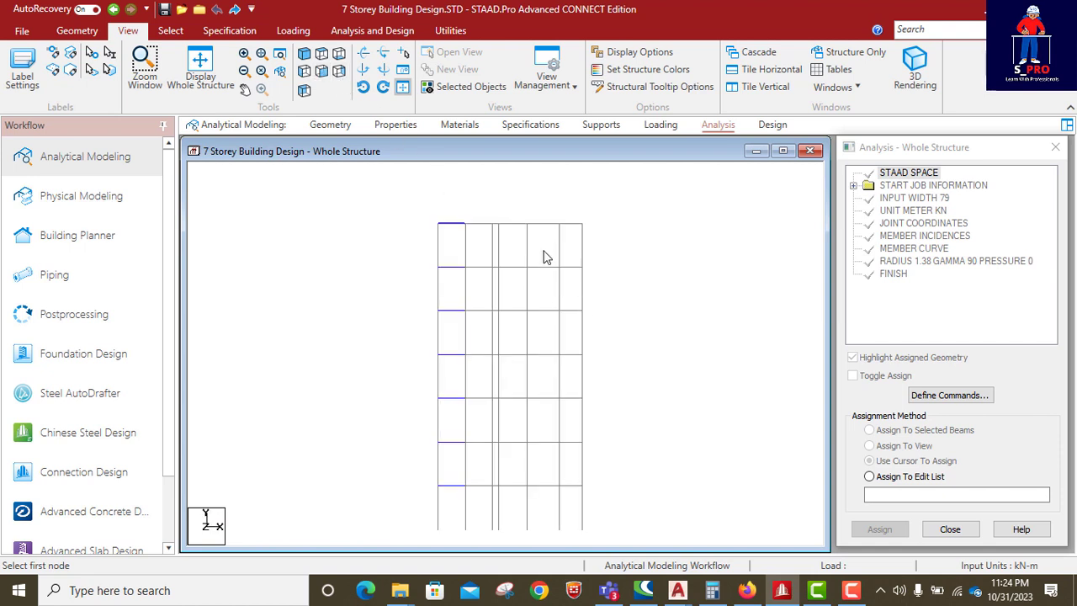
left_click_drag(428, 205, 427, 205)
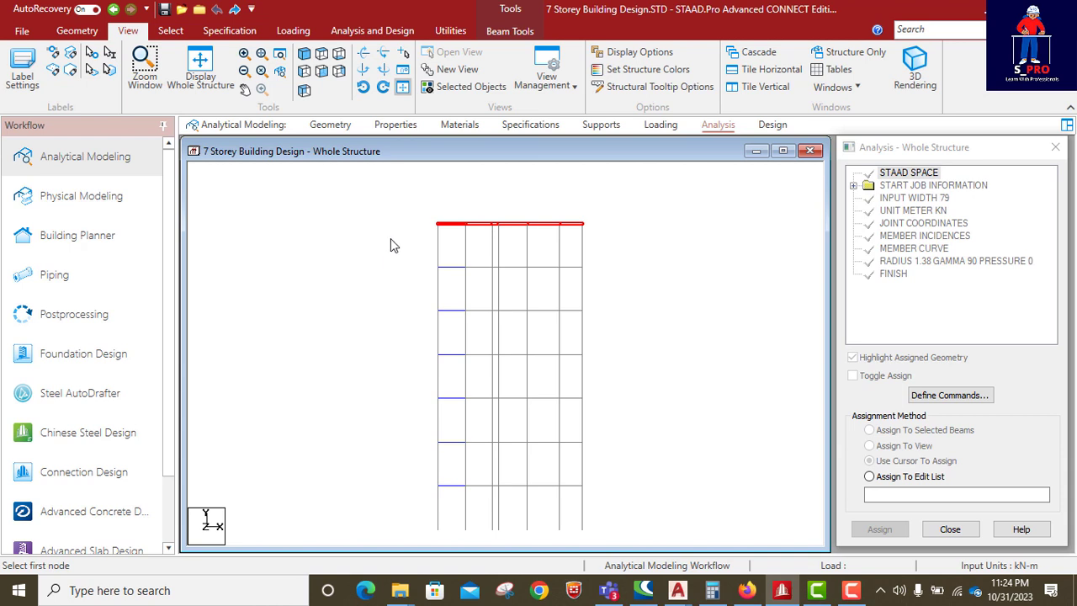
left_click(304, 58)
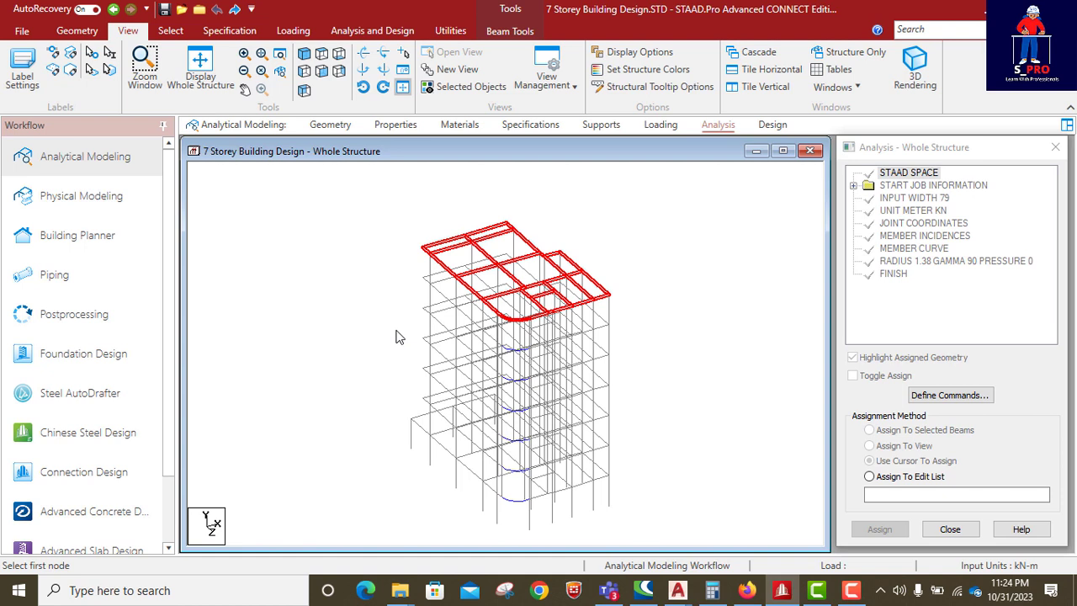
- Show only the selected top-level beams and clear the selection
left_click(483, 94)
scroll(575, 234, "up", 2)
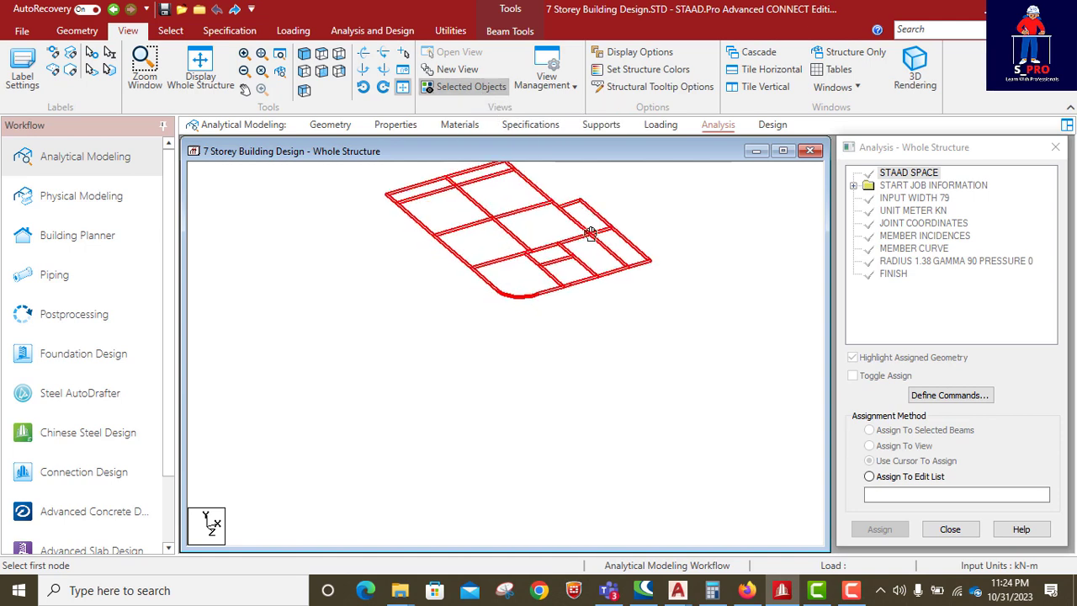
middle_click_drag(591, 233, 592, 407)
left_click(546, 402)
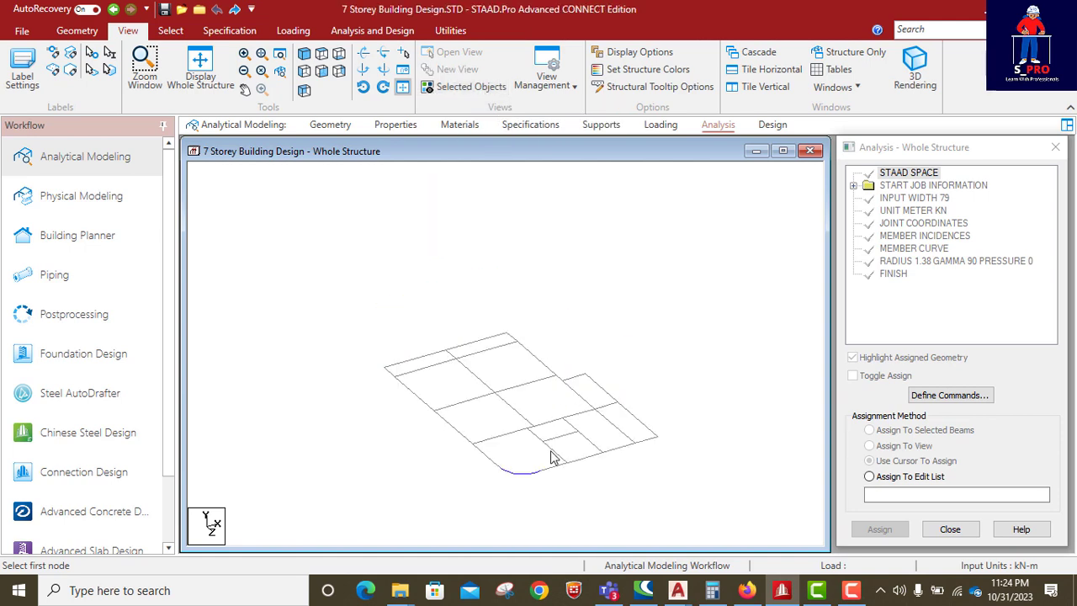
- Activate the node cursor and select the outer corner node of the top level where gridlines A and 4 meet
scroll(561, 471, "up", 2)
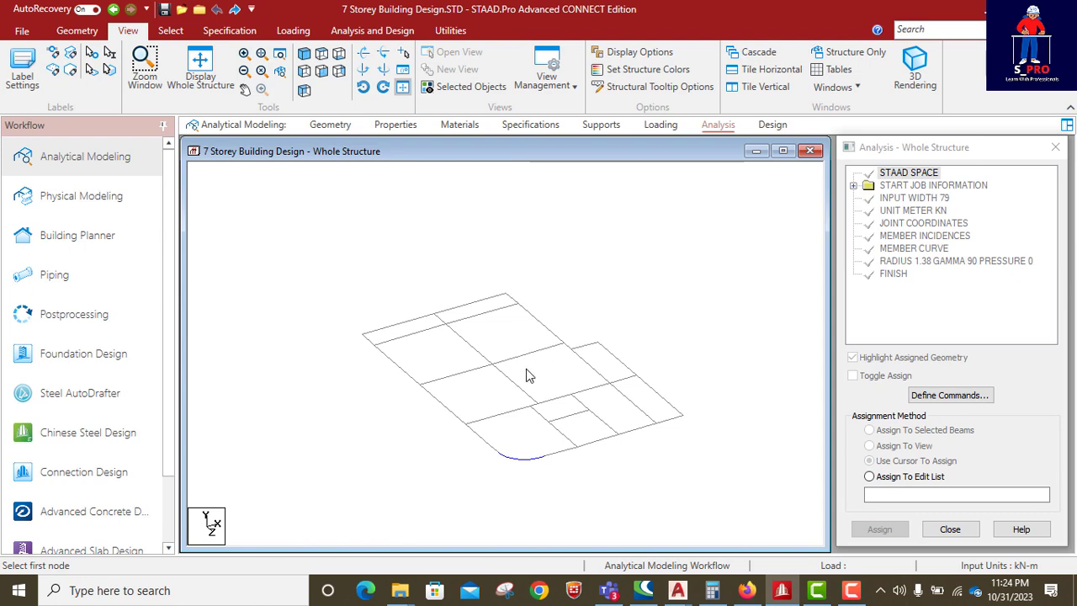
scroll(578, 396, "up", 3)
middle_click_drag(630, 389, 546, 414)
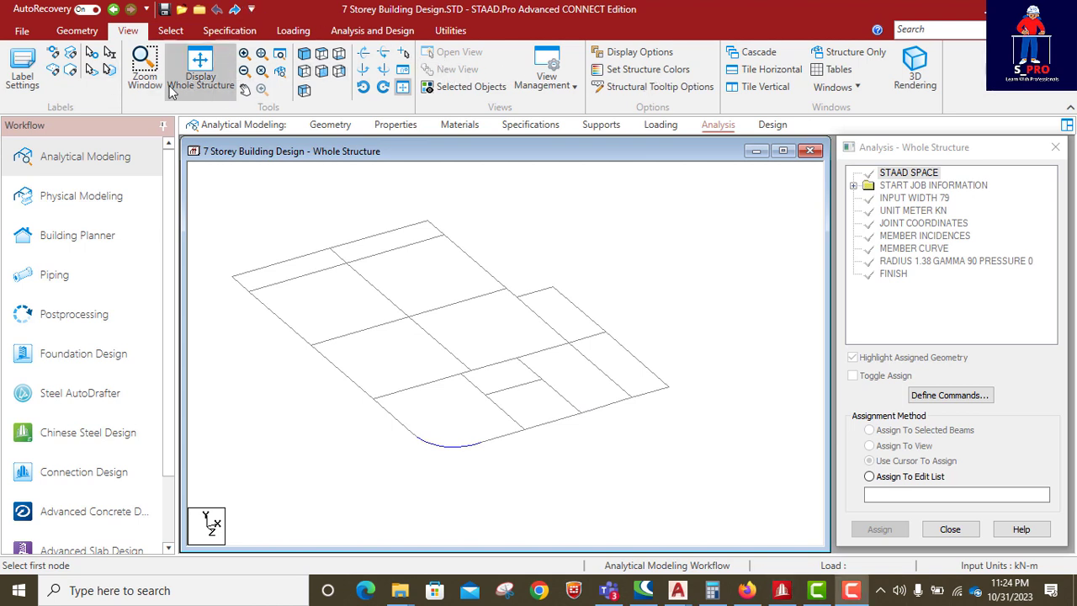
left_click(170, 31)
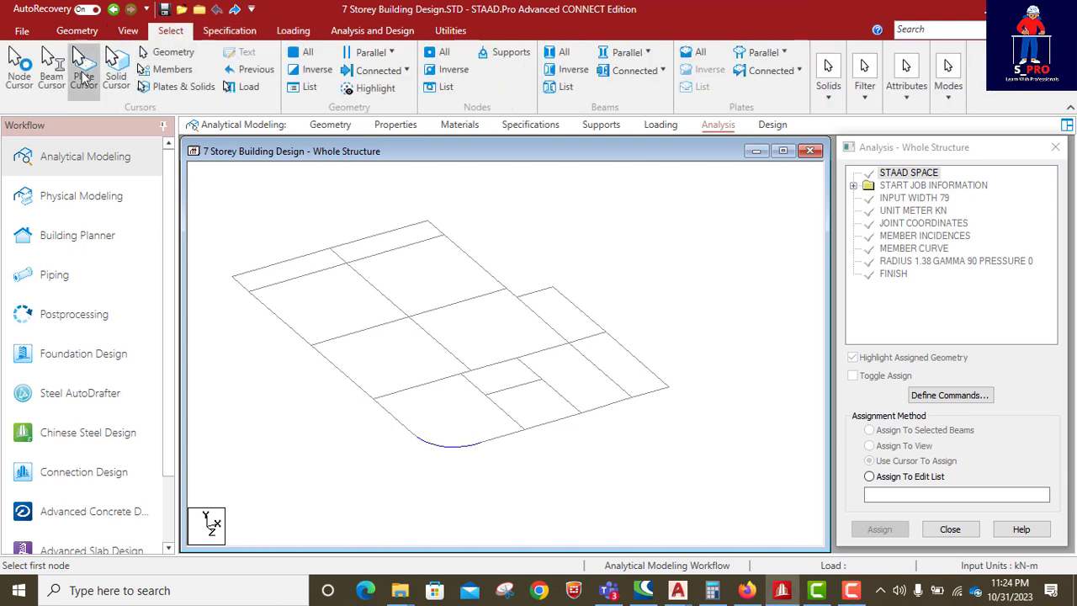
left_click(18, 75)
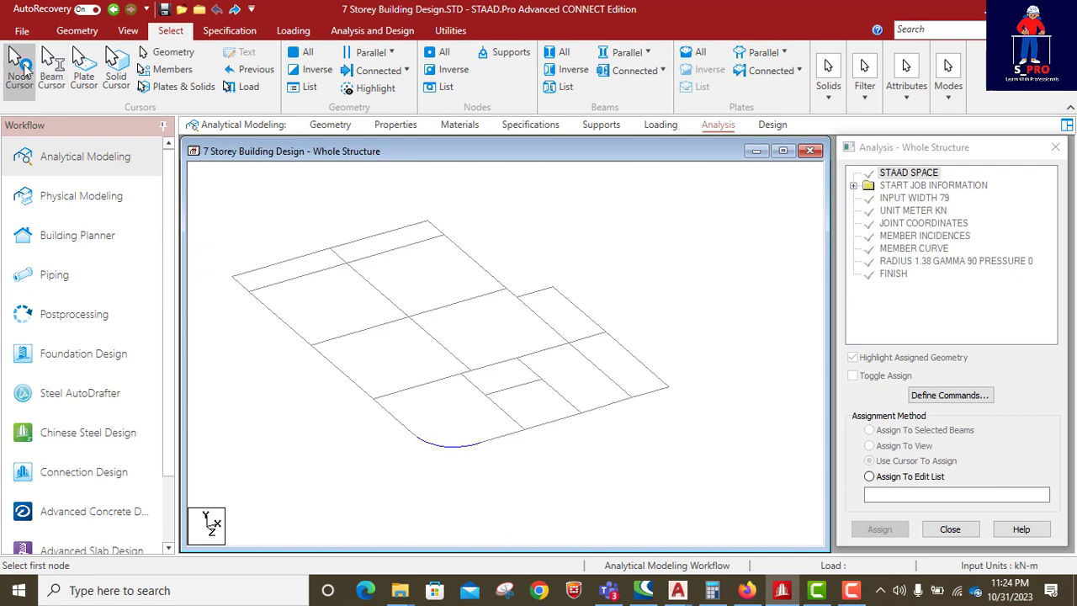
left_click(669, 388)
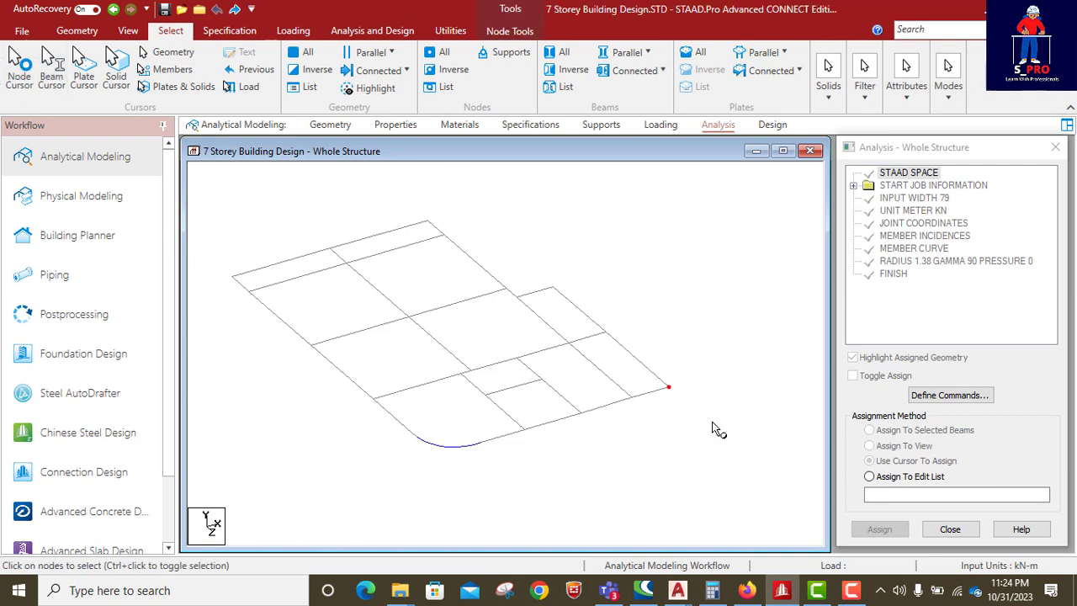
- Check the column positions on the AutoCAD roof top plan and add the STAAD.Pro nodes at B4, A3 and B3 to the selection
left_click(781, 590)
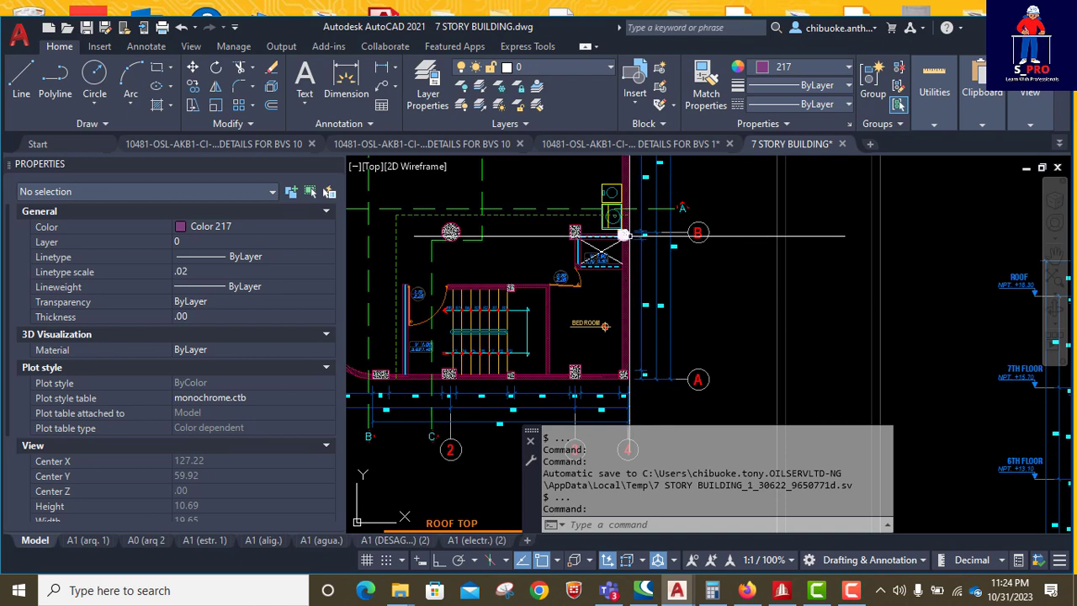
left_click(781, 590)
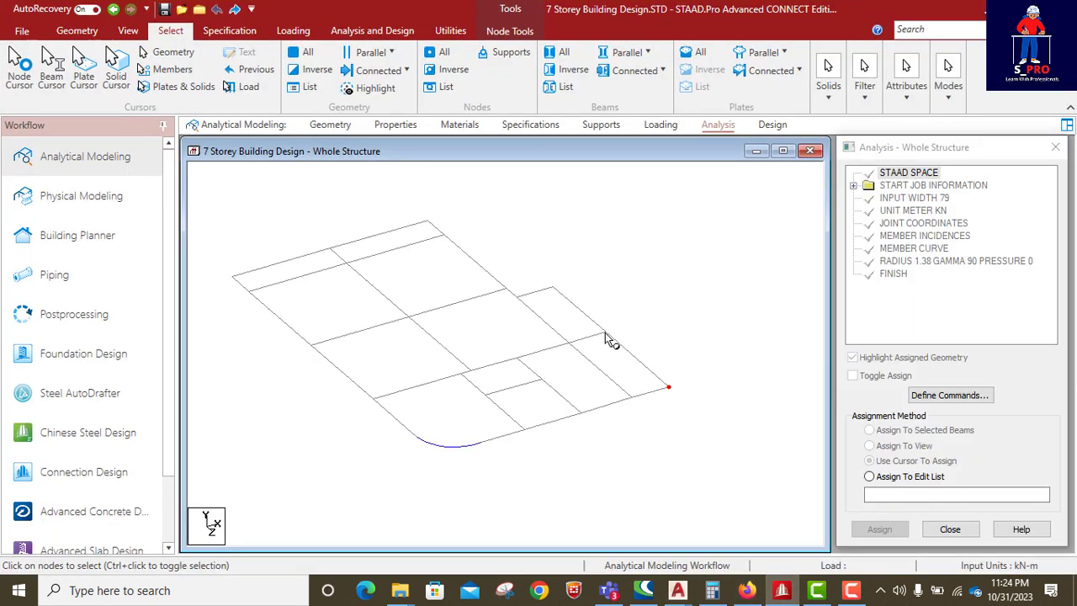
left_click(783, 591)
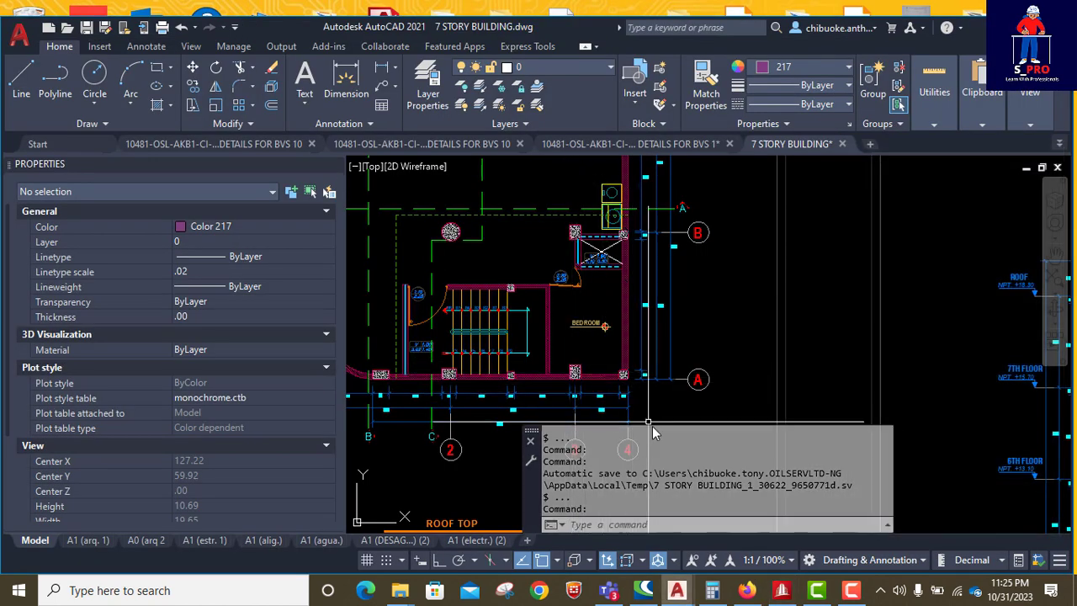
left_click(783, 592)
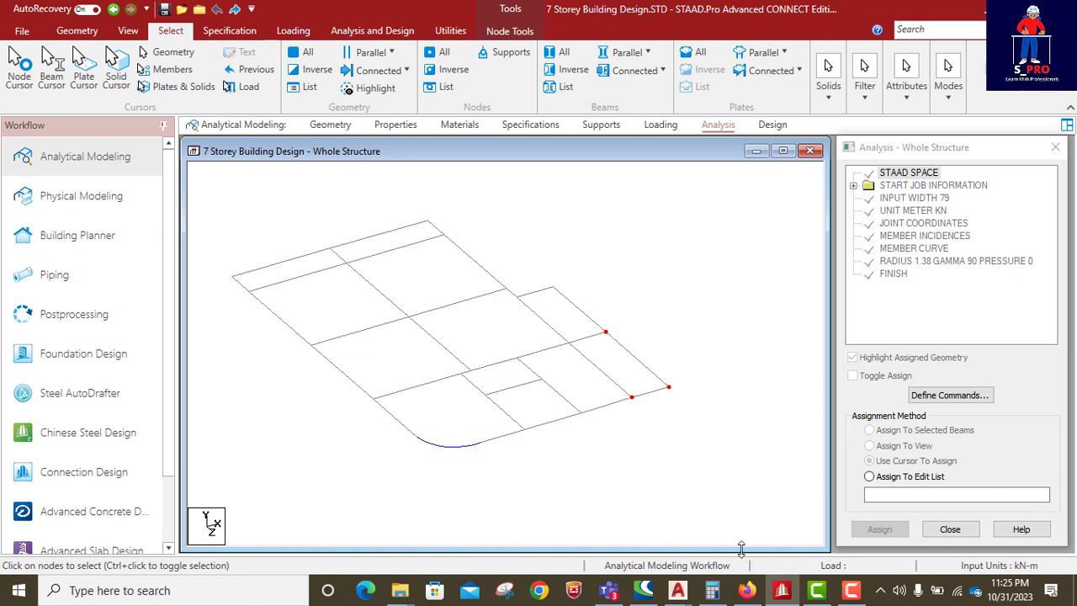
left_click(782, 591)
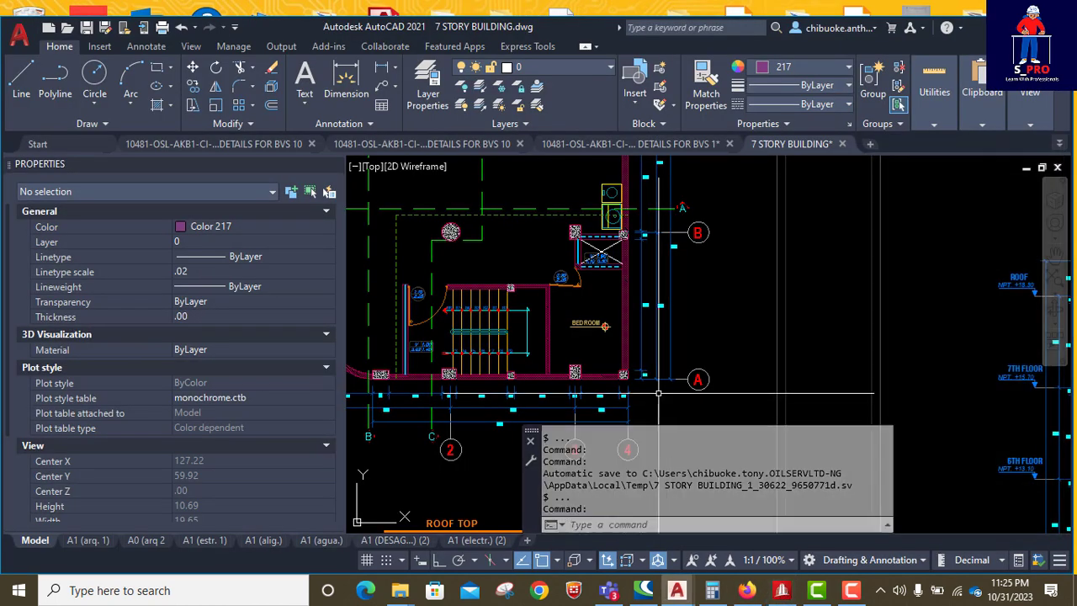
left_click(782, 592)
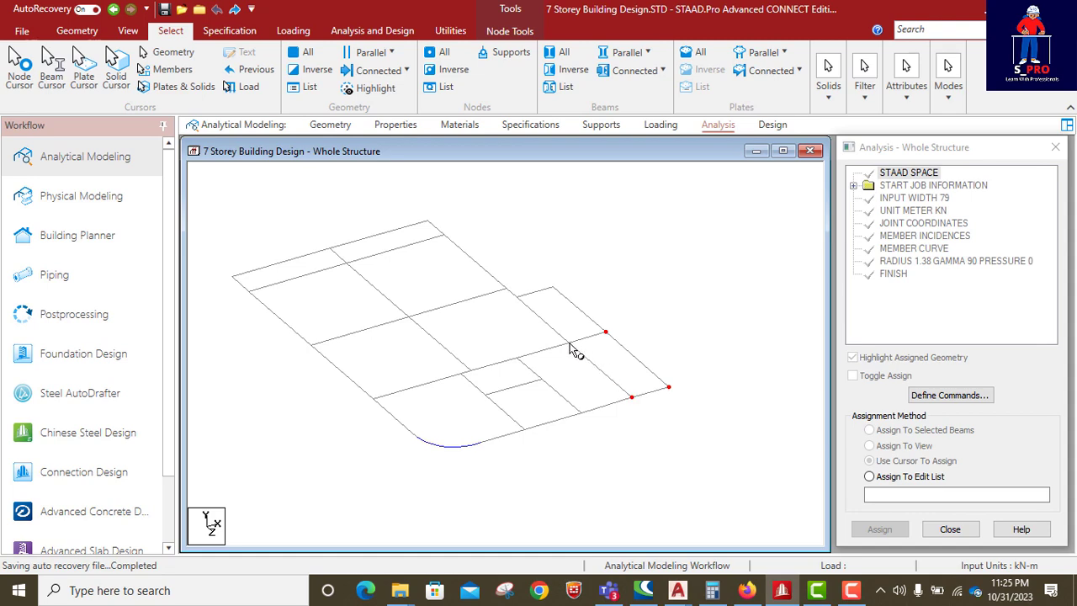
left_click(782, 591)
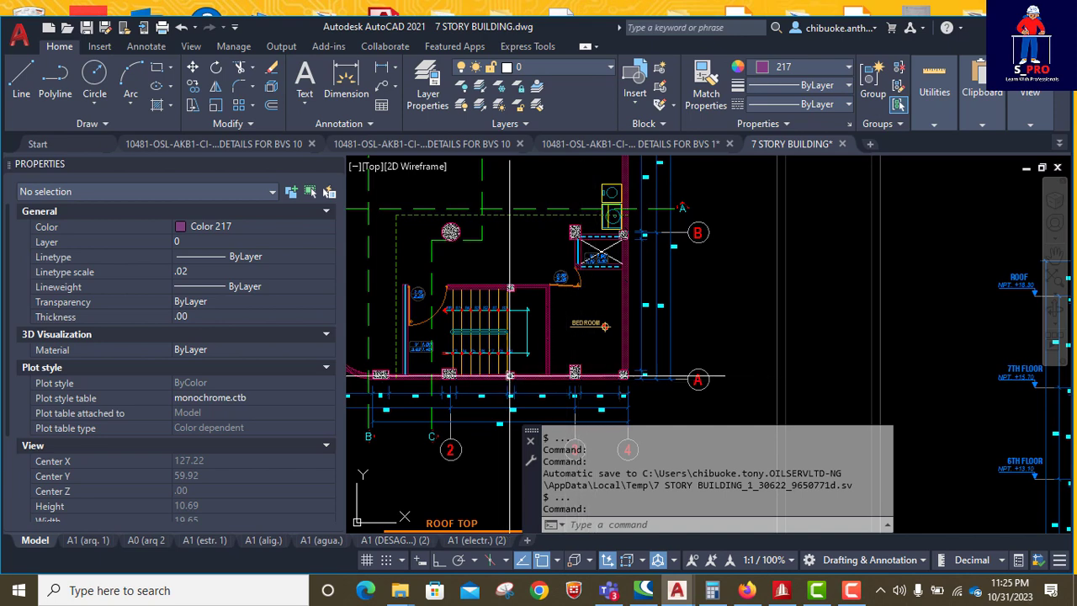
left_click(782, 591)
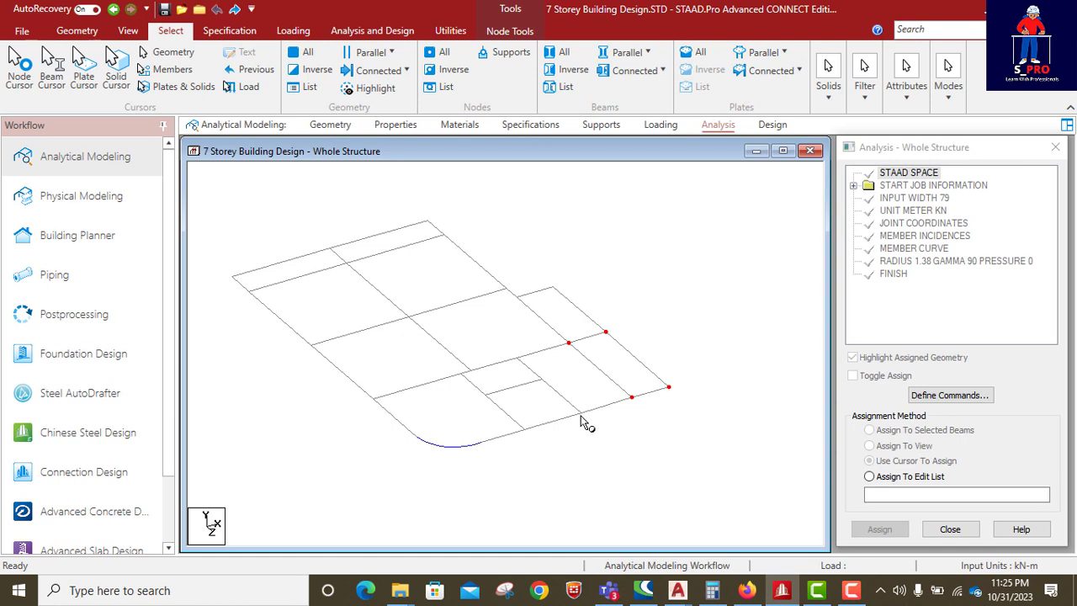
- Add the two staircase column nodes and the A2 node to the selection, compare with the AutoCAD plan, and clear the STAAD.Pro selection
left_click(581, 415)
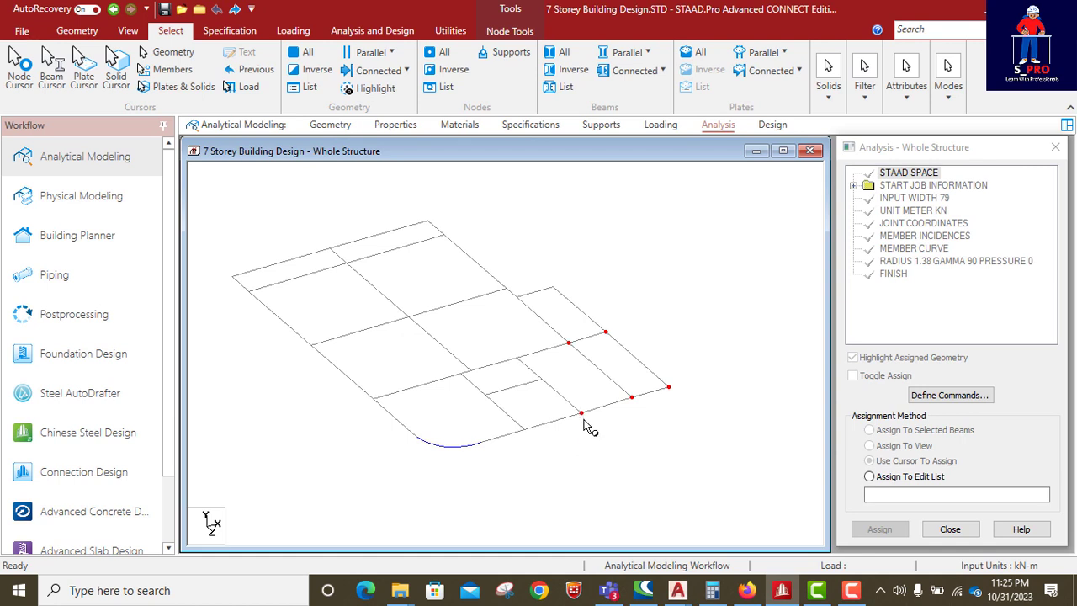
left_click(542, 380)
left_click(783, 594)
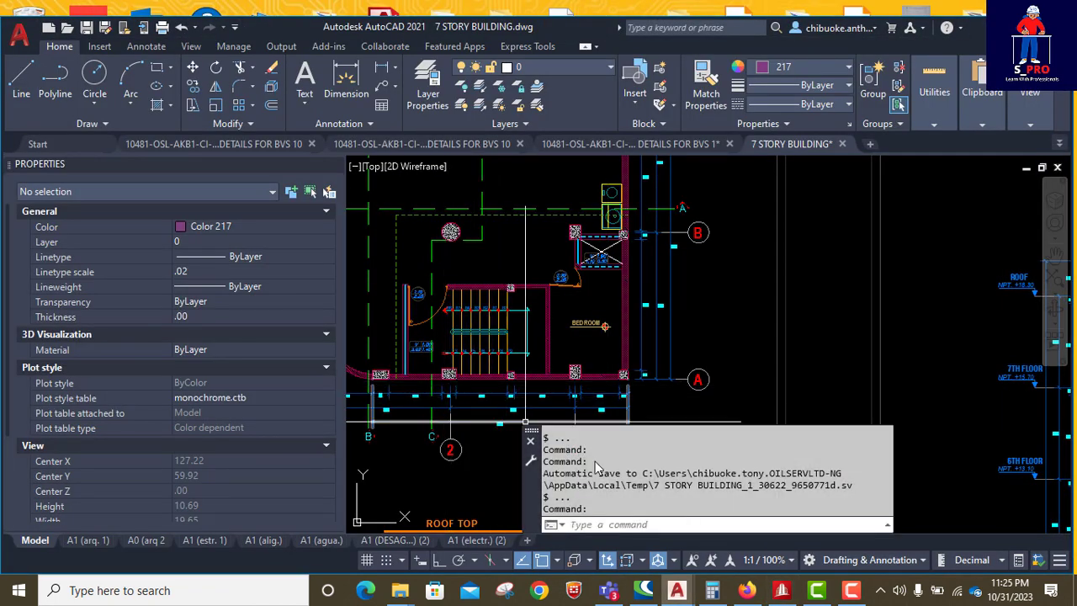
left_click(783, 594)
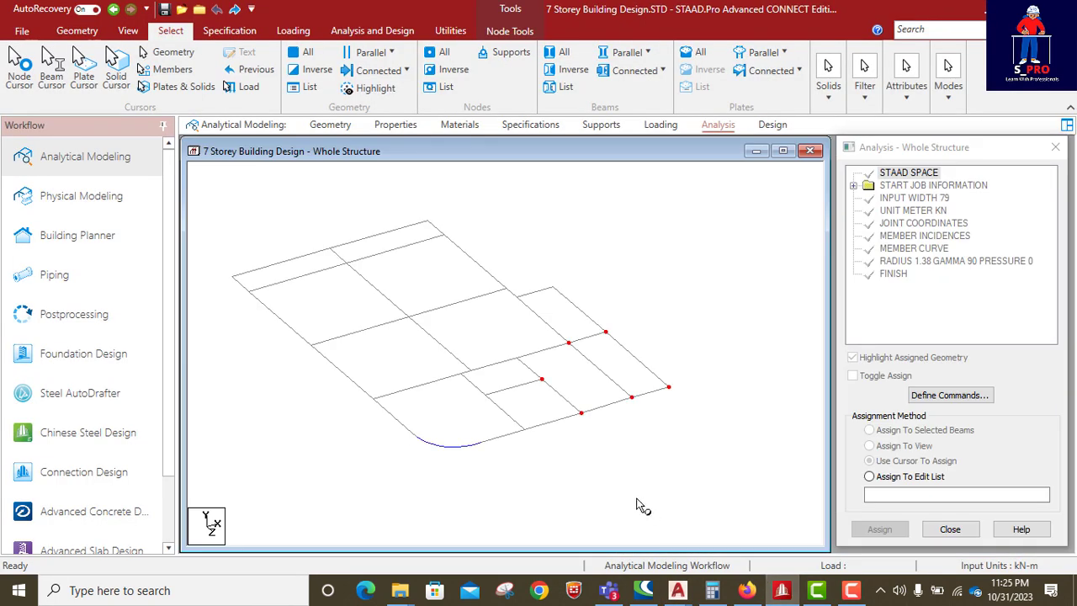
left_click(524, 430)
left_click(788, 592)
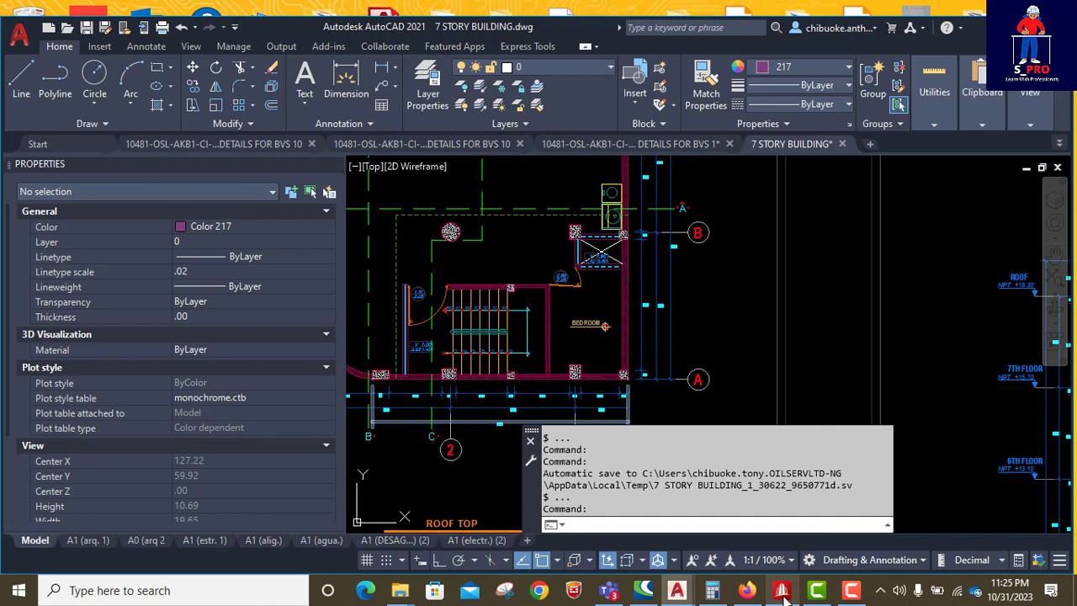
left_click(782, 593)
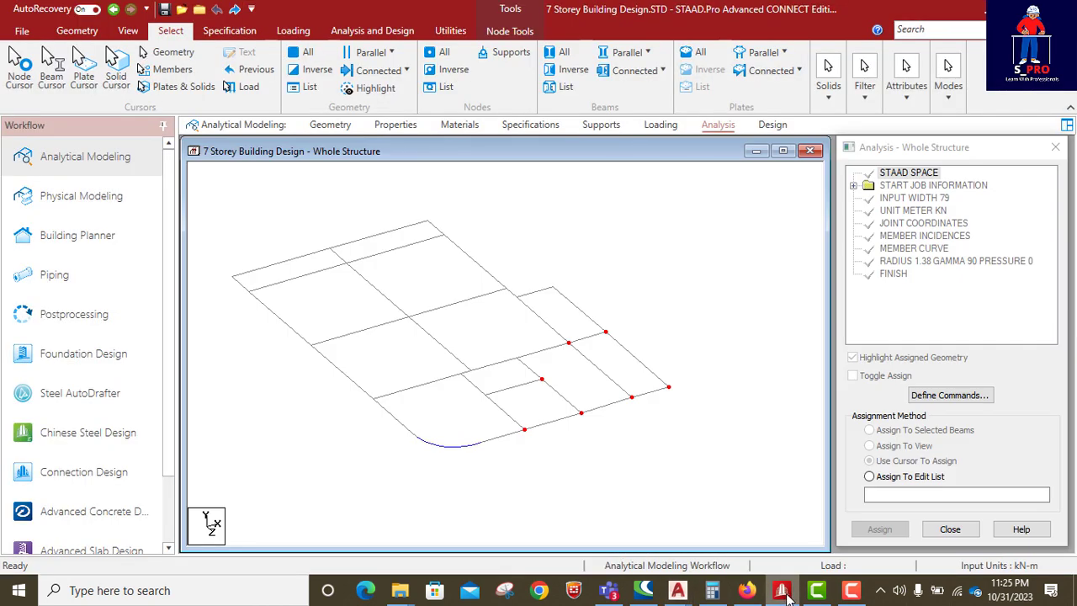
left_click(783, 592)
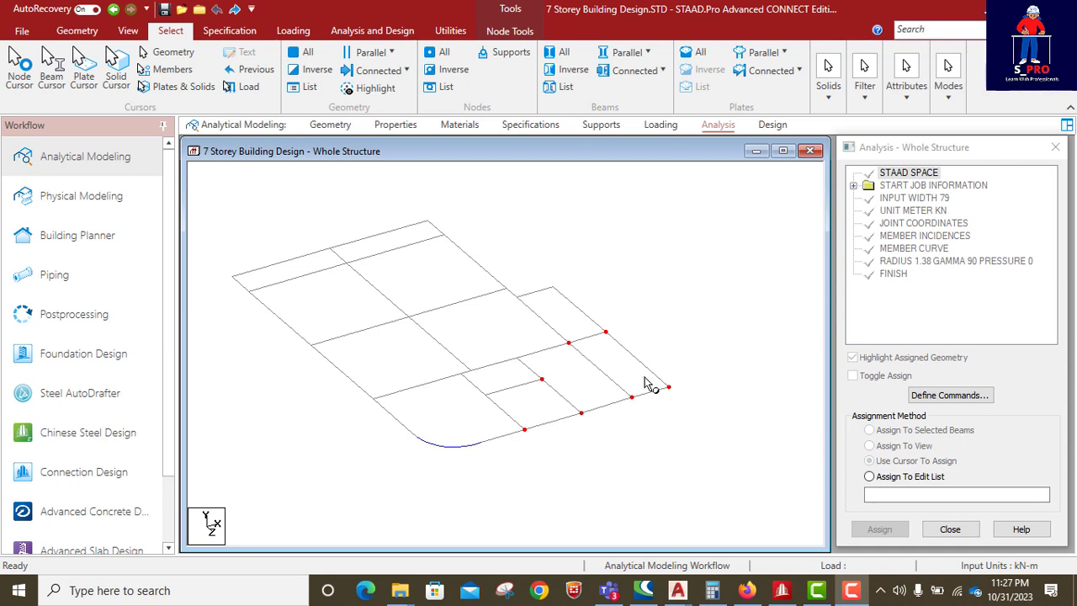
left_click(666, 331)
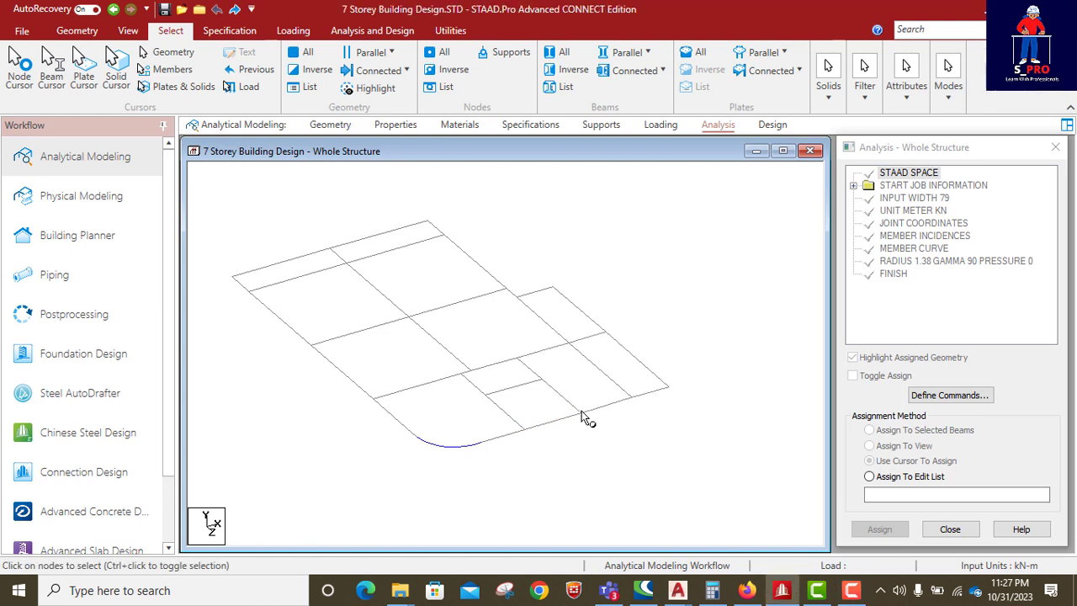
- Copy the six nodes around the bedroom and staircase, paste them 2.8 m higher along Y, and clear the selection
left_click(581, 415)
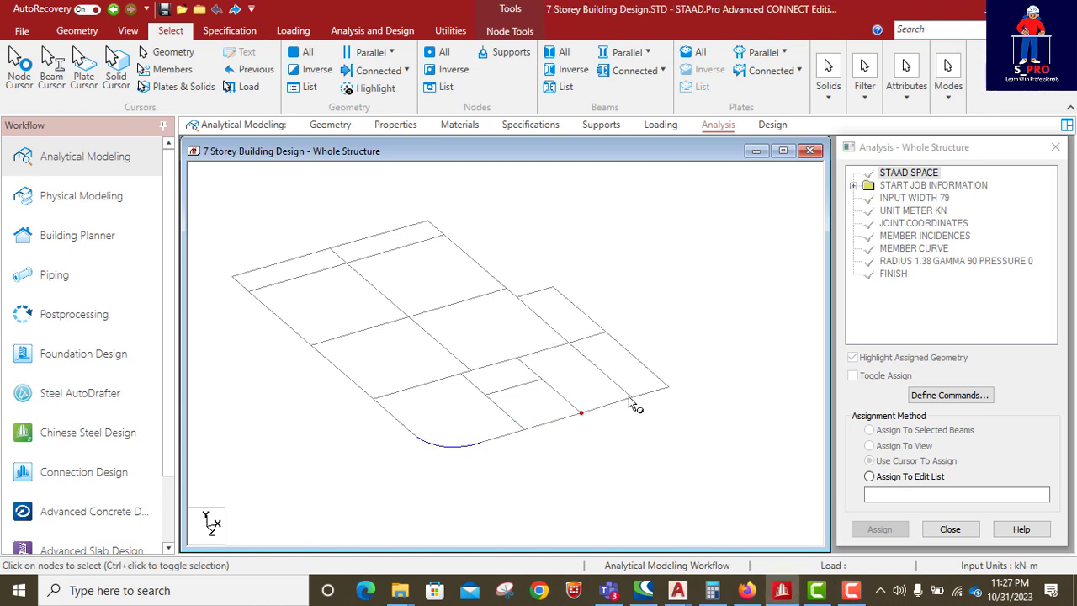
left_click(668, 388, "ctrl")
left_click(605, 332, "ctrl")
left_click(541, 380, "ctrl")
key("ctrl+v")
double_click(547, 384)
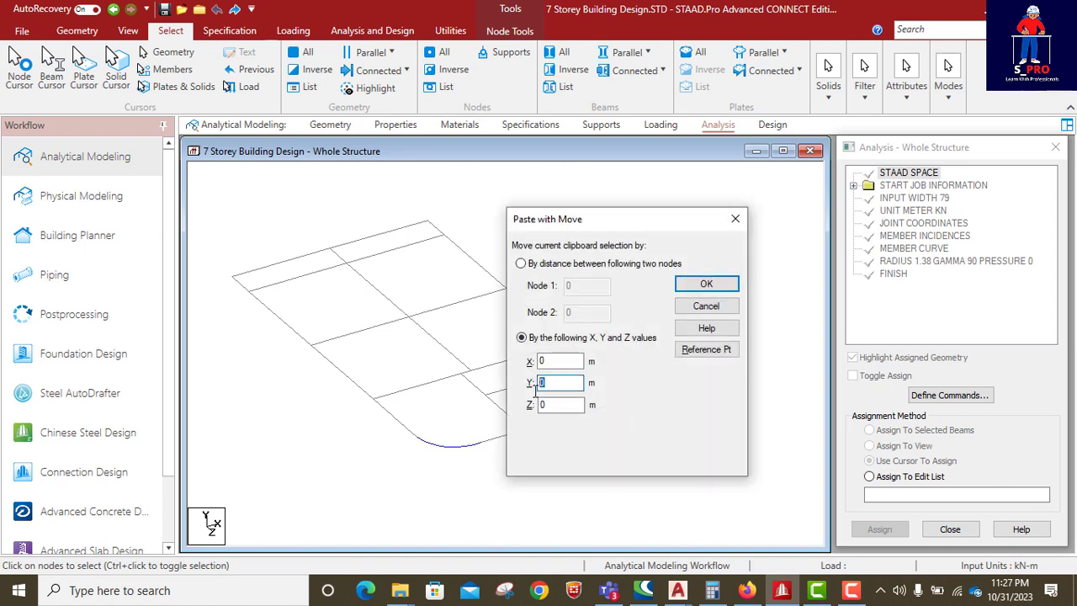
type("2.8")
left_click(706, 283)
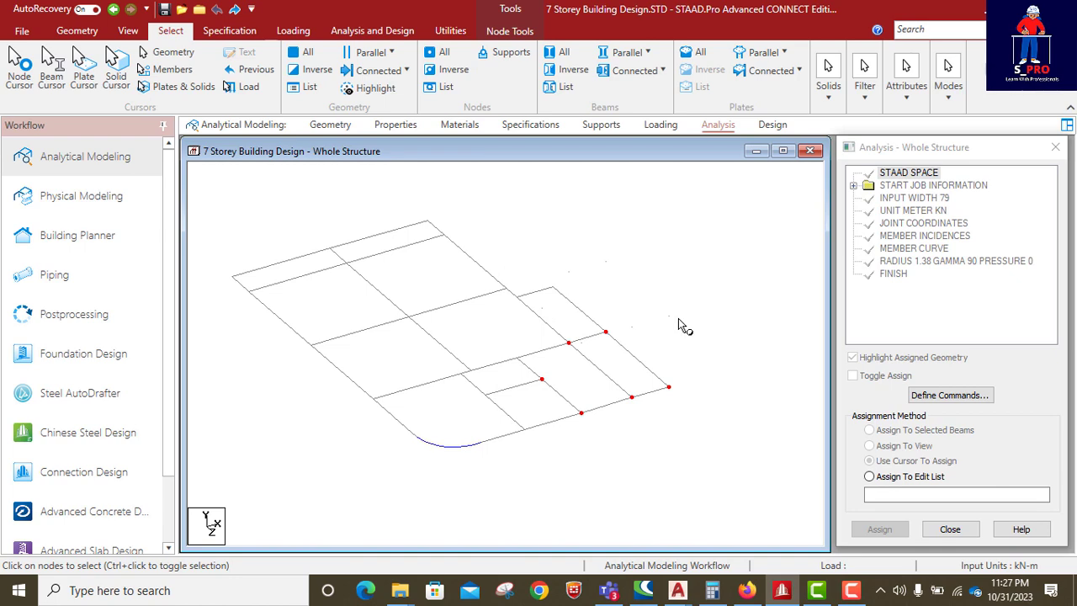
left_click(673, 320)
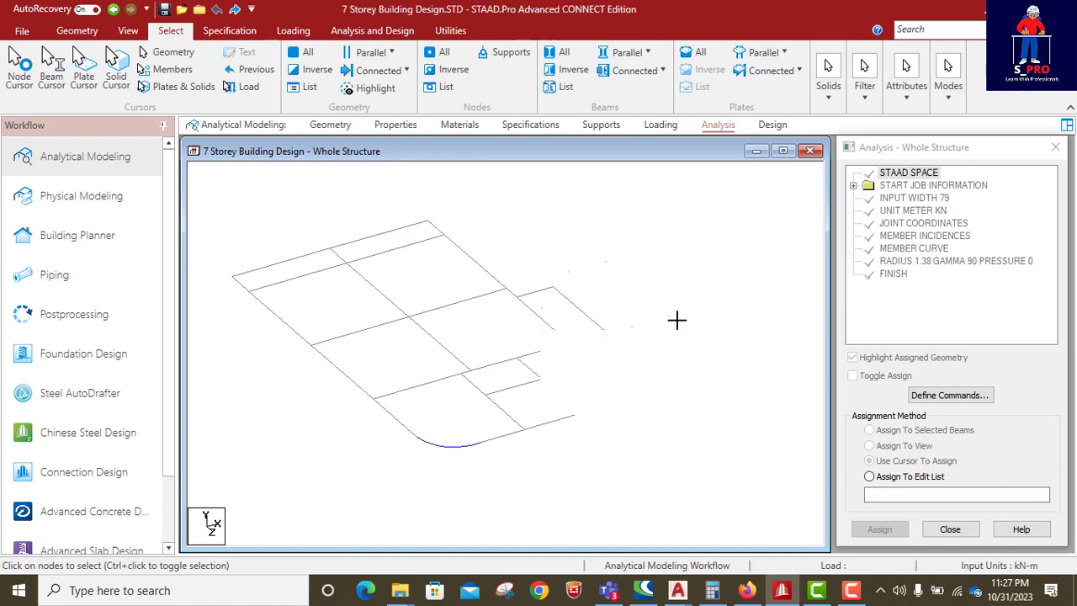
- Add six vertical column members connecting the bedroom and staircase nodes to their copied nodes directly above
left_click(76, 31)
left_click(299, 61)
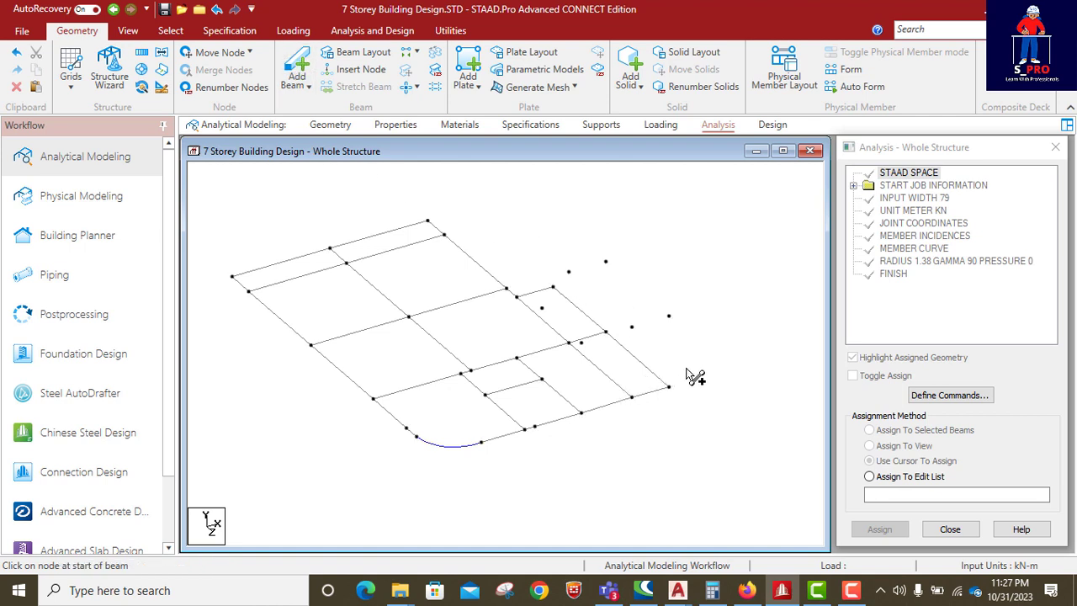
left_click(669, 386)
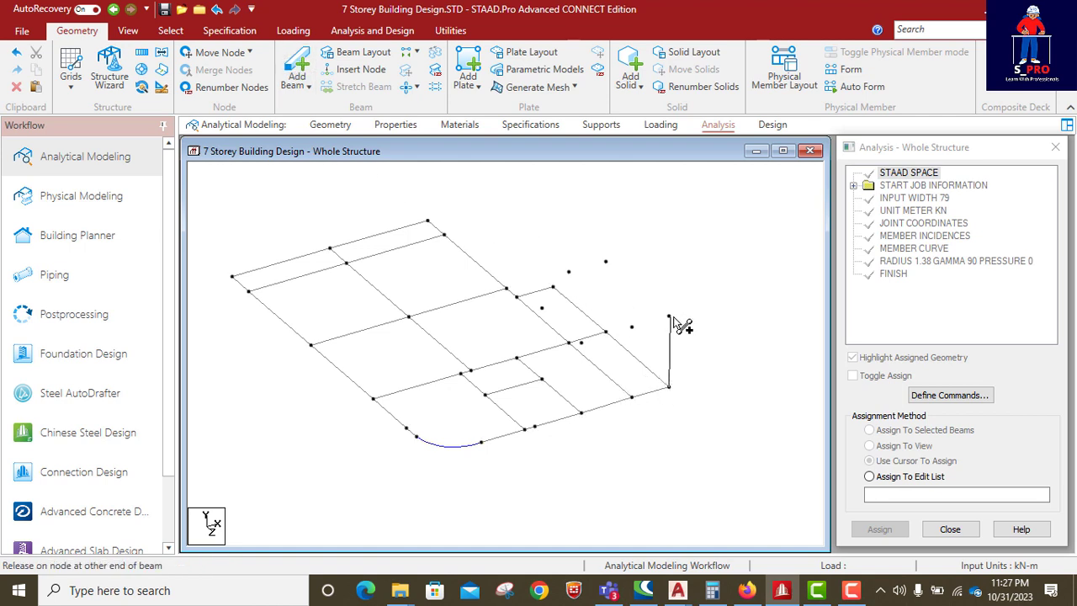
left_click(669, 316)
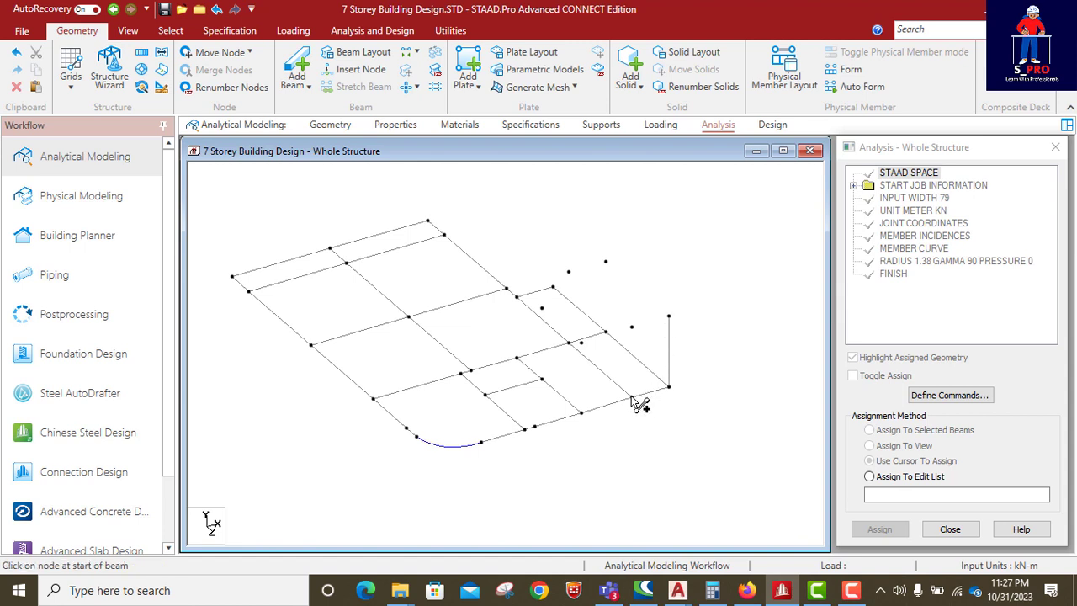
left_click_drag(631, 396, 606, 261)
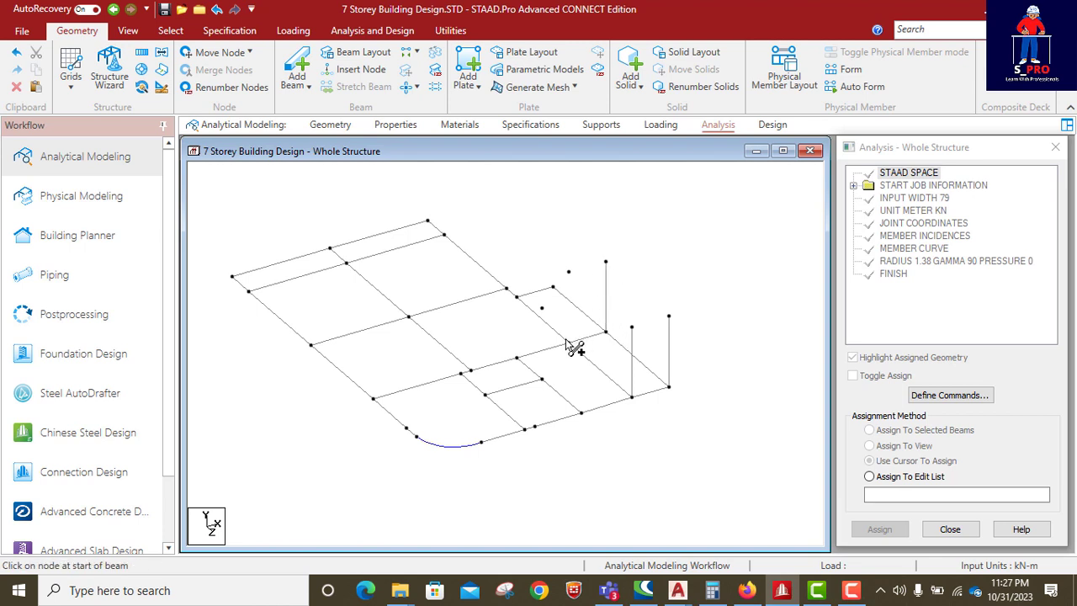
left_click_drag(570, 343, 569, 272)
left_click_drag(580, 412, 581, 342)
left_click_drag(543, 379, 552, 311)
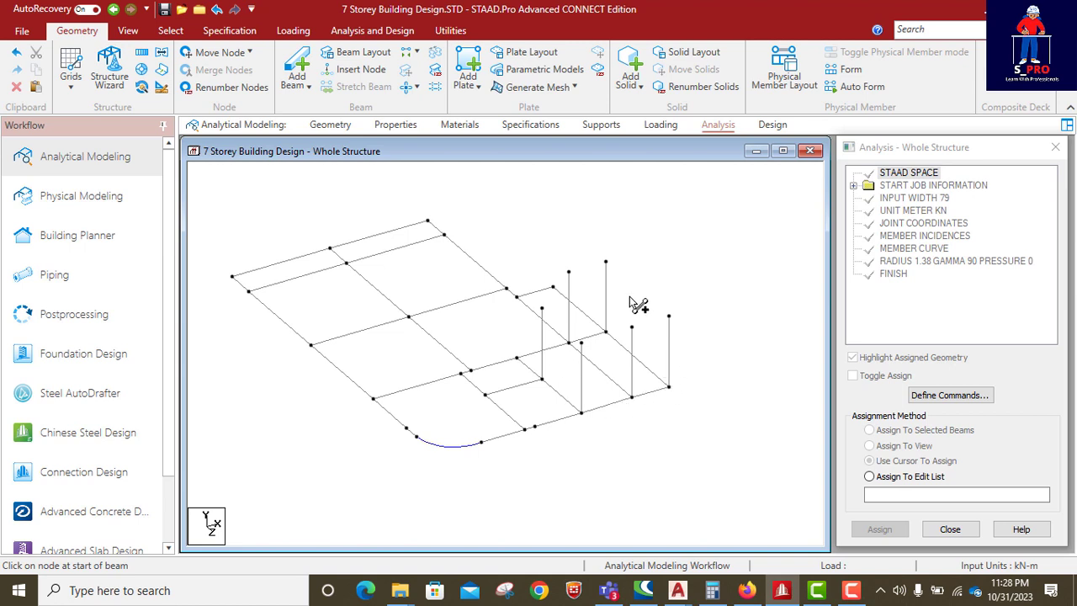
- Add beams linking the column tops along gridline A, back to the inner staircase column, and around the bay between gridlines 3 and 4
left_click_drag(669, 318, 542, 308)
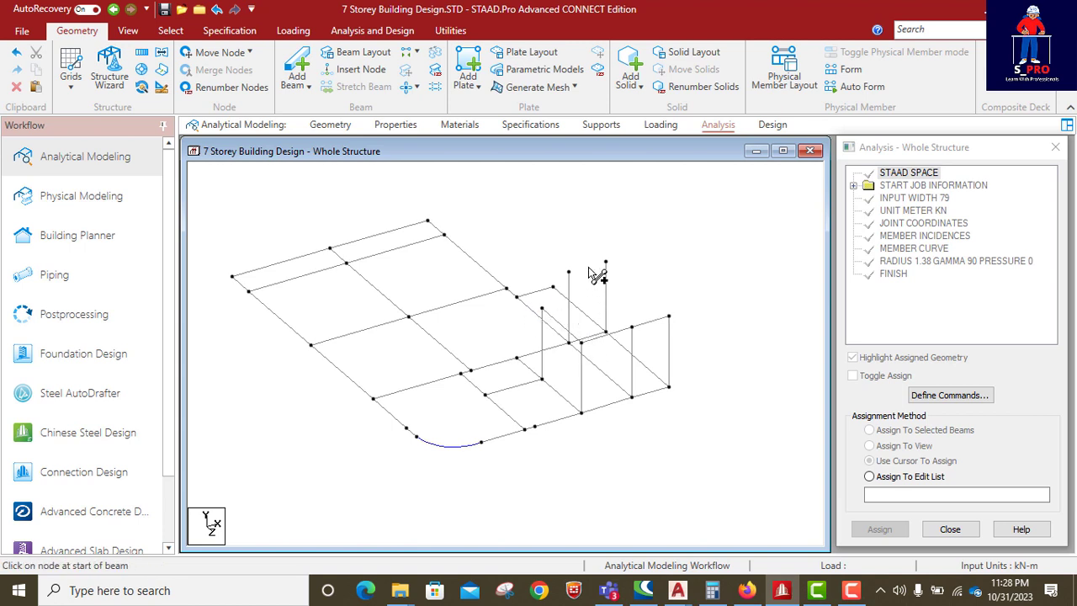
left_click_drag(568, 272, 670, 317)
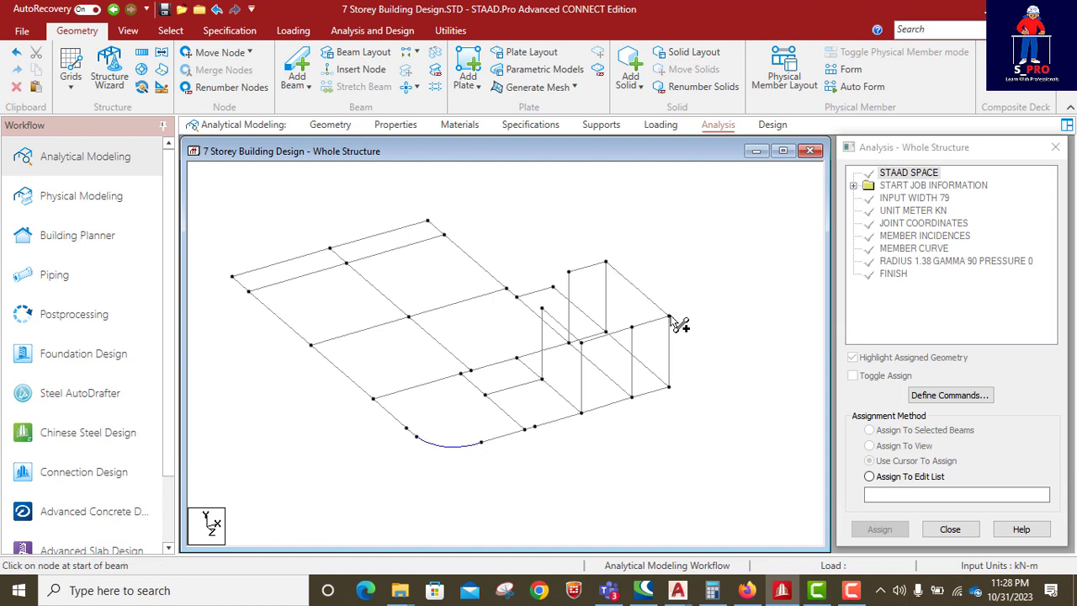
left_click(570, 271)
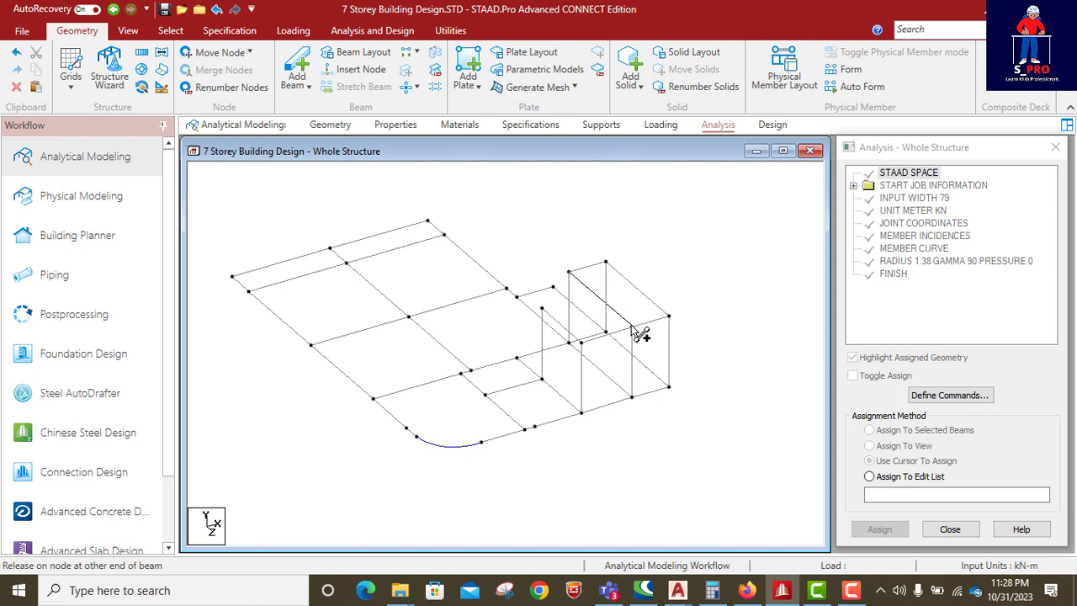
left_click(631, 326)
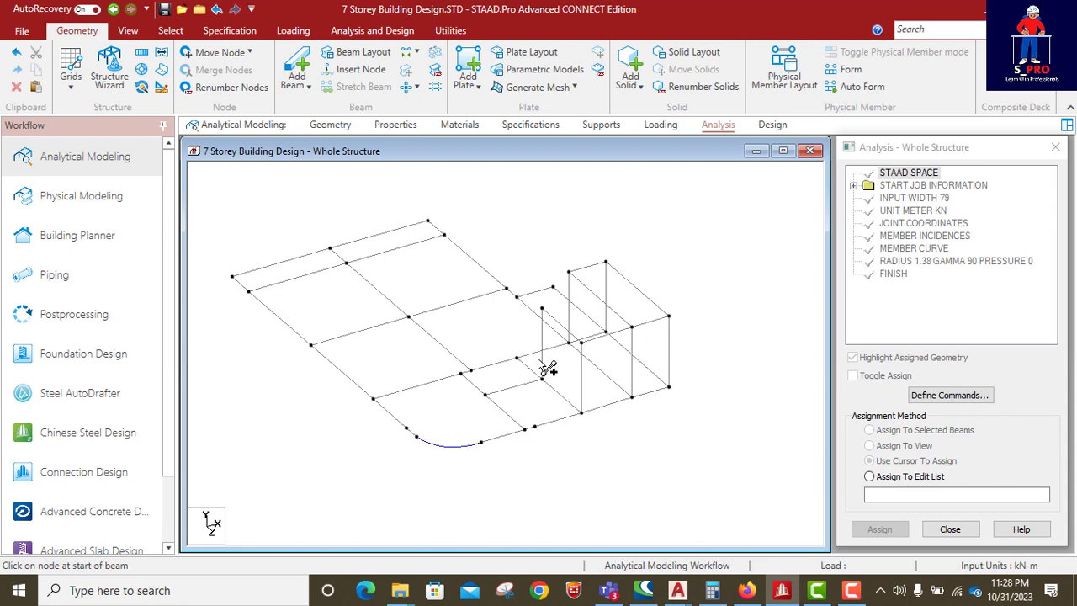
scroll(577, 350, "up", 2)
middle_click_drag(598, 358, 513, 434)
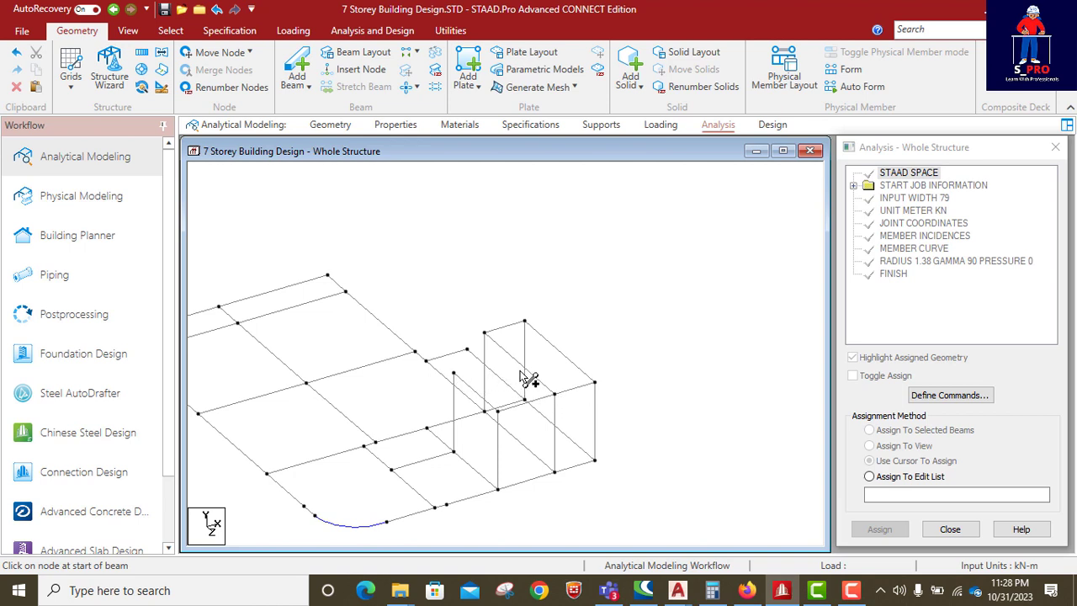
scroll(524, 380, "down", 3)
scroll(528, 380, "down", 5)
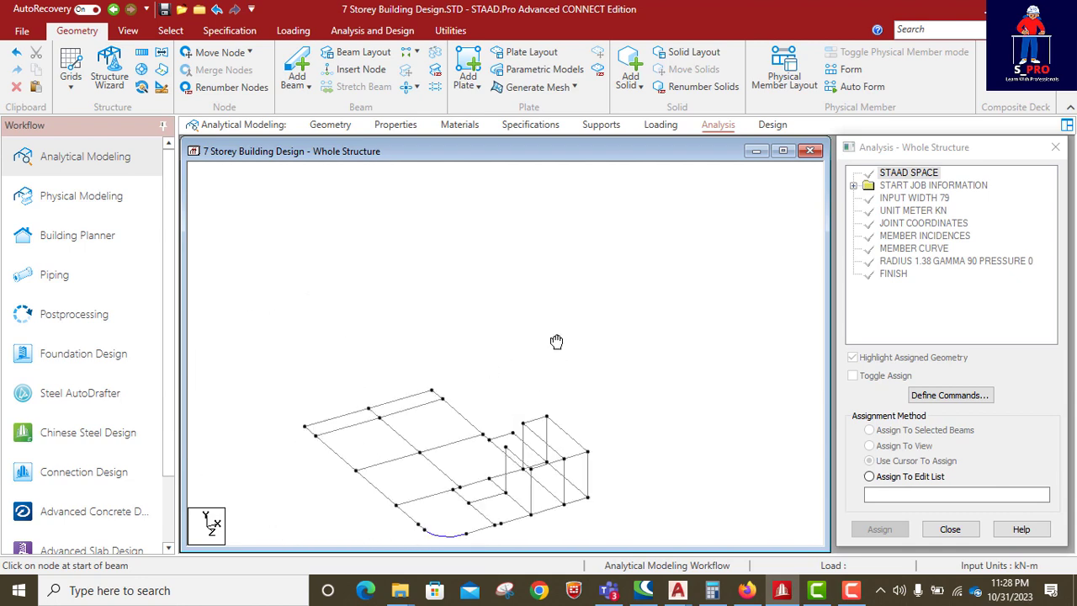
- Switch to AutoCAD and examine the staircase and bedroom area between gridlines A and B in the roof top plan
scroll(530, 345, "down", 2)
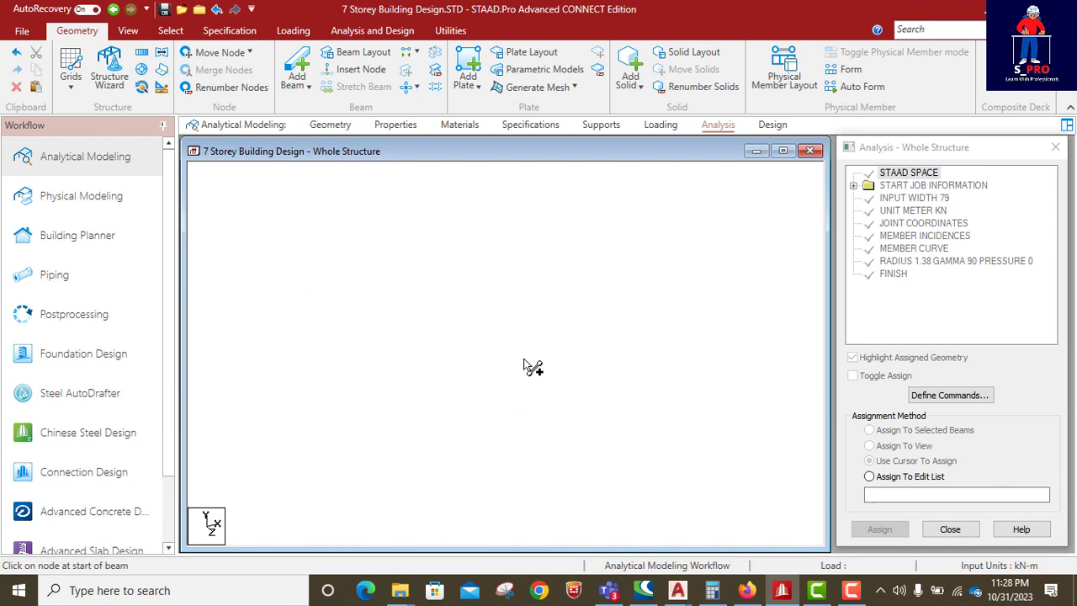
scroll(529, 365, "up", 6)
scroll(557, 461, "up", 2)
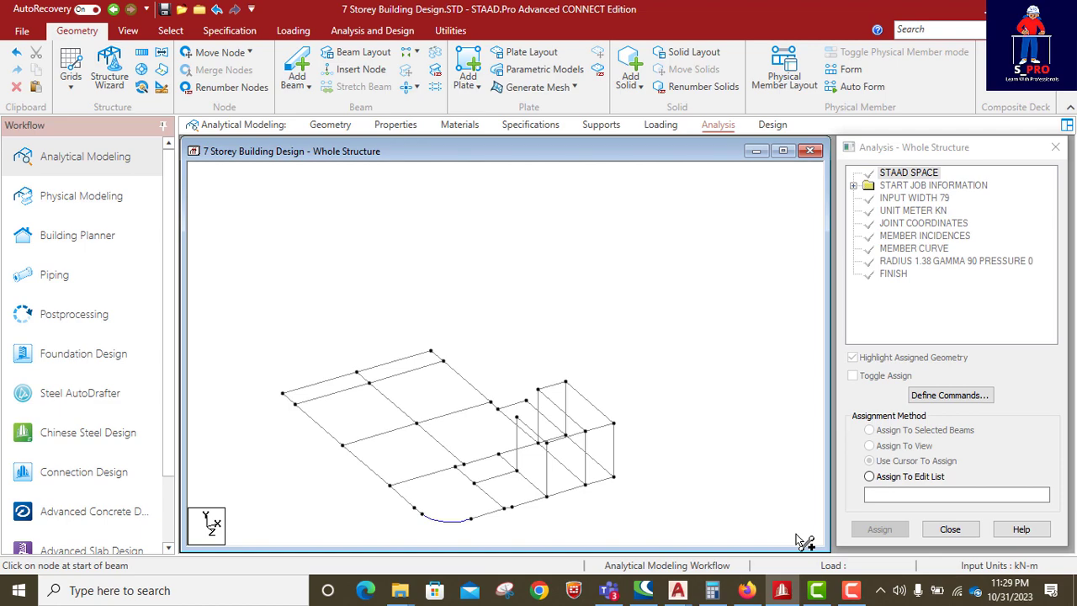
left_click(785, 593)
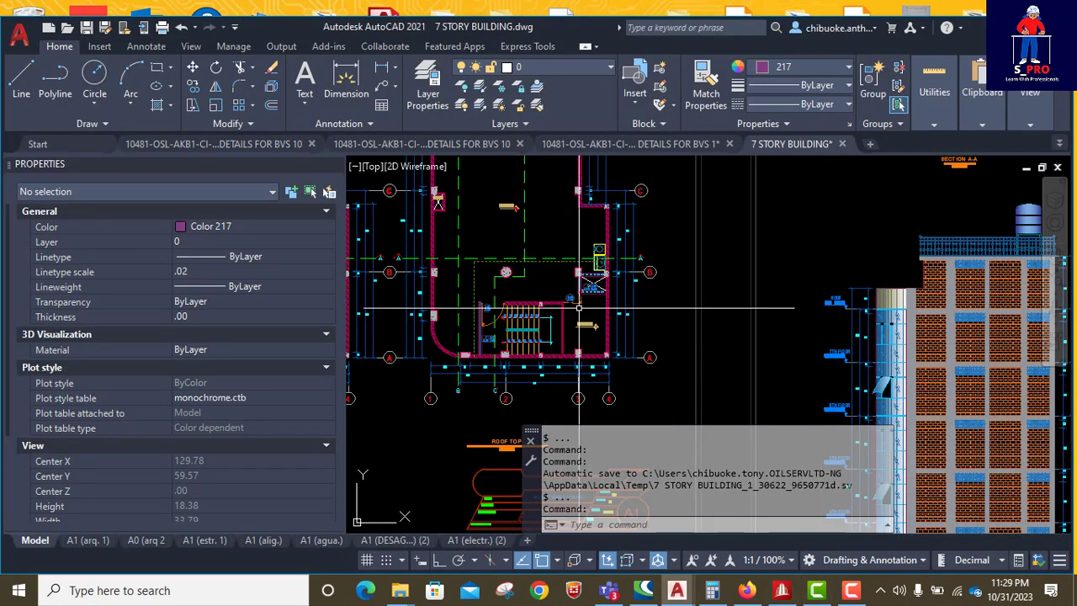
scroll(551, 319, "down", 6)
scroll(548, 324, "up", 5)
scroll(530, 332, "down", 5)
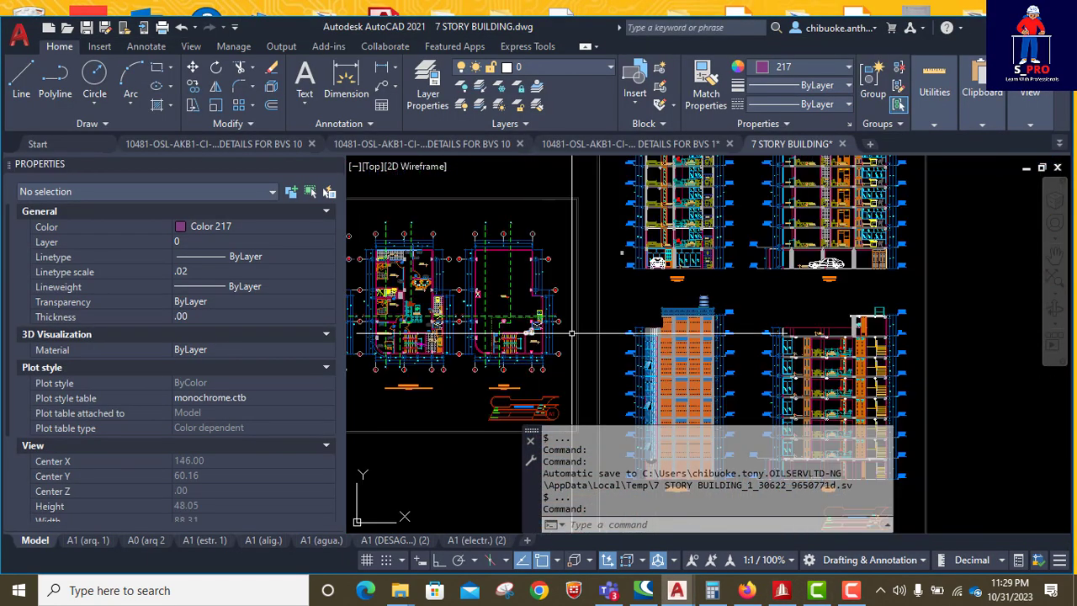
scroll(518, 343, "down", 1)
scroll(518, 343, "up", 5)
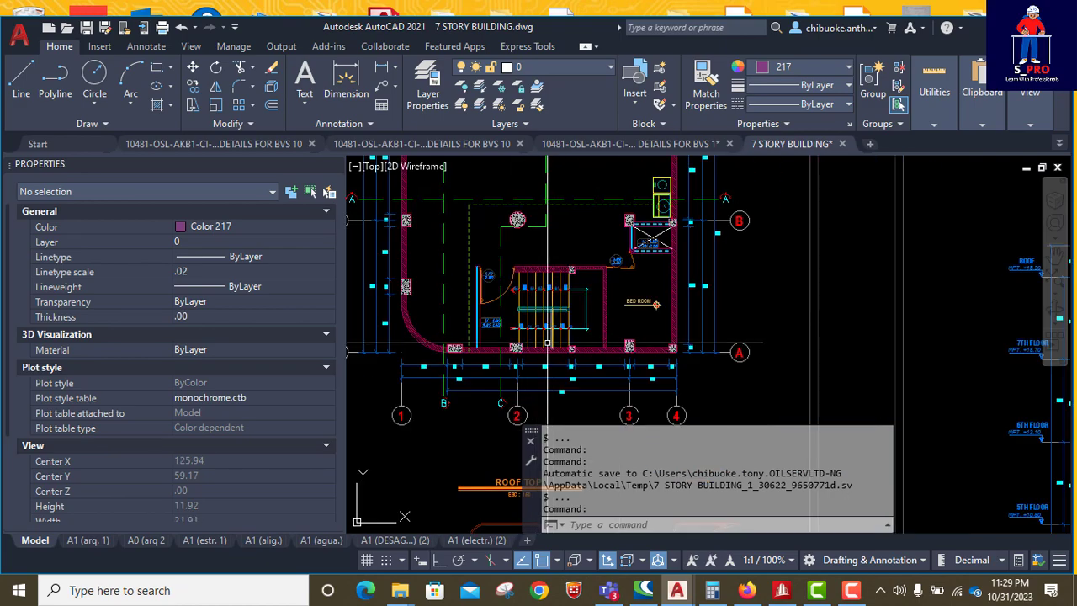
- Examine the building sections between the ROOF and FINAL ROOF levels and compare them with the roof top plan
scroll(640, 295, "down", 7)
scroll(688, 269, "up", 10)
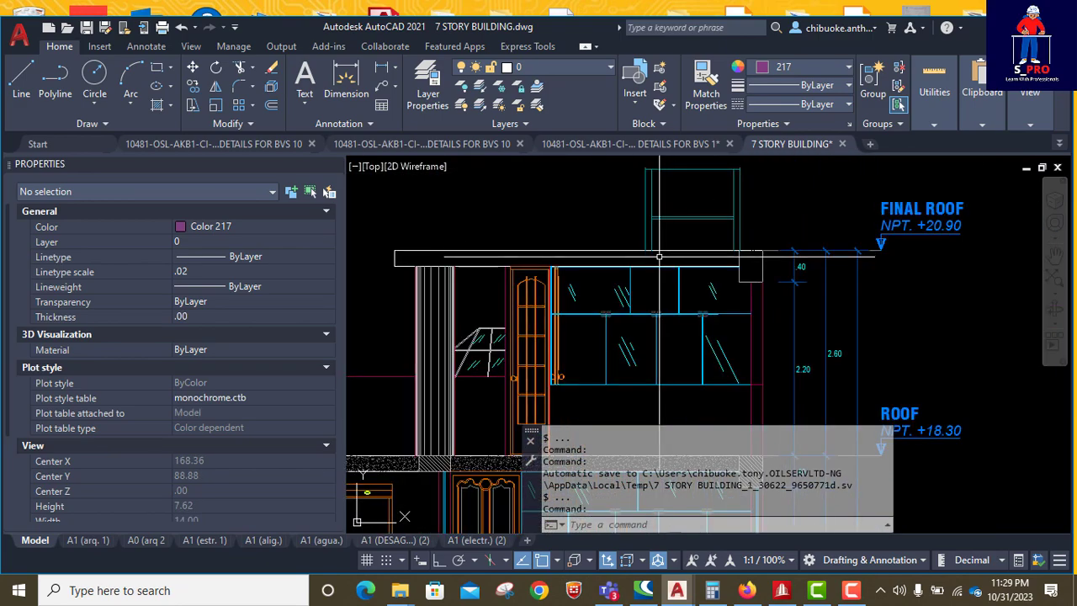
scroll(760, 267, "down", 12)
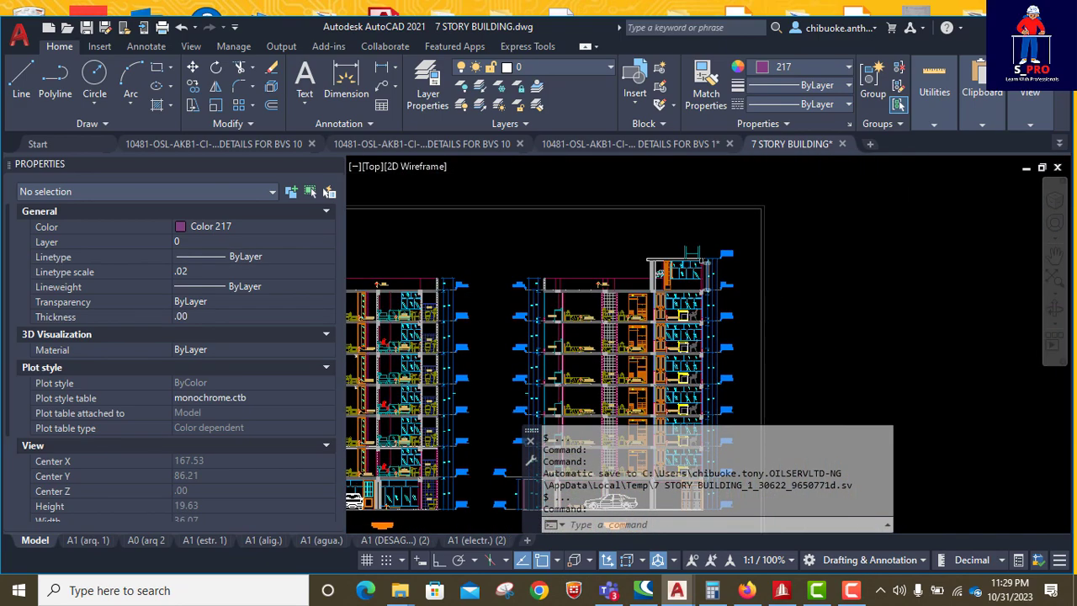
scroll(663, 309, "up", 7)
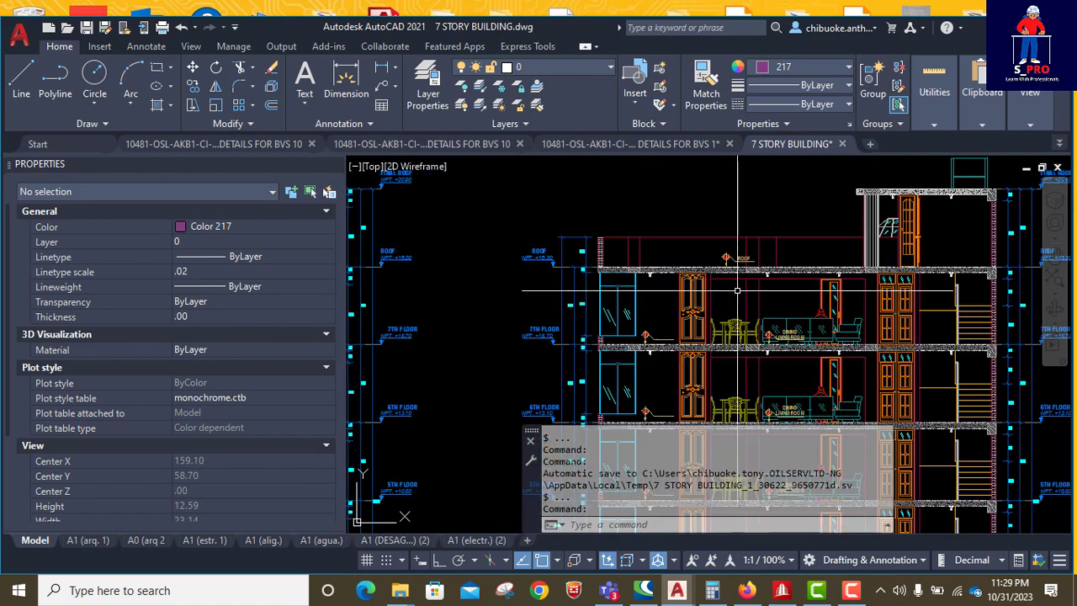
scroll(795, 283, "down", 2)
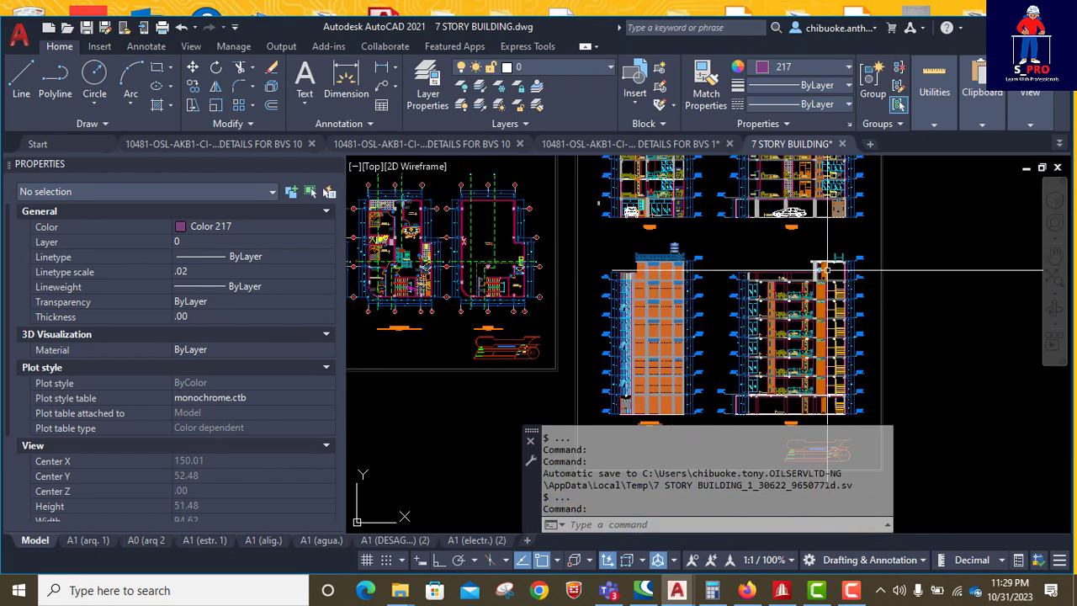
scroll(800, 271, "up", 5)
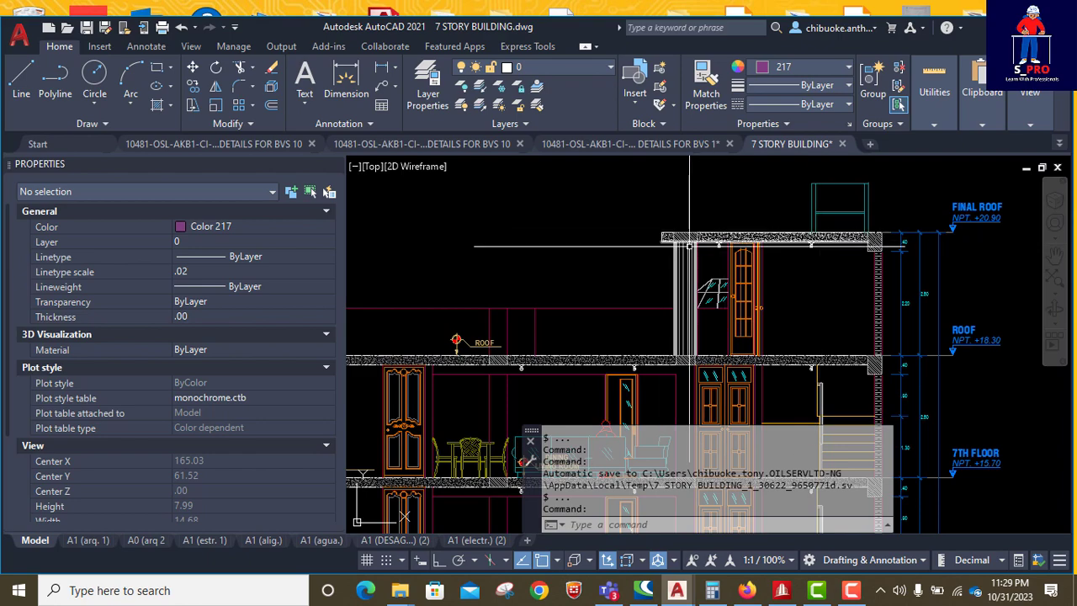
scroll(667, 284, "down", 10)
scroll(667, 283, "up", 8)
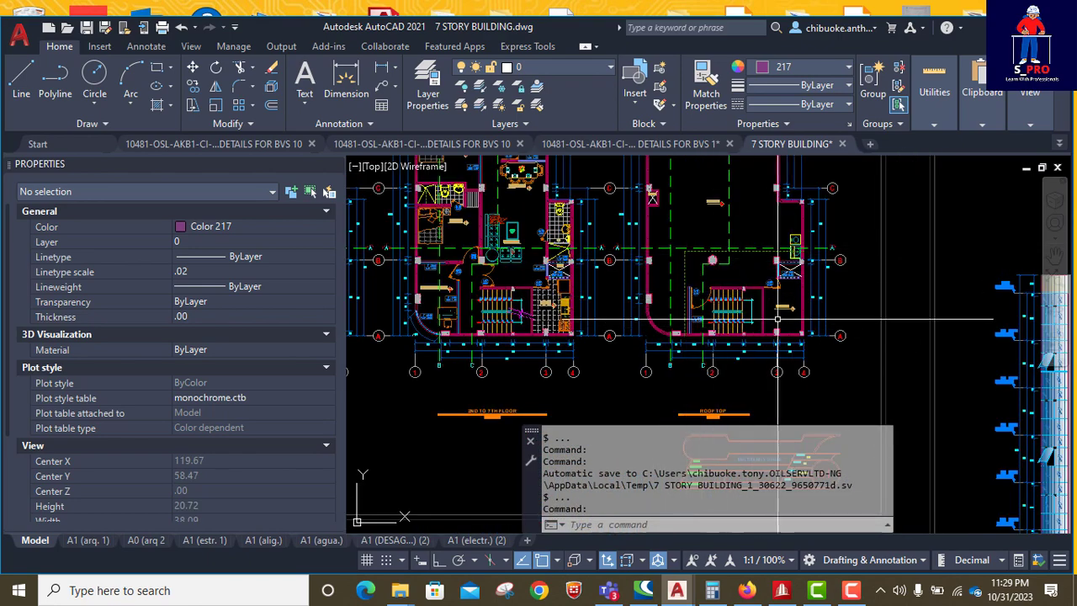
scroll(594, 352, "down", 4)
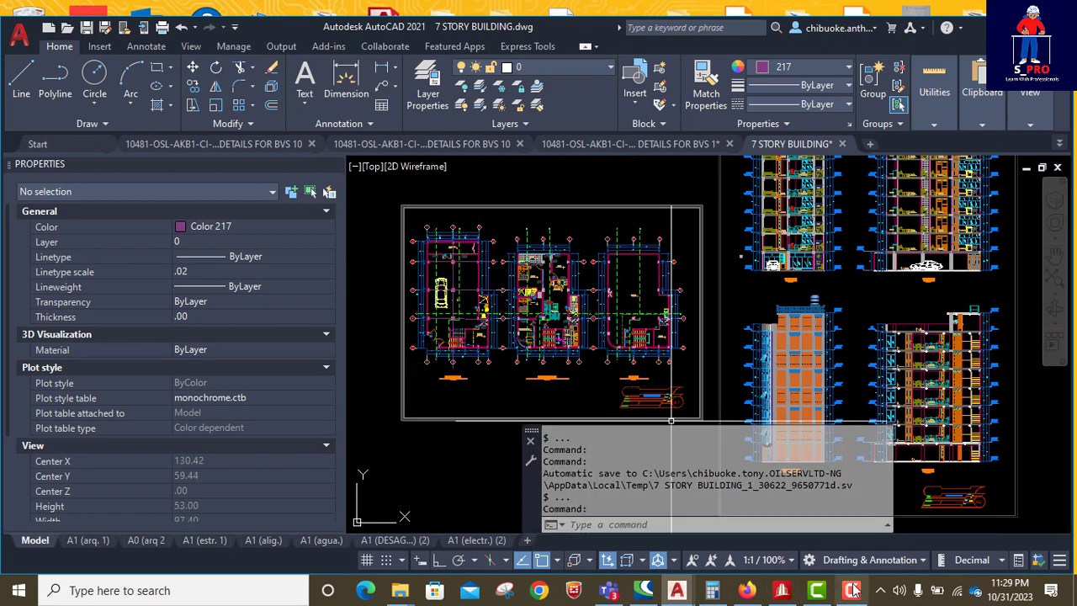
- Switch to STAAD.Pro and measure the node-to-node distance between the tops of the gridline A and inner staircase columns
left_click(782, 592)
scroll(554, 409, "up", 1)
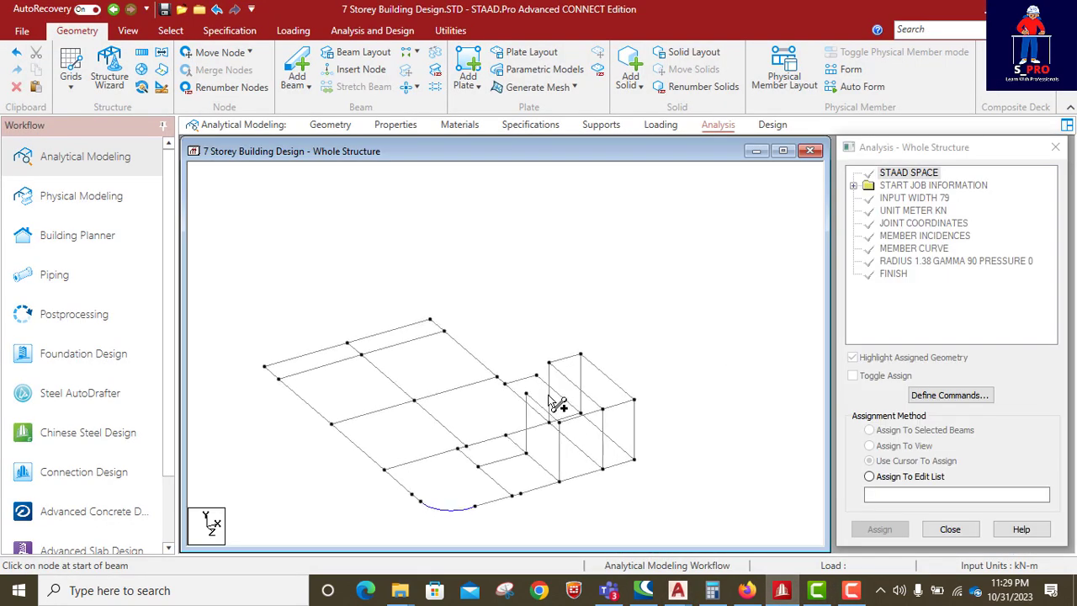
scroll(604, 378, "up", 4)
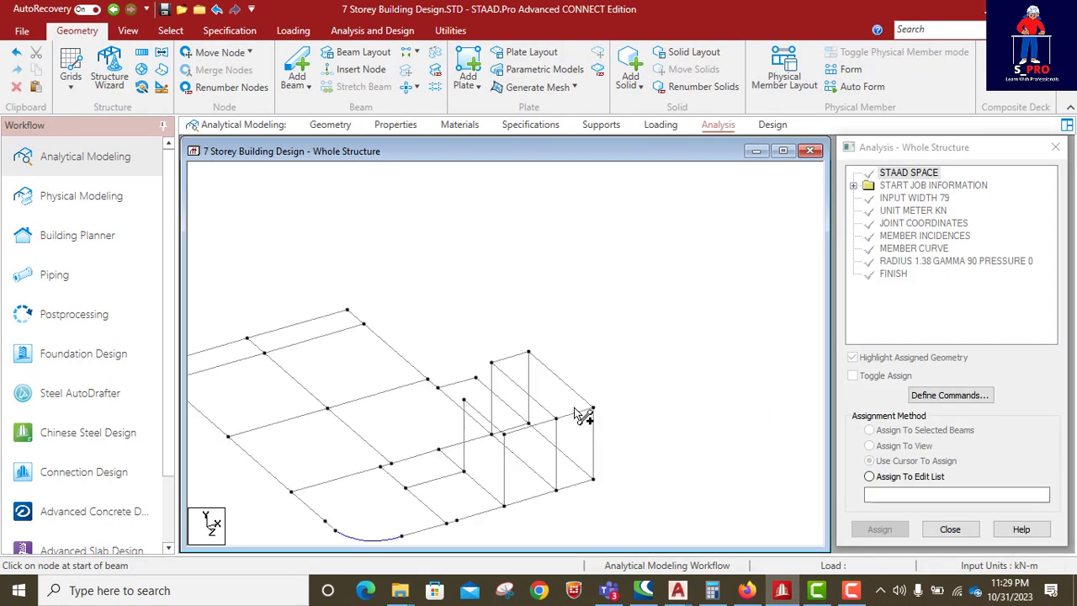
scroll(634, 388, "up", 2)
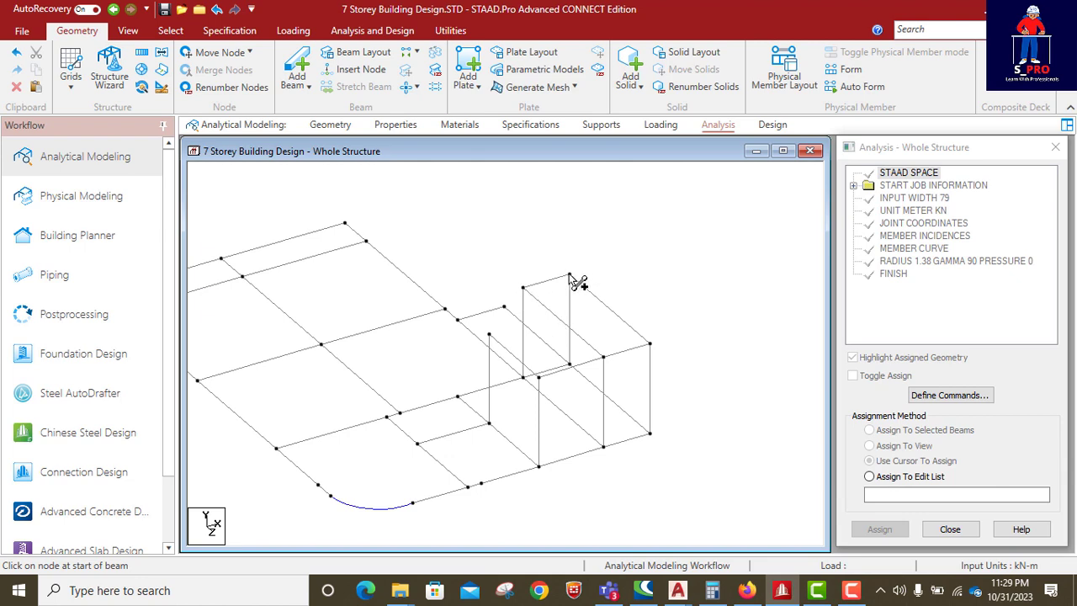
left_click(450, 30)
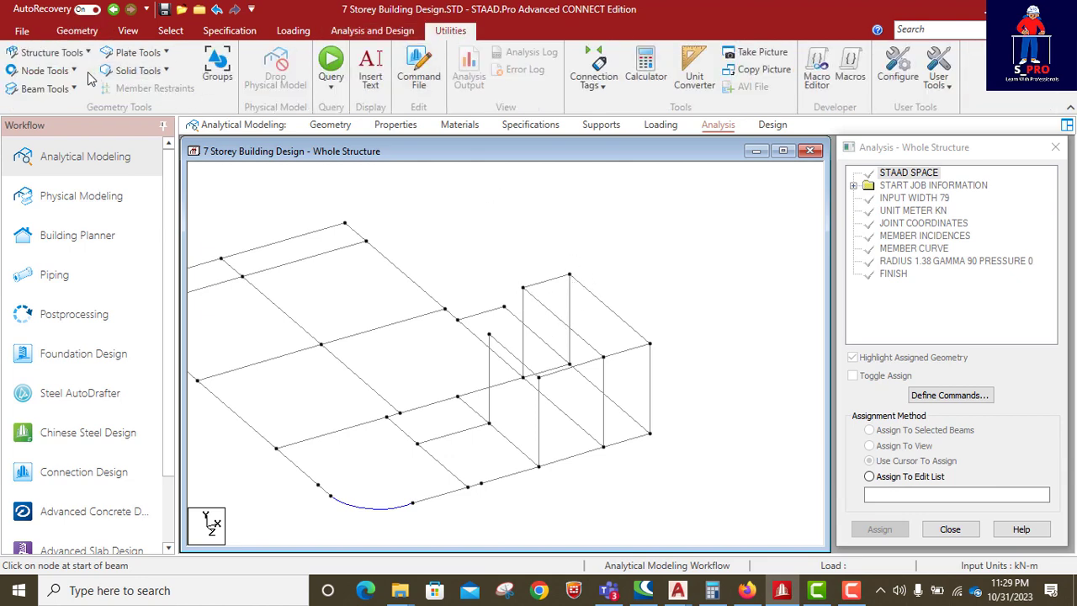
left_click(50, 70)
left_click(68, 150)
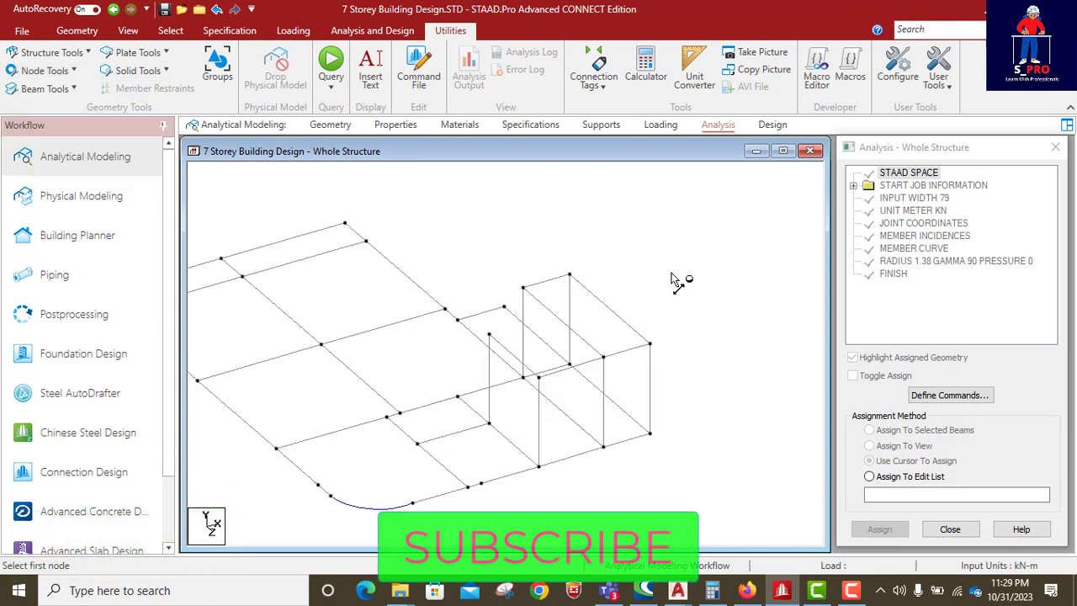
left_click(538, 377)
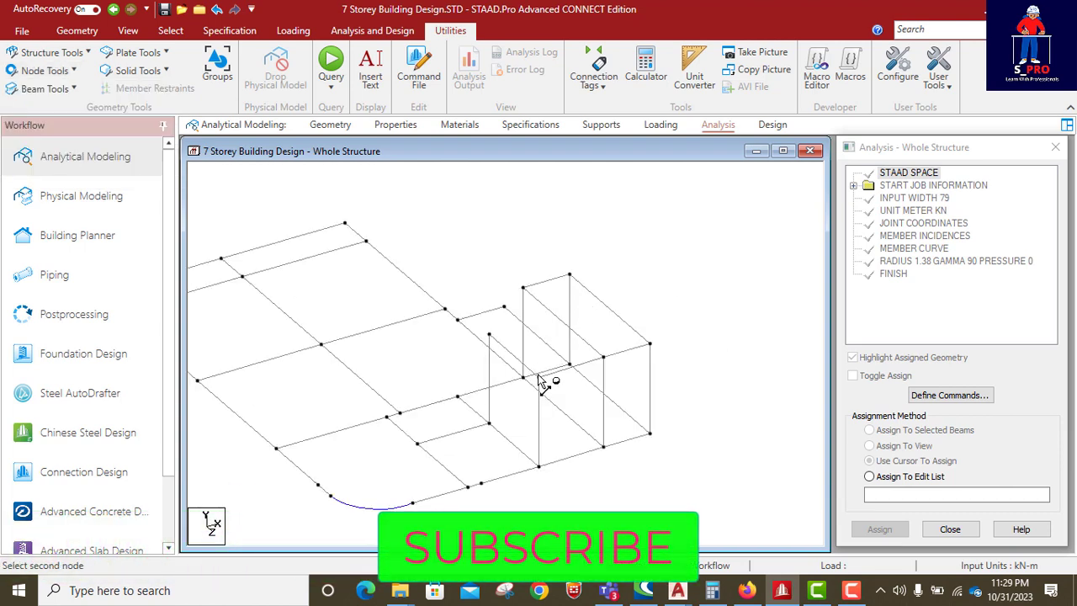
left_click(489, 336)
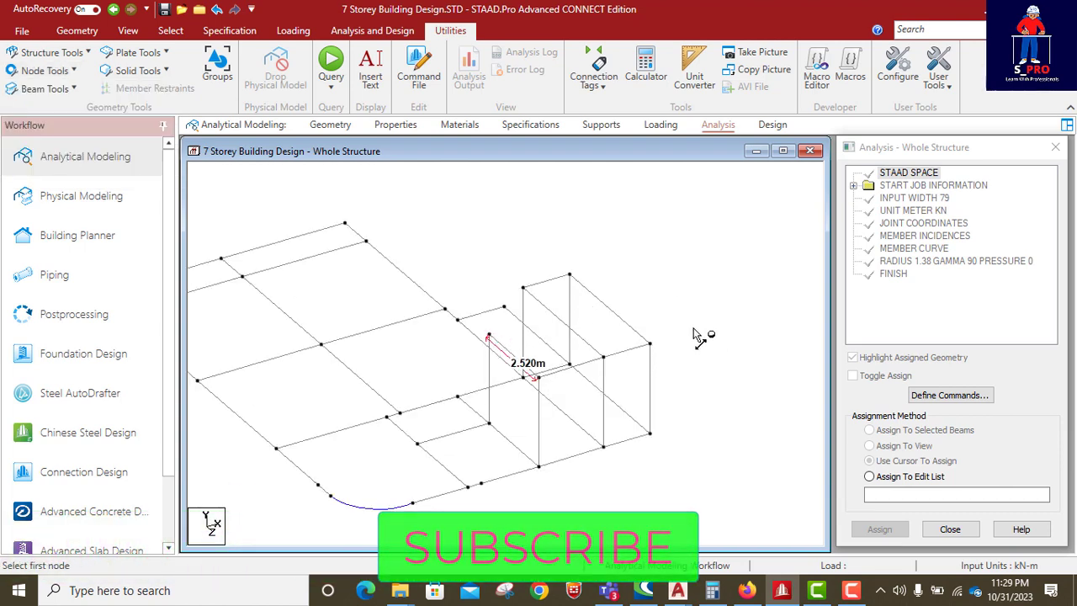
key("Escape")
- Turn on the node number labels for the structure and bring the bedroom and staircase frame into close view
right_click(717, 343)
left_click(733, 428)
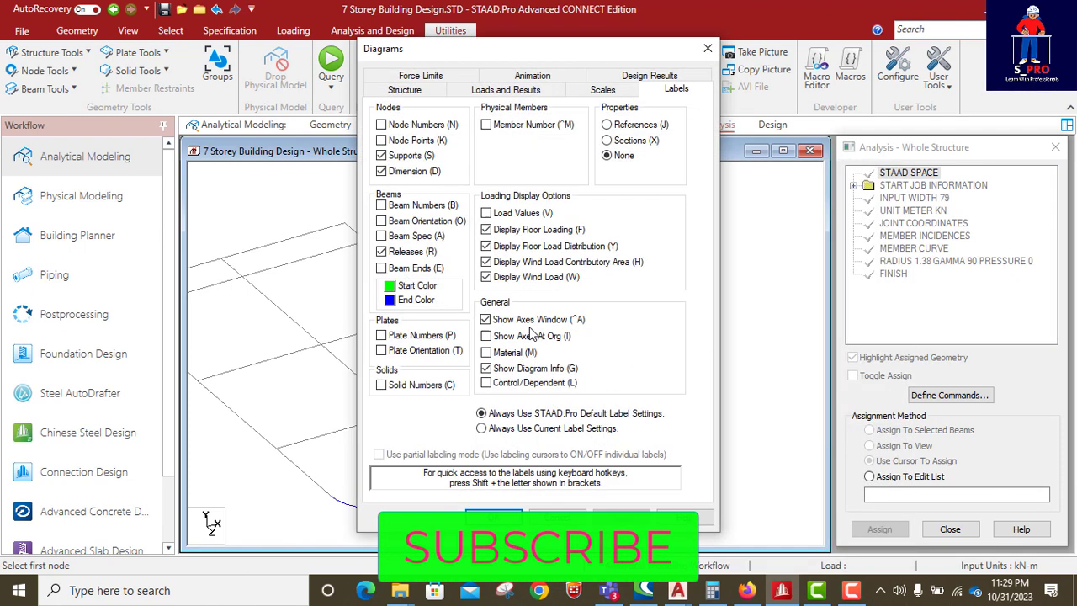
left_click(381, 125)
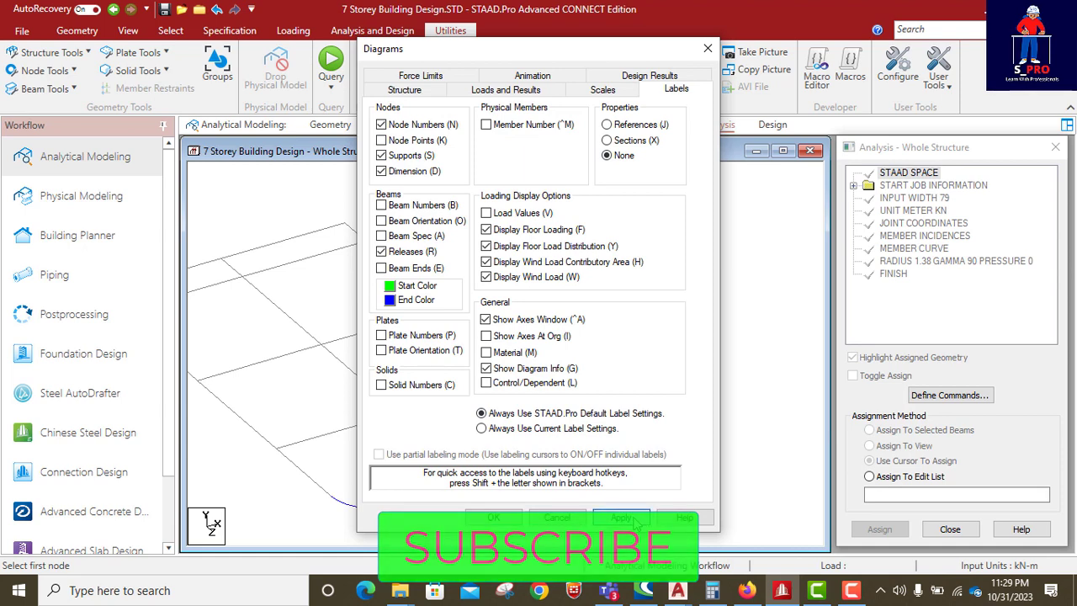
left_click(620, 517)
left_click(494, 517)
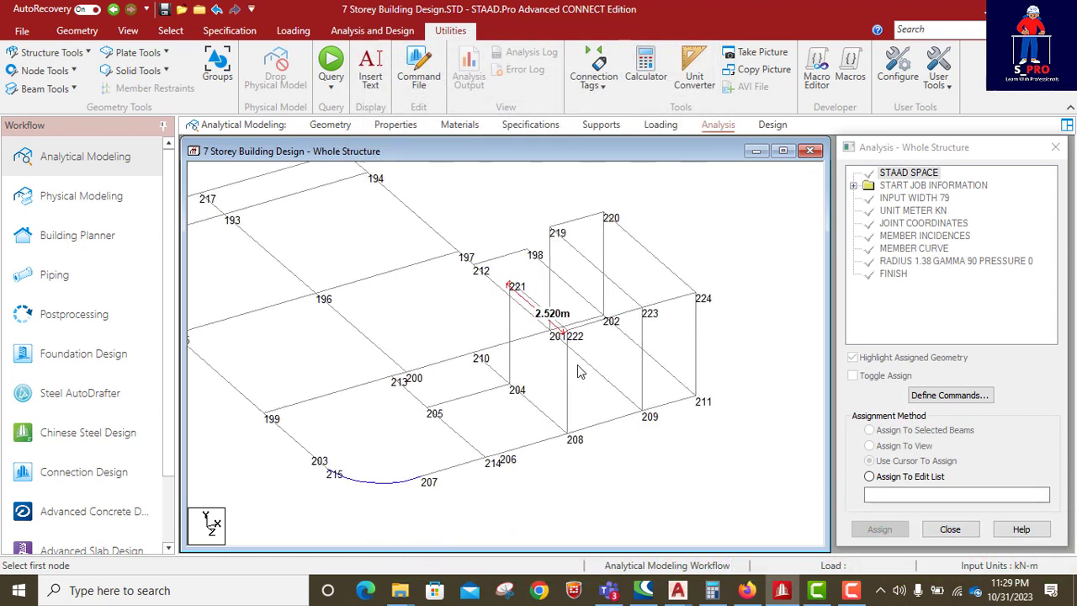
scroll(623, 337, "up", 3)
middle_click_drag(624, 334, 559, 409)
scroll(559, 409, "up", 2)
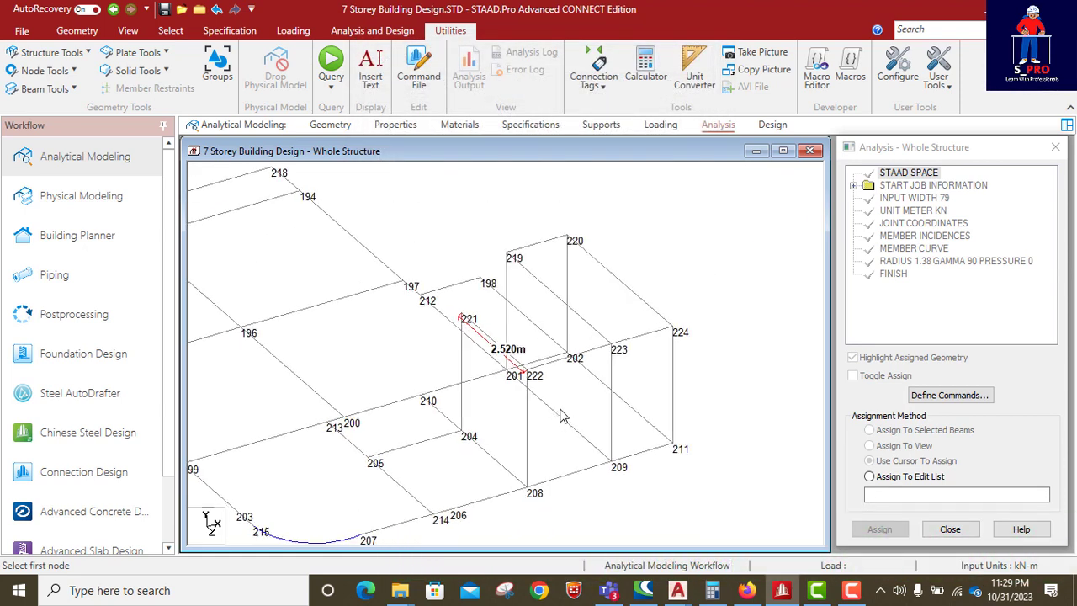
left_click(591, 308)
left_click(646, 376)
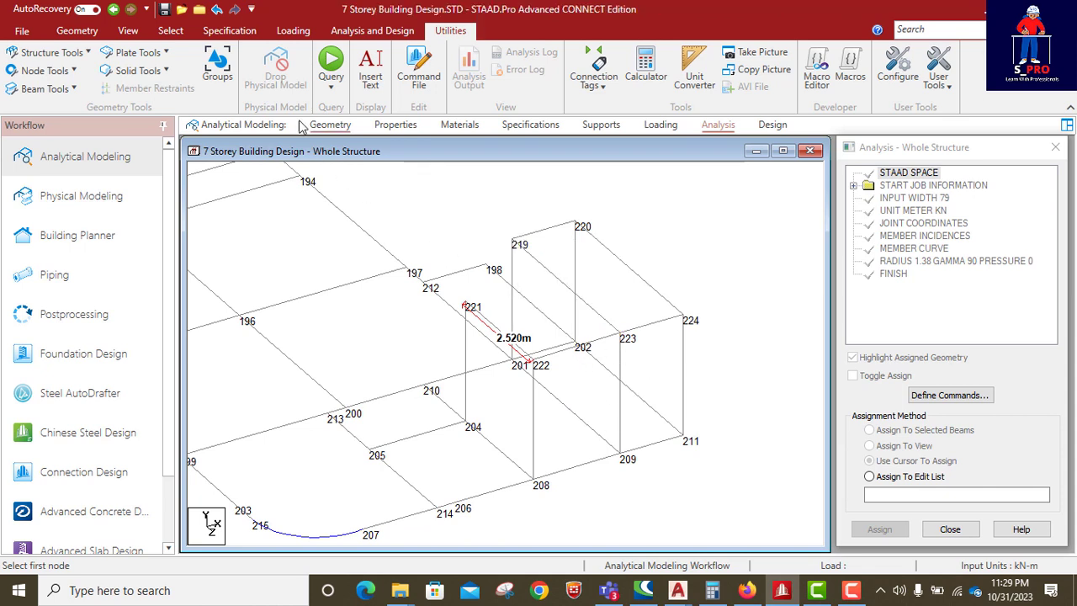
- Try to insert a node into the top beam between nodes 219 and 223 at a distance of 2.52 m
left_click(74, 31)
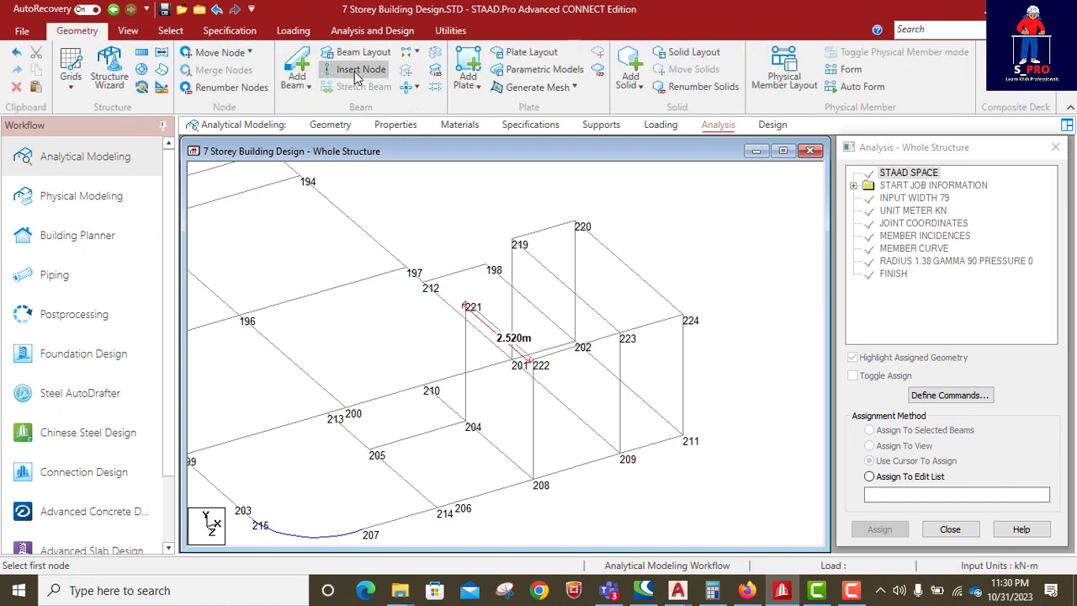
left_click(357, 74)
left_click(569, 297)
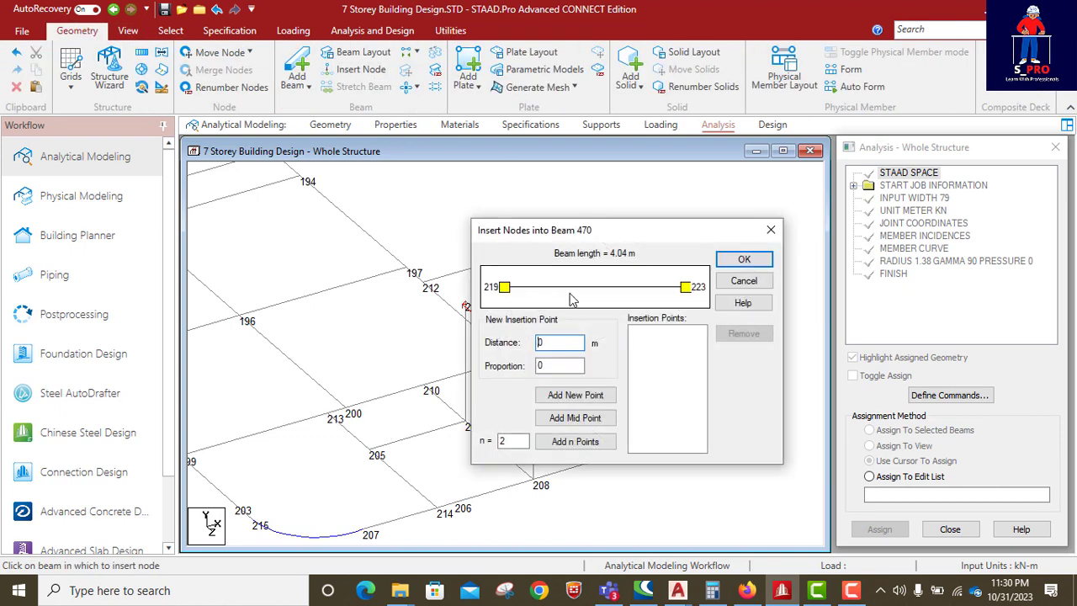
left_click_drag(589, 234, 751, 235)
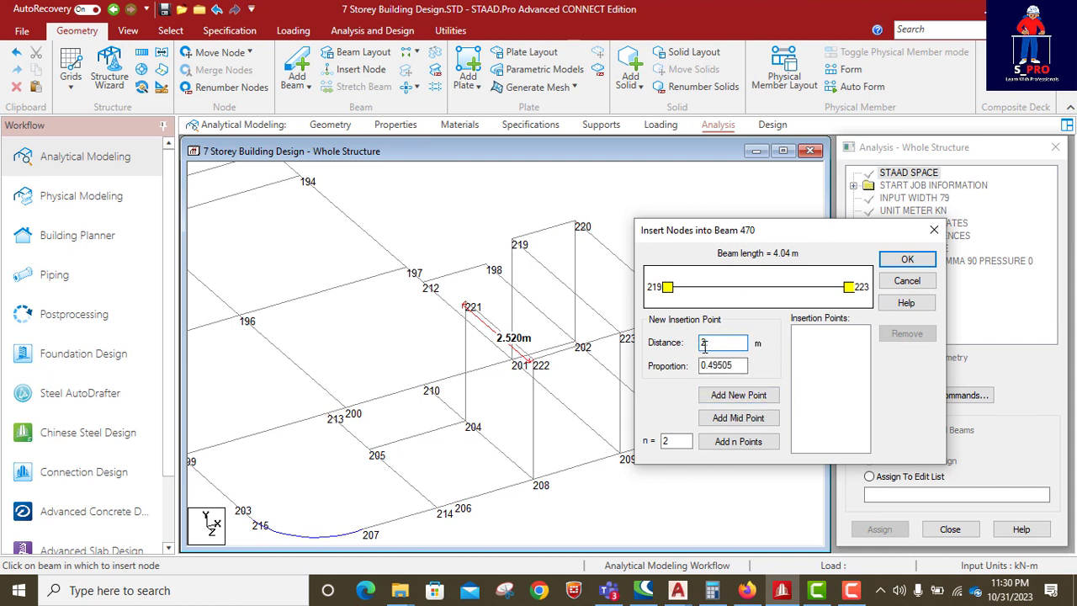
left_click(738, 395)
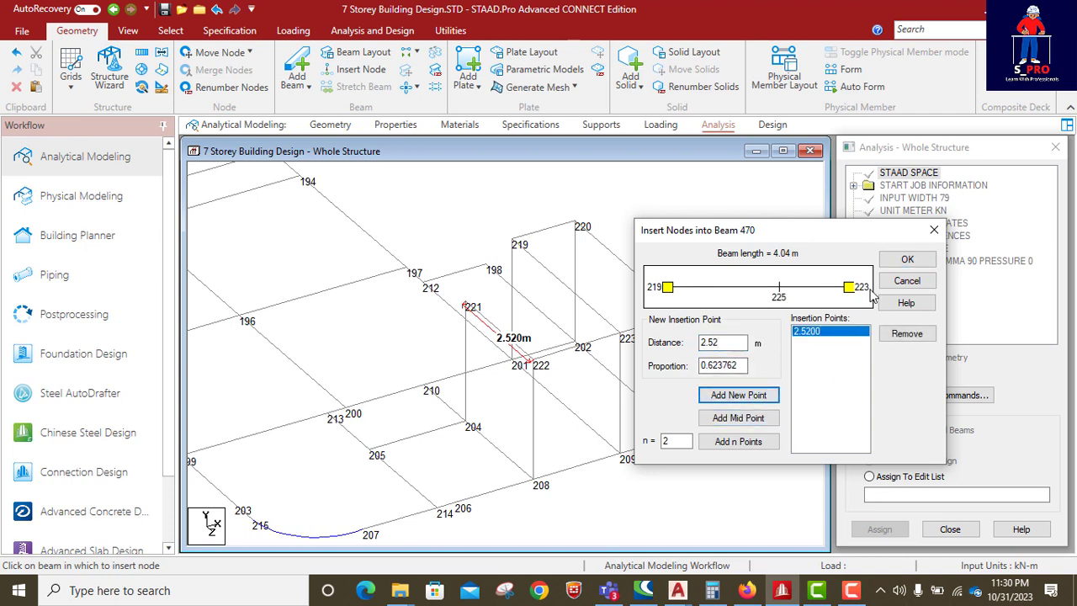
left_click(907, 259)
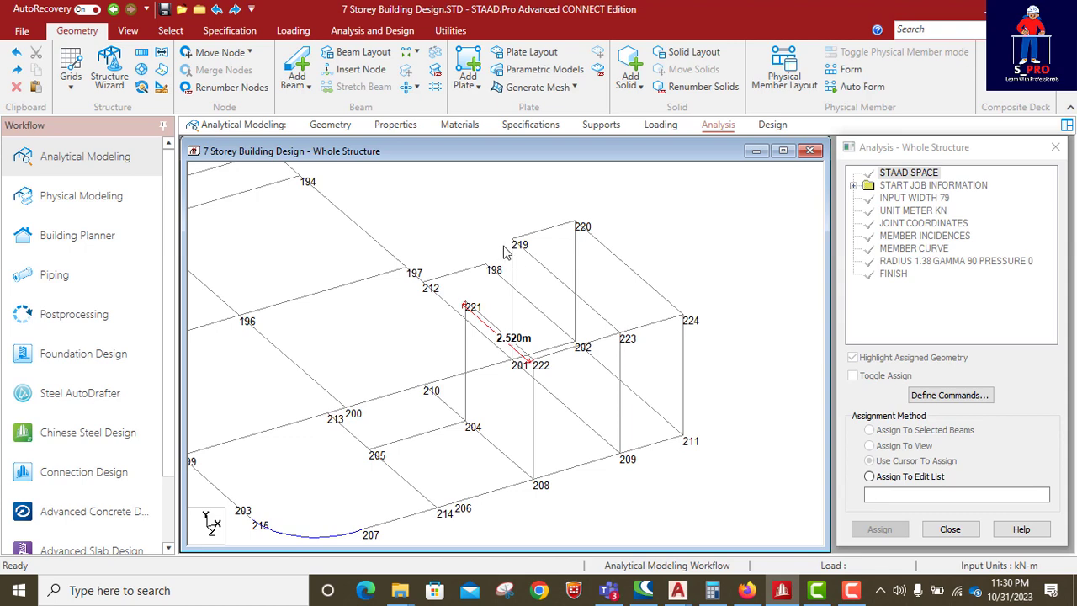
- Measure the node-to-node distance along the top beam between nodes 220 and 224
left_click(450, 31)
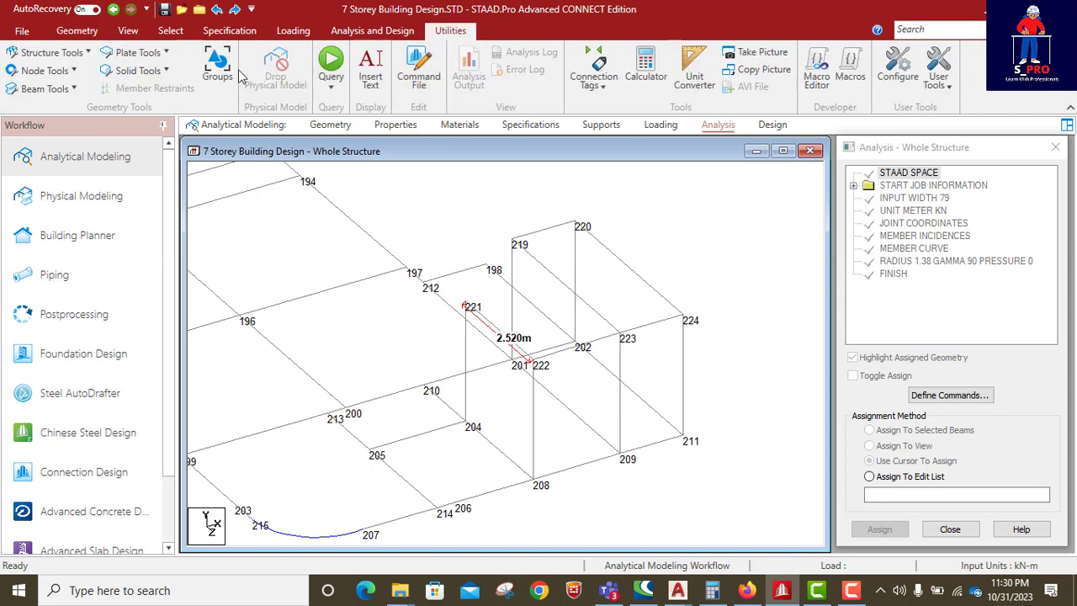
left_click(47, 70)
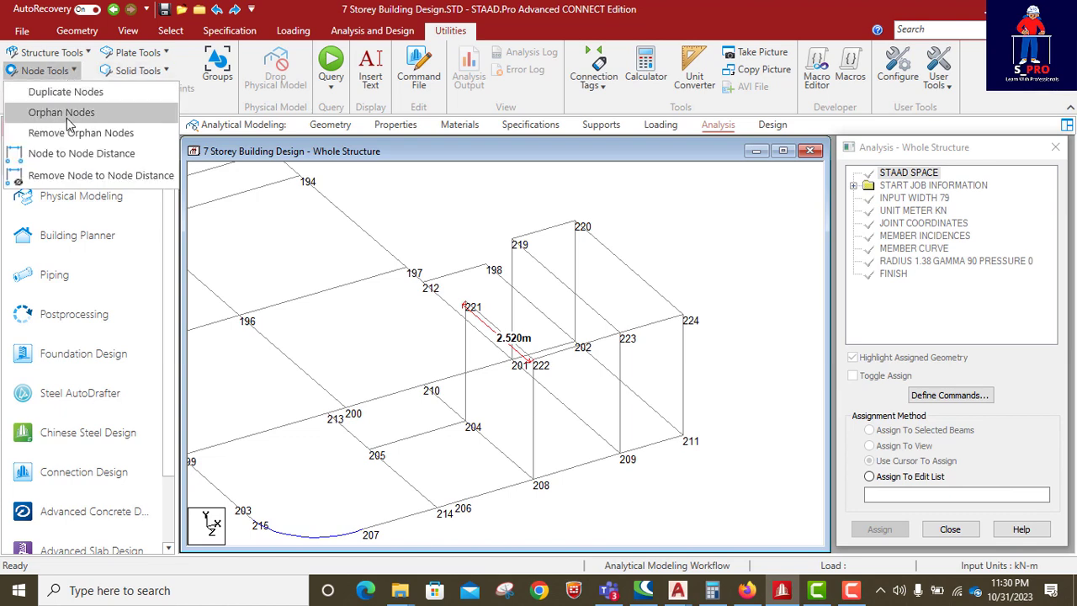
left_click(68, 158)
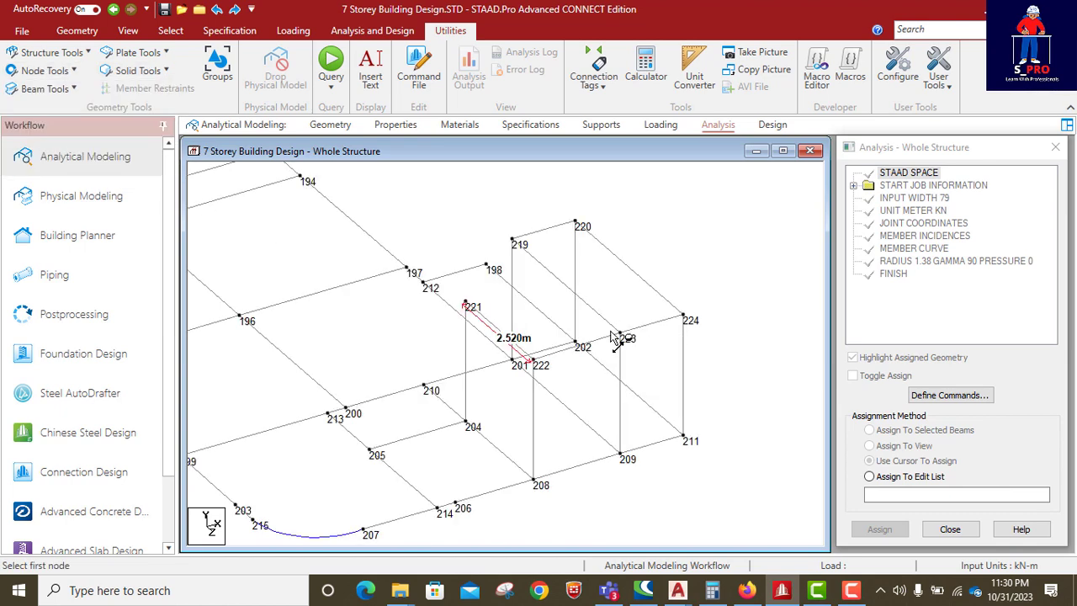
left_click(574, 223)
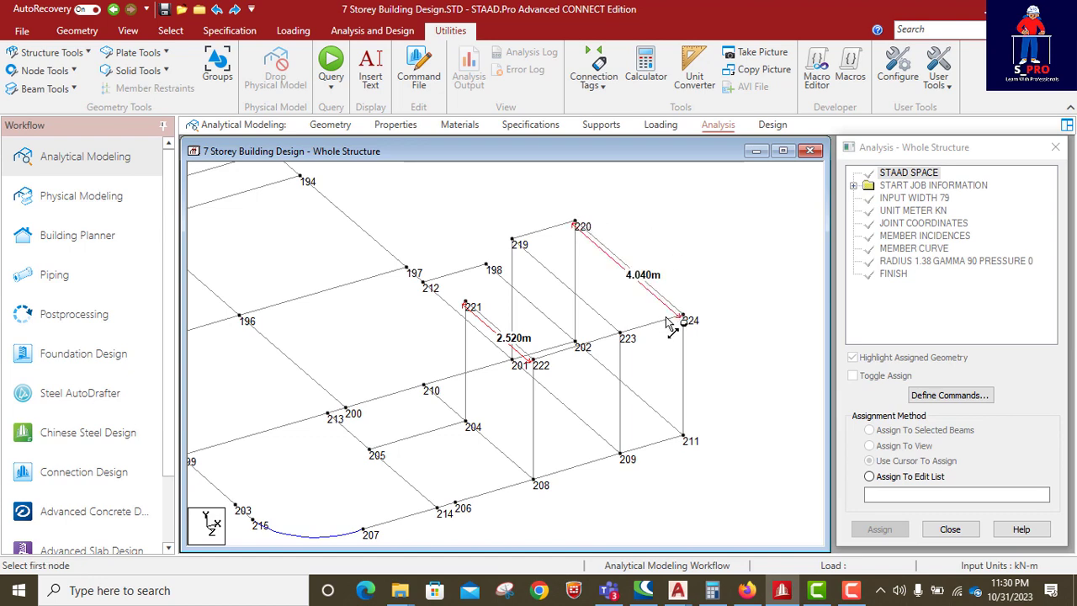
- Calculate 4.04 minus 2.52 in the Calculator to get the node's offset along the top beam
left_click(717, 585)
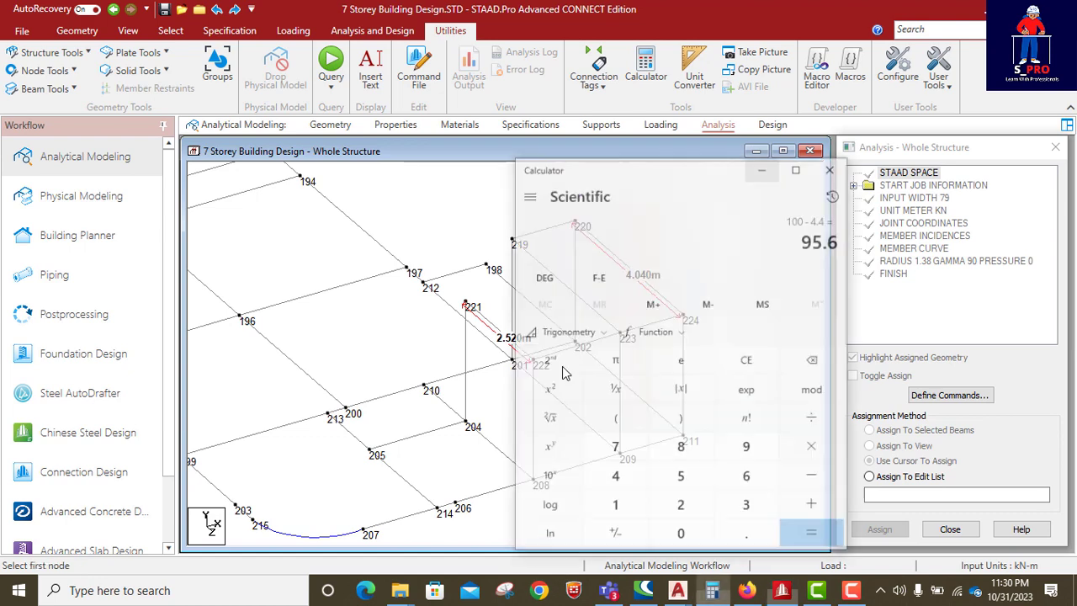
left_click(605, 462)
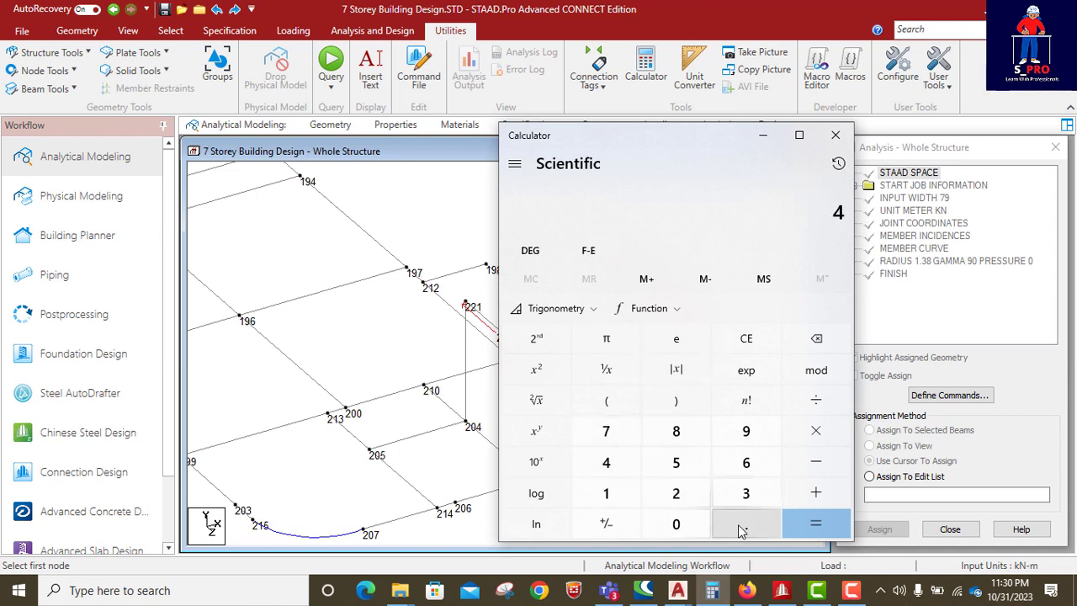
left_click(744, 523)
left_click(675, 523)
left_click(606, 461)
left_click(815, 461)
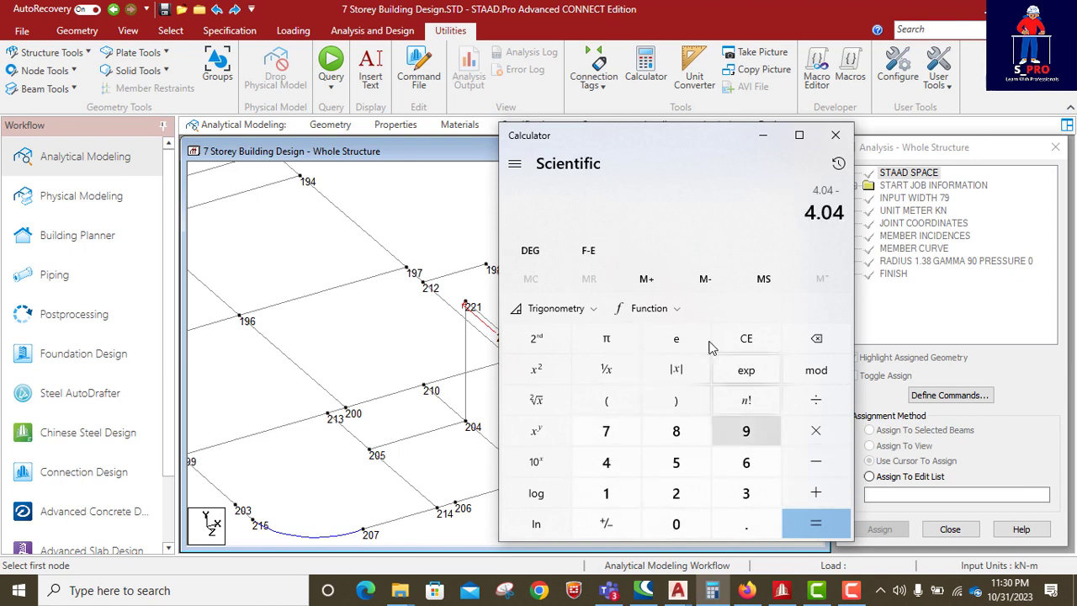
left_click_drag(637, 137, 838, 178)
left_click(875, 542)
left_click(925, 566)
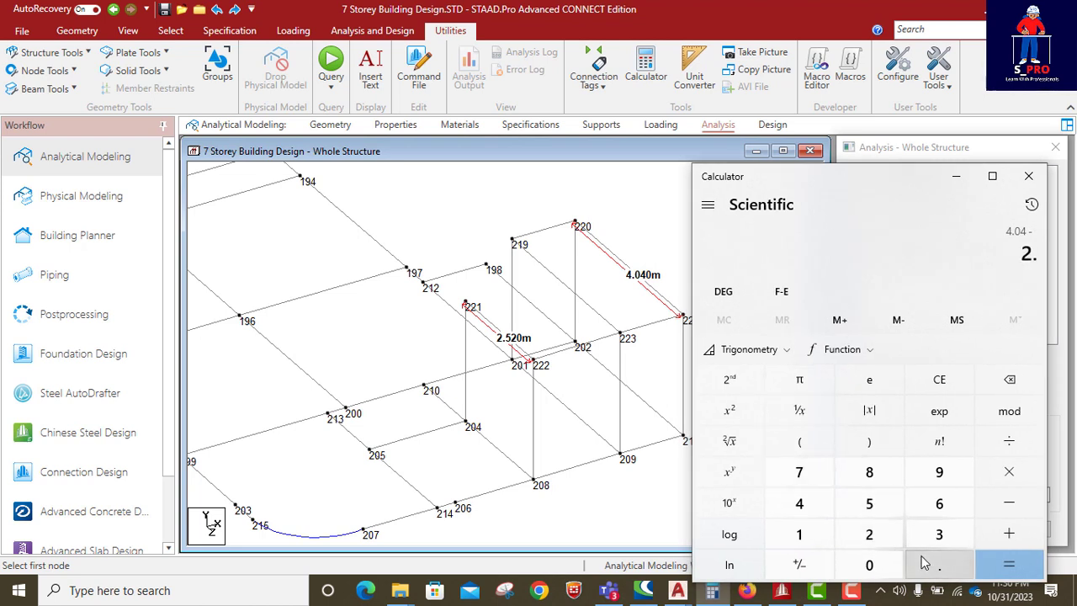
left_click(869, 503)
left_click(869, 535)
left_click(1009, 564)
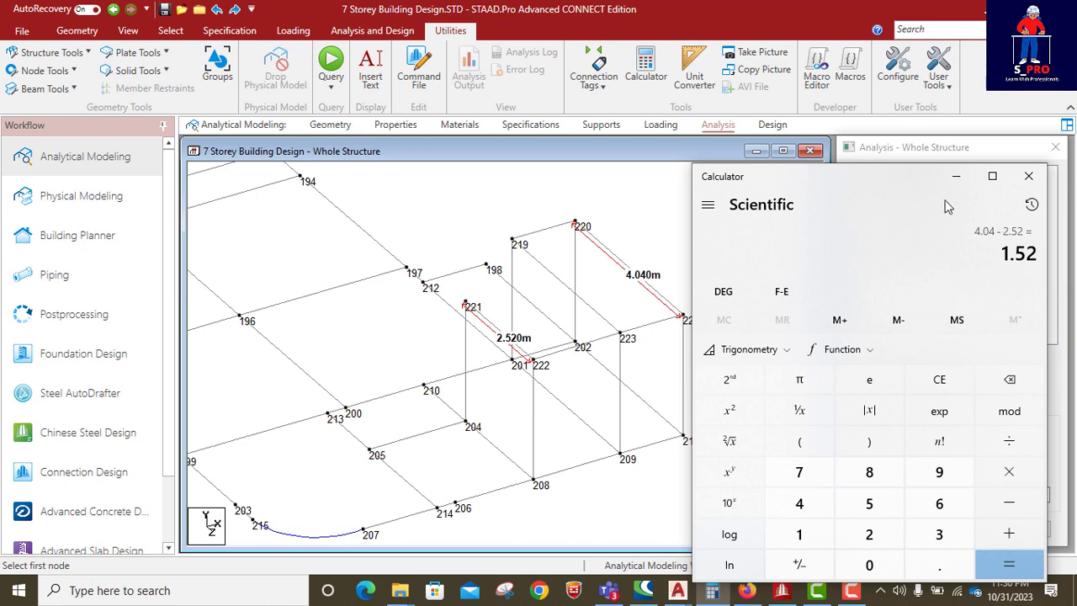
left_click(956, 176)
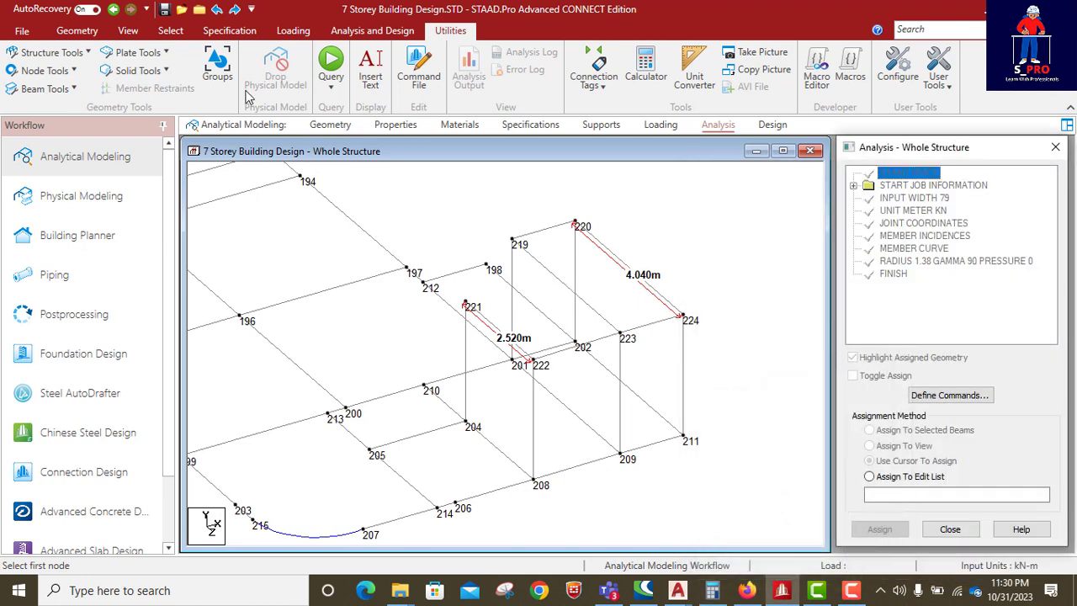
- Insert a node at a distance of 1.52 m from node 219 into the top beam between nodes 219 and 223
left_click(76, 30)
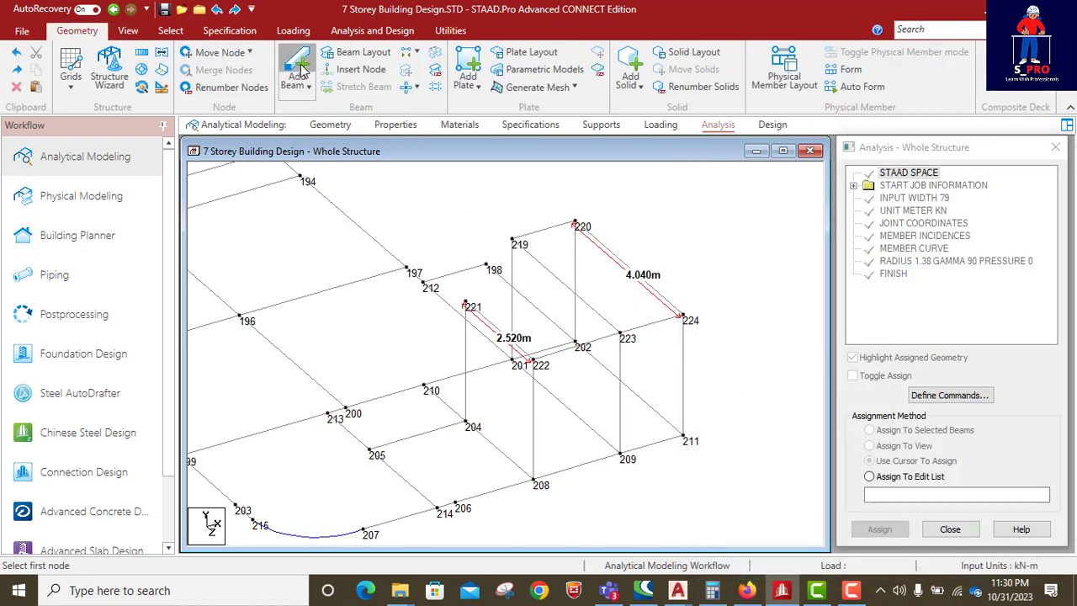
left_click(353, 71)
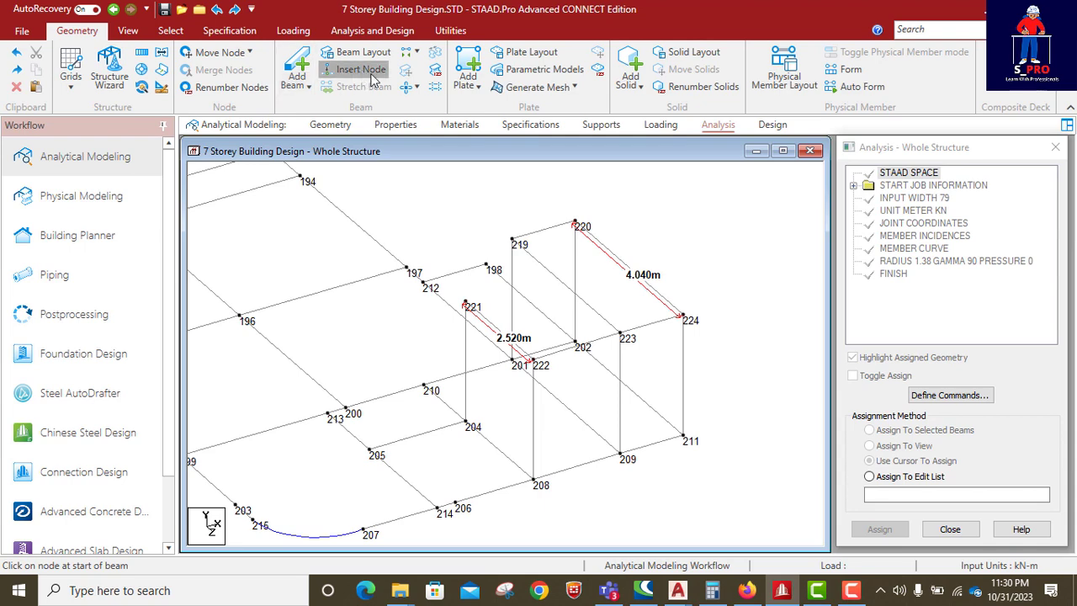
left_click(572, 290)
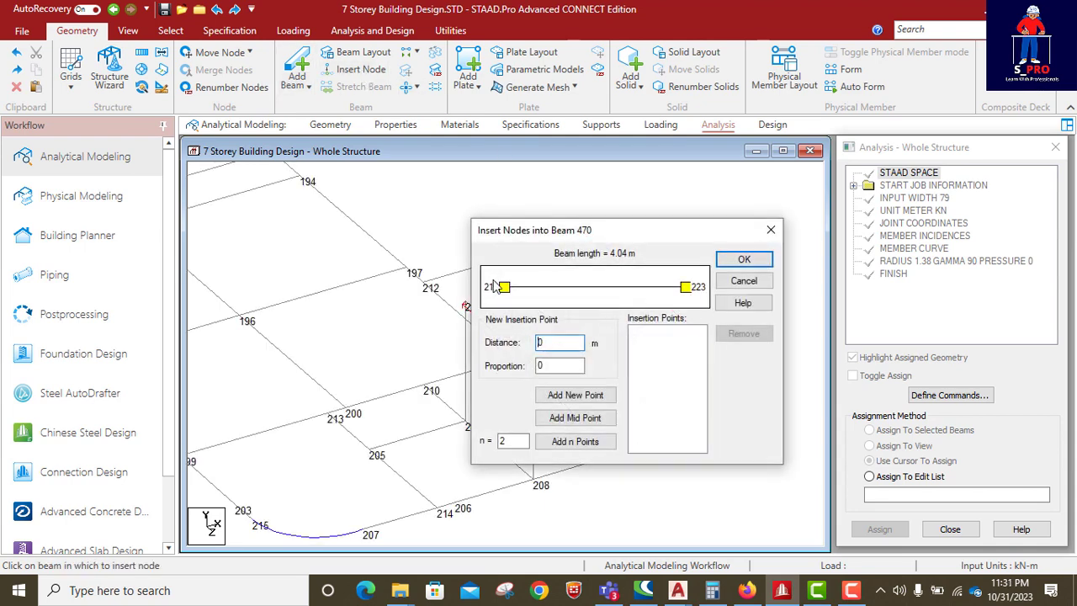
left_click(712, 590)
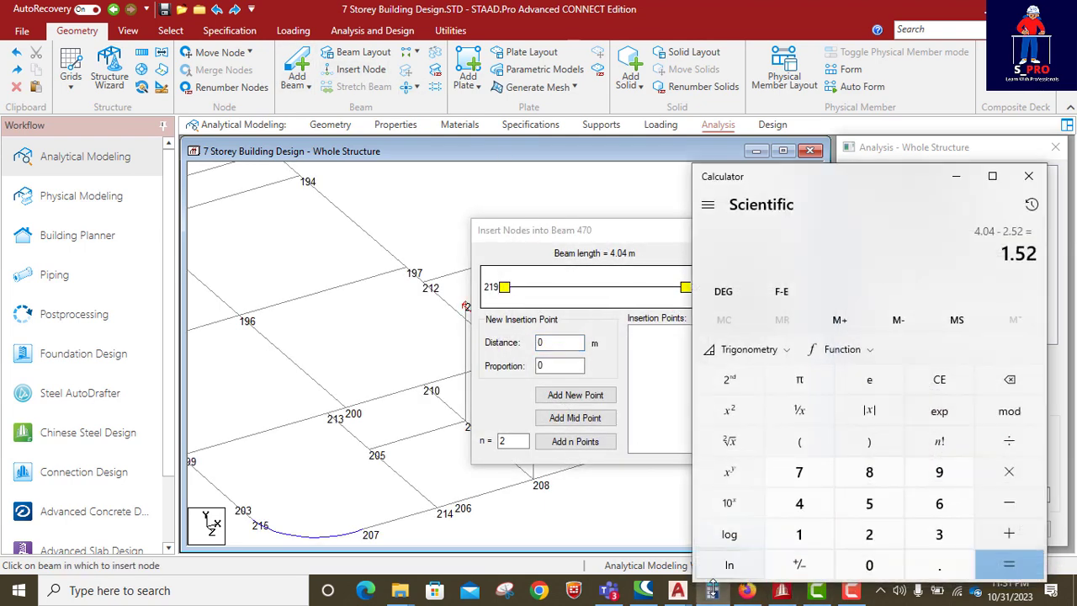
double_click(713, 587)
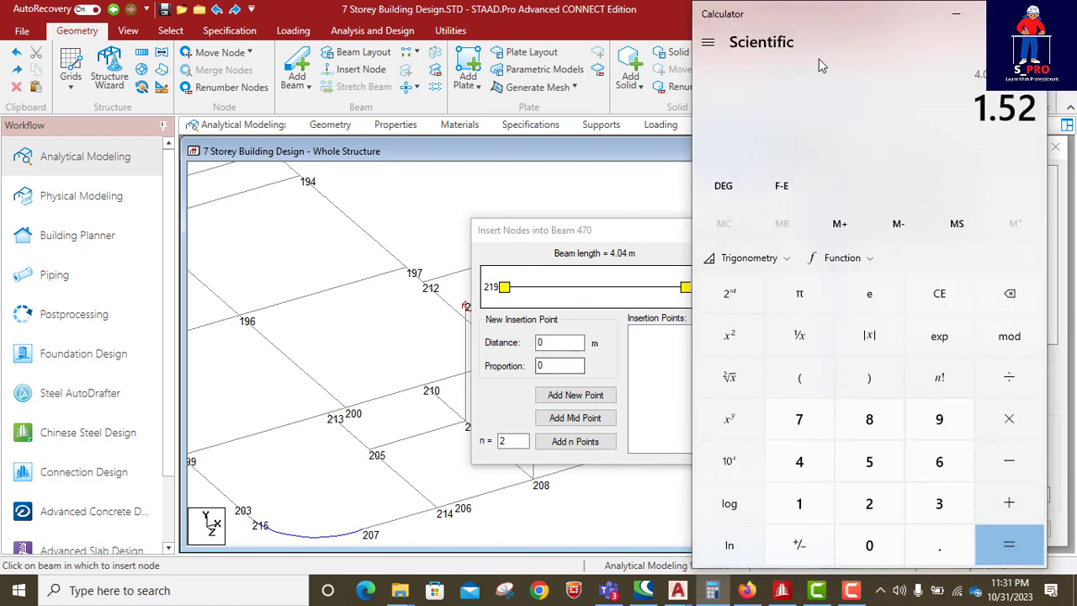
left_click(955, 15)
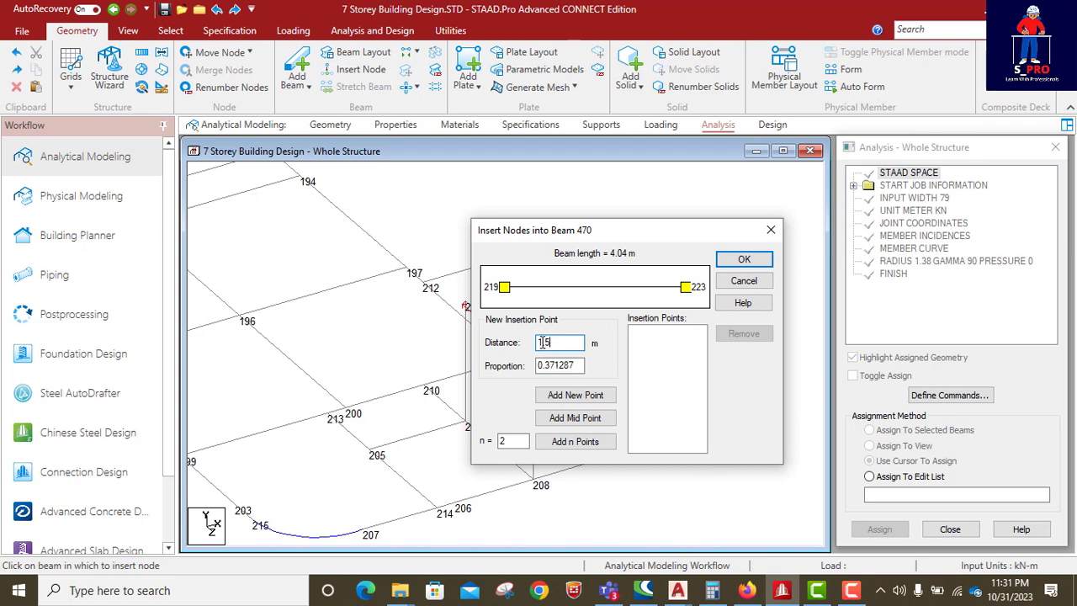
left_click(589, 395)
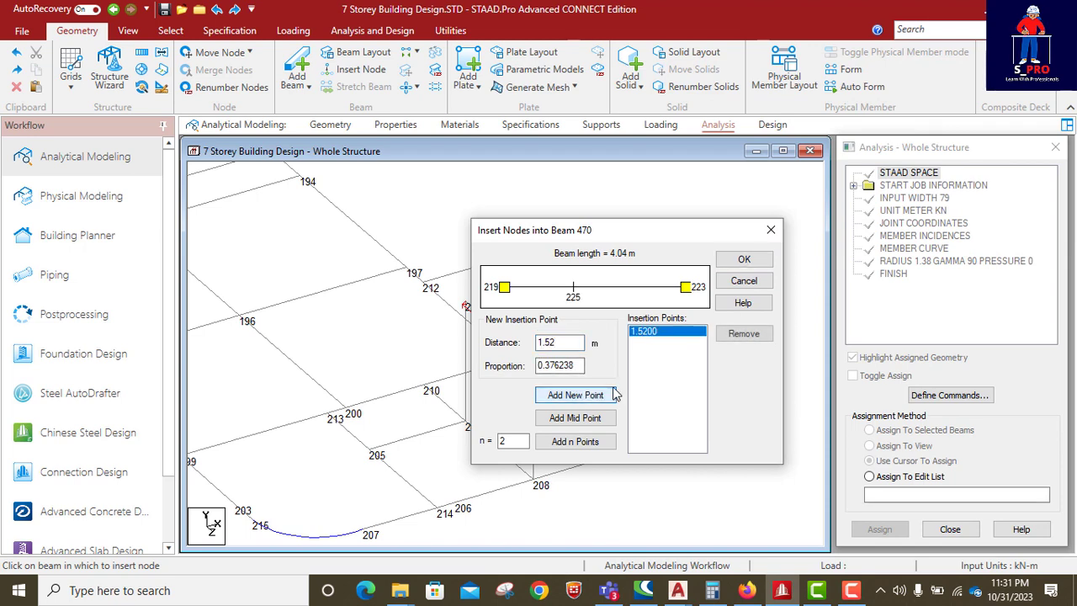
left_click(744, 260)
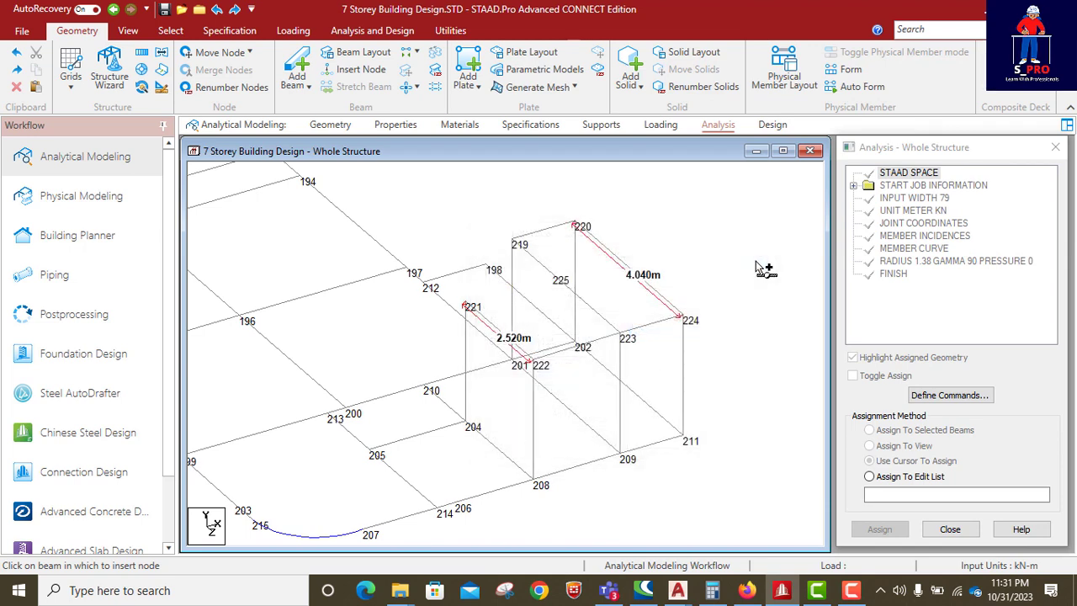
- Add a roof beam from node 221 to the node inserted between nodes 219 and 223
left_click(296, 63)
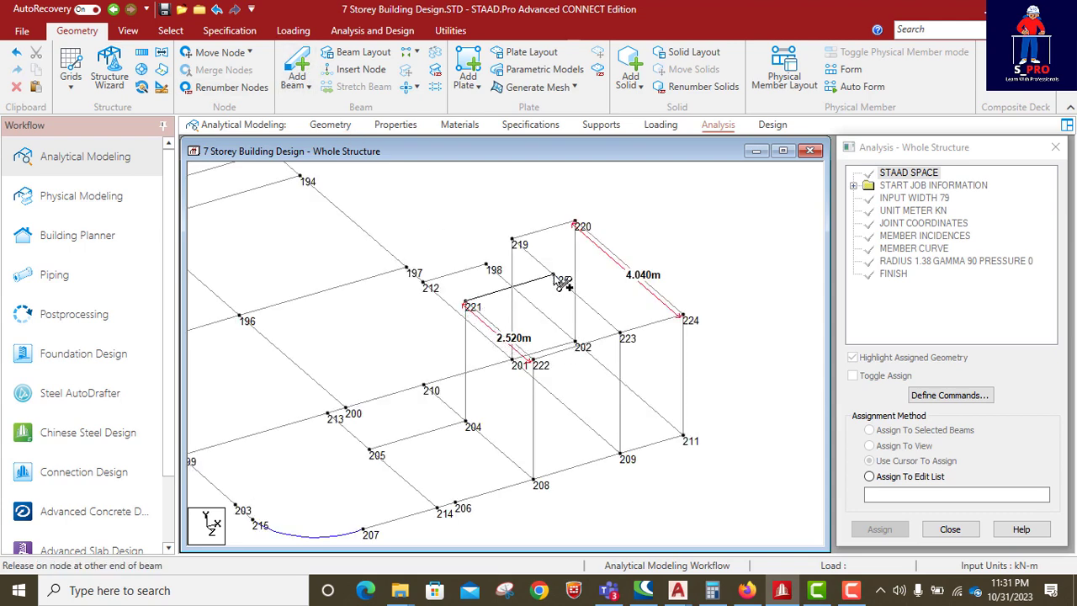
left_click_drag(552, 276, 554, 277)
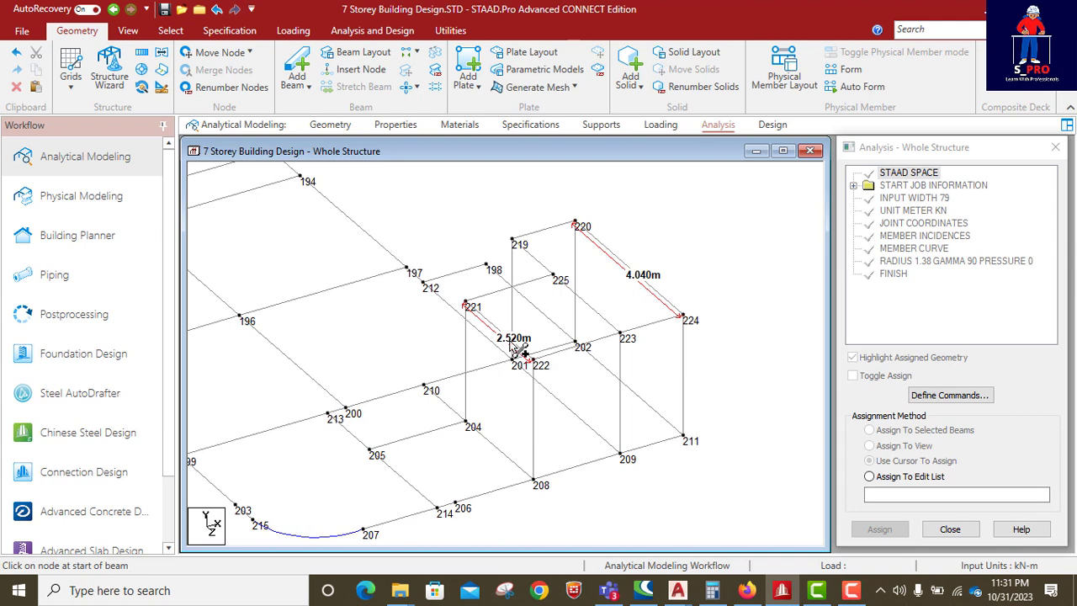
scroll(471, 375, "down", 2)
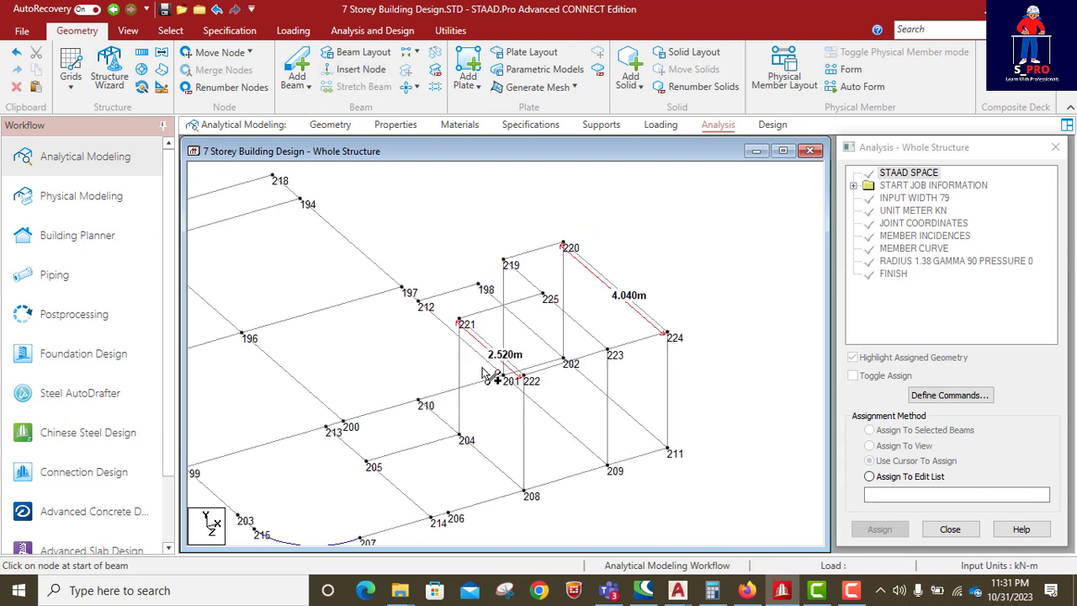
scroll(483, 367, "up", 1)
- Switch to AutoCAD and measure the crossed shaft opening beside the bedroom, from the gridline B column edge to the far face of the shaft wall
left_click(783, 593)
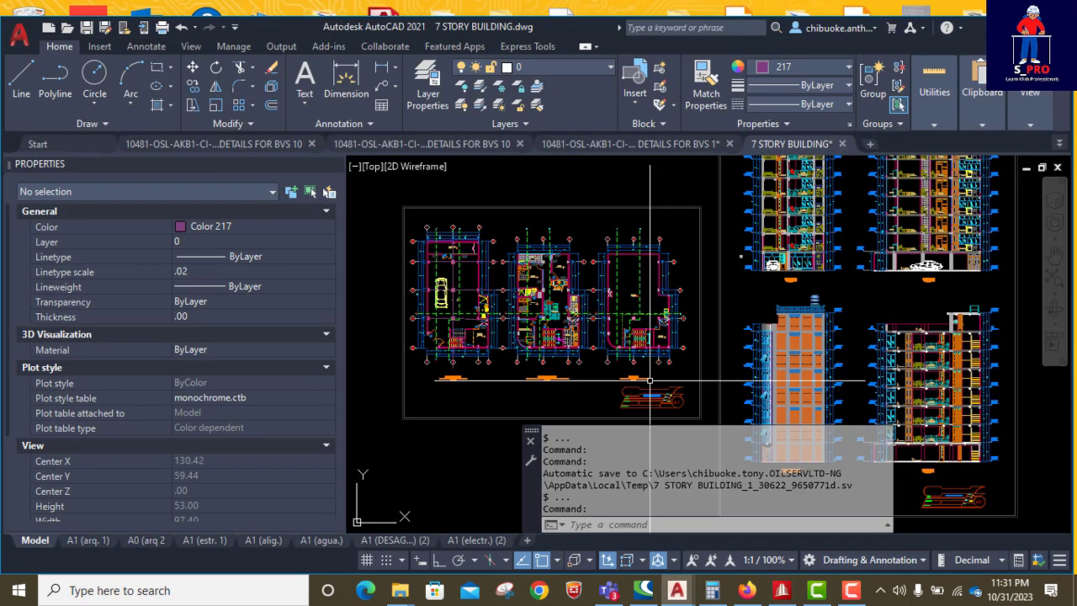
scroll(493, 356, "up", 3)
scroll(484, 244, "down", 2)
scroll(488, 248, "up", 4)
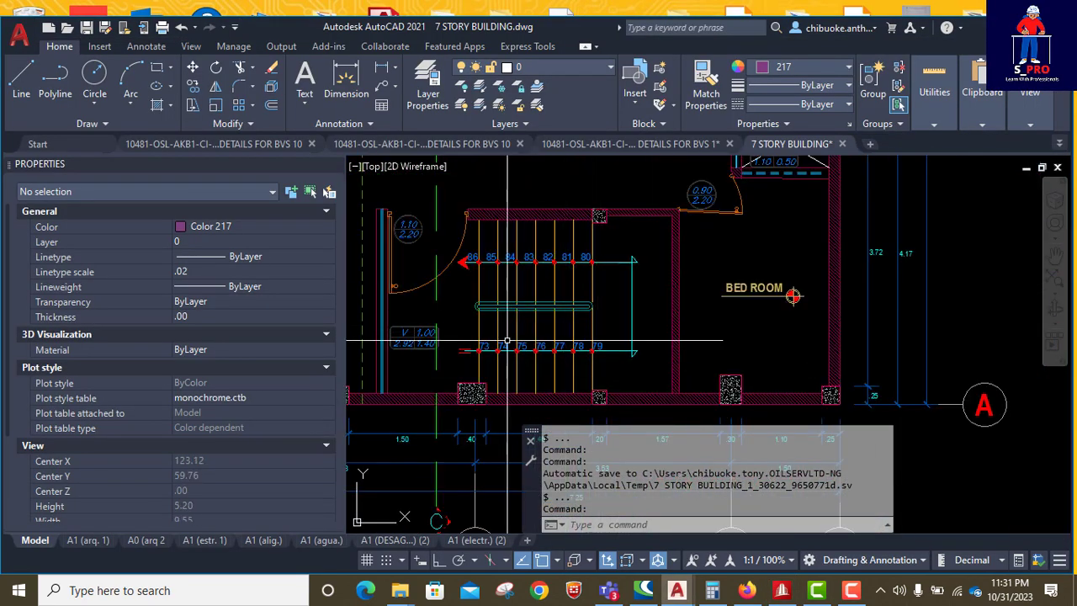
scroll(509, 261, "down", 2)
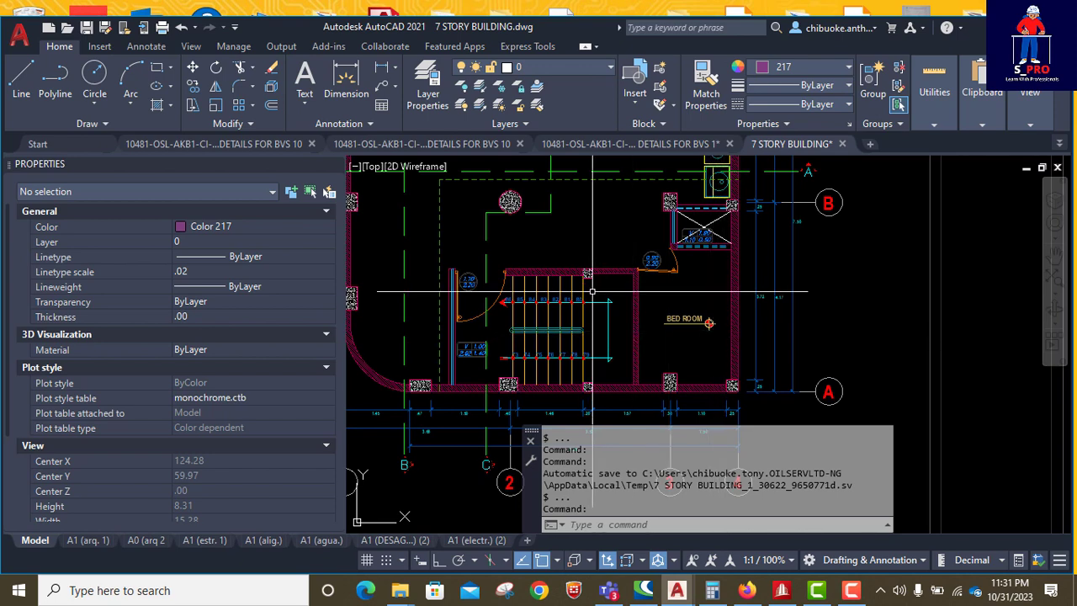
scroll(757, 227, "up", 4)
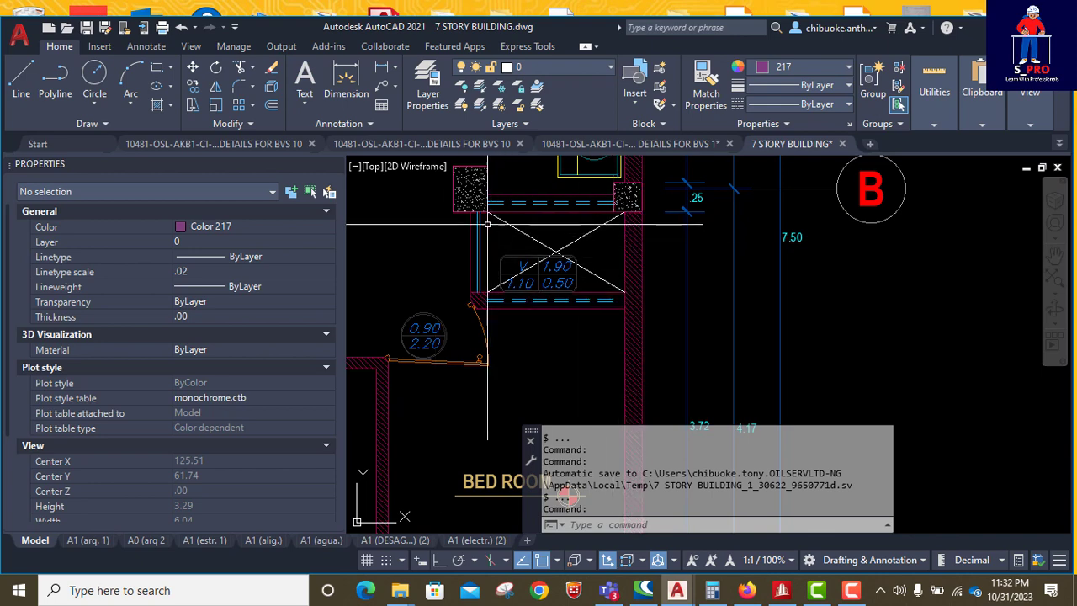
left_click(383, 69)
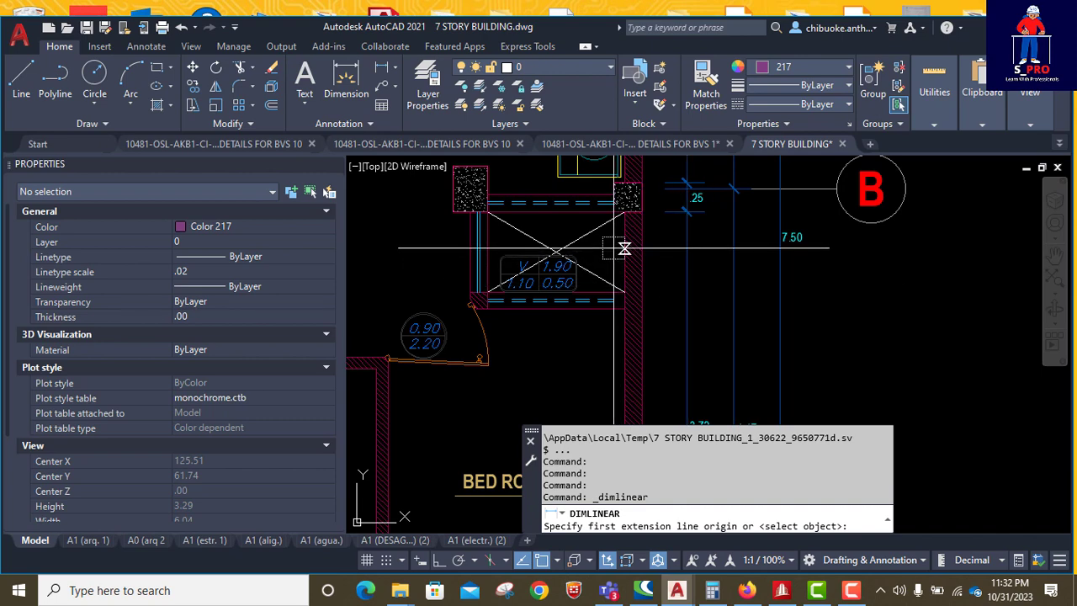
scroll(614, 239, "up", 2)
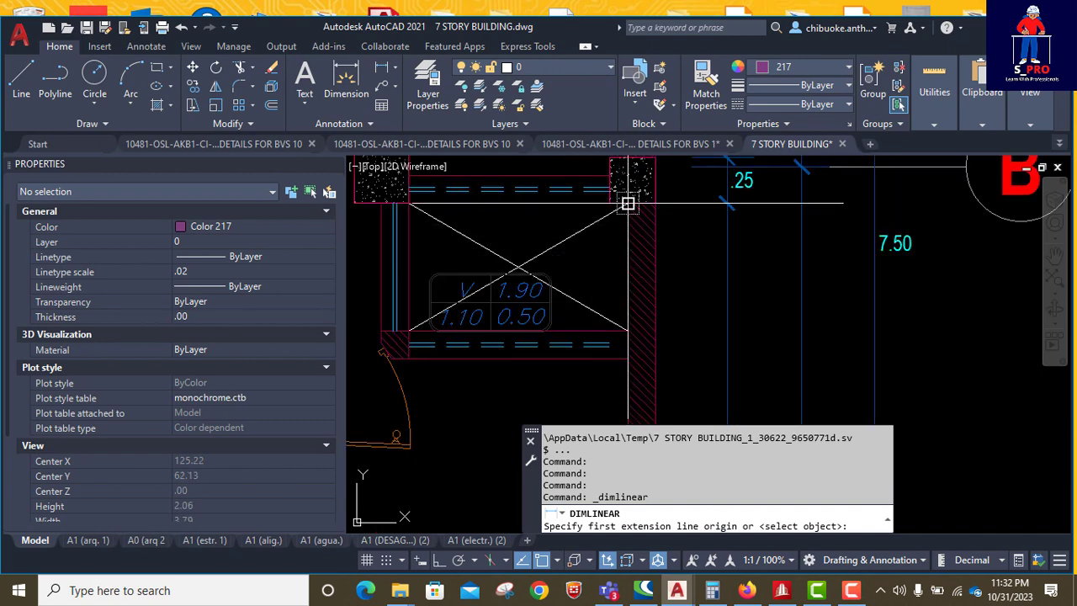
left_click(628, 203)
left_click(628, 358)
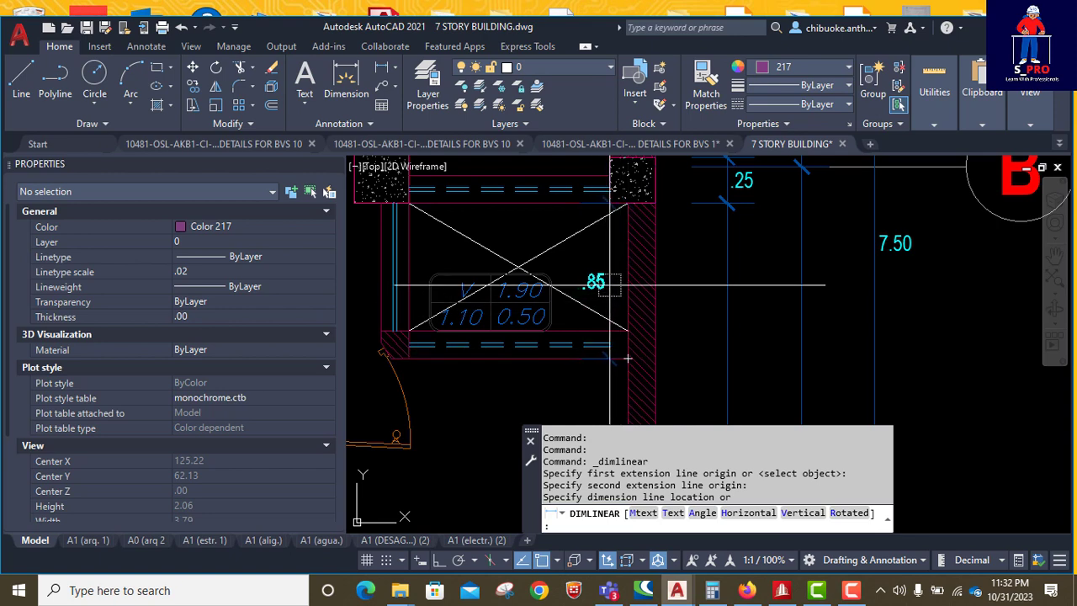
key("Escape")
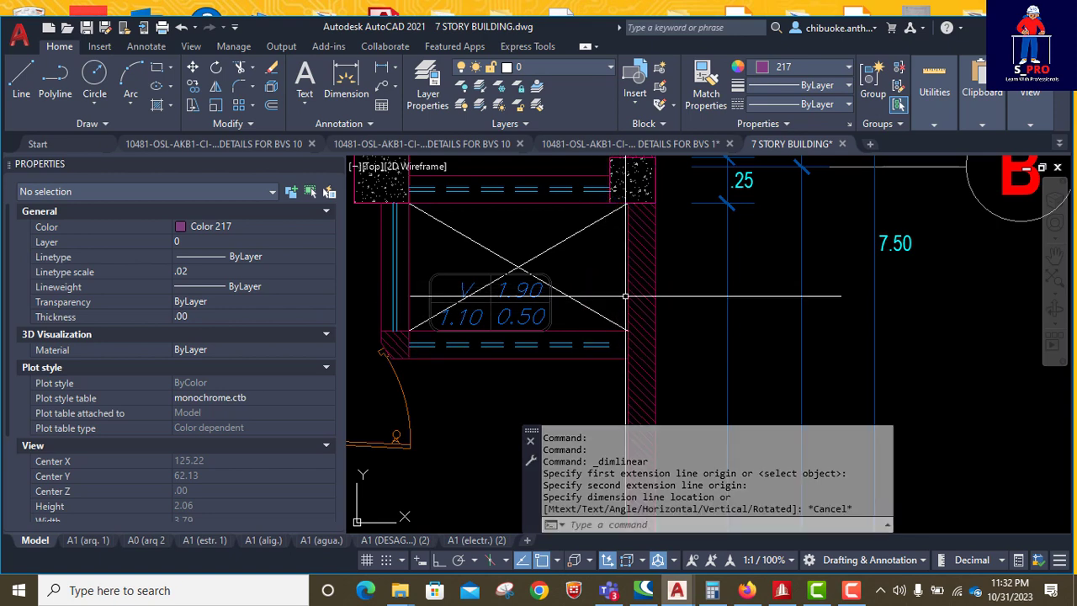
- Switch to STAAD.Pro and copy roof nodes 219 and 220 with a move of X 0, Y 0 and Z 0.85 m
left_click(781, 590)
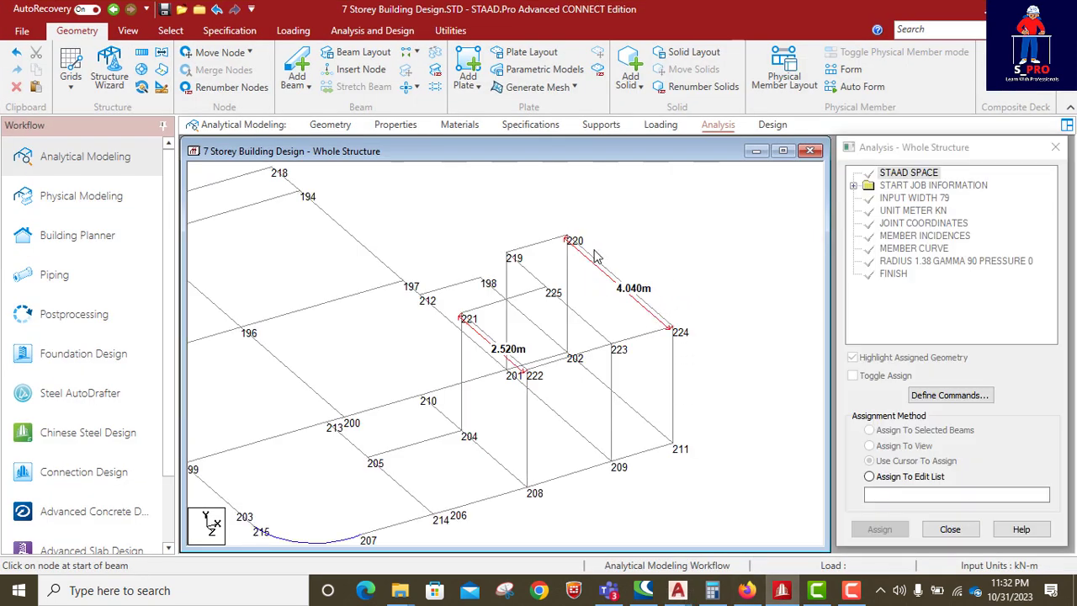
scroll(564, 229, "up", 4)
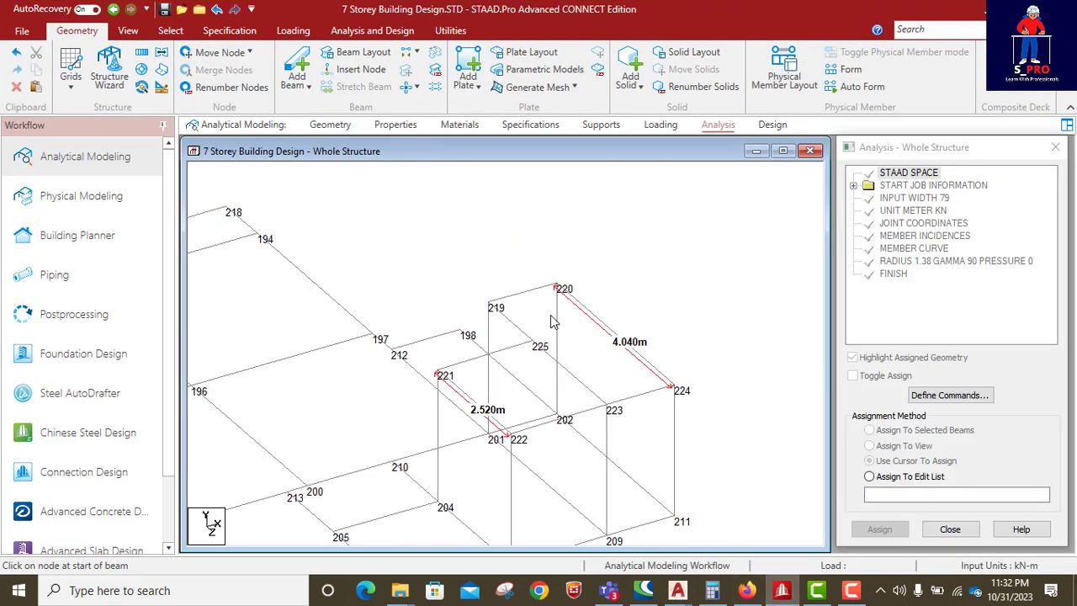
left_click(170, 30)
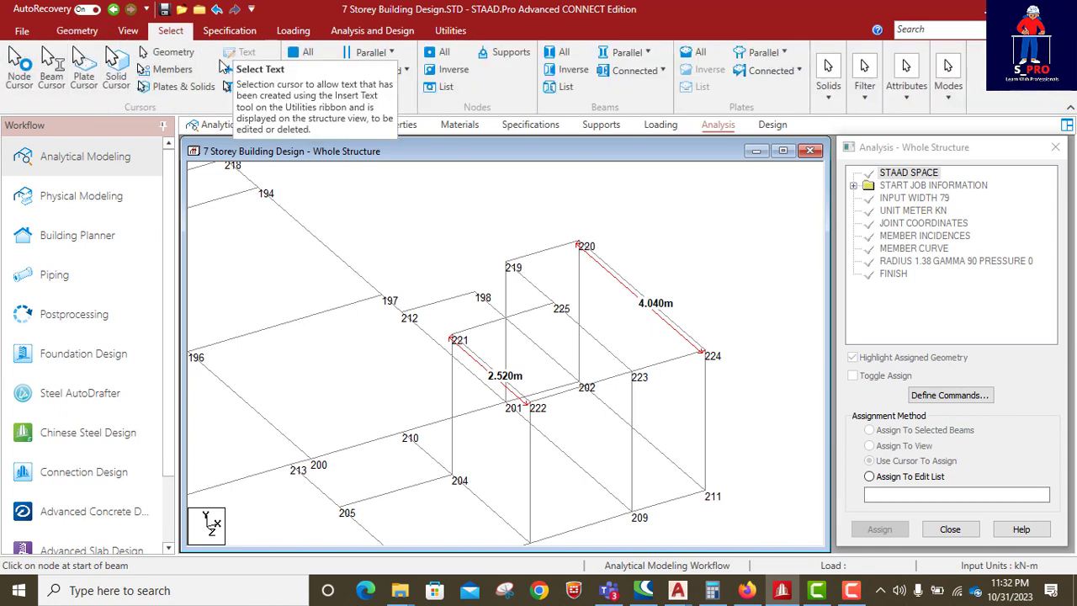
left_click(17, 65)
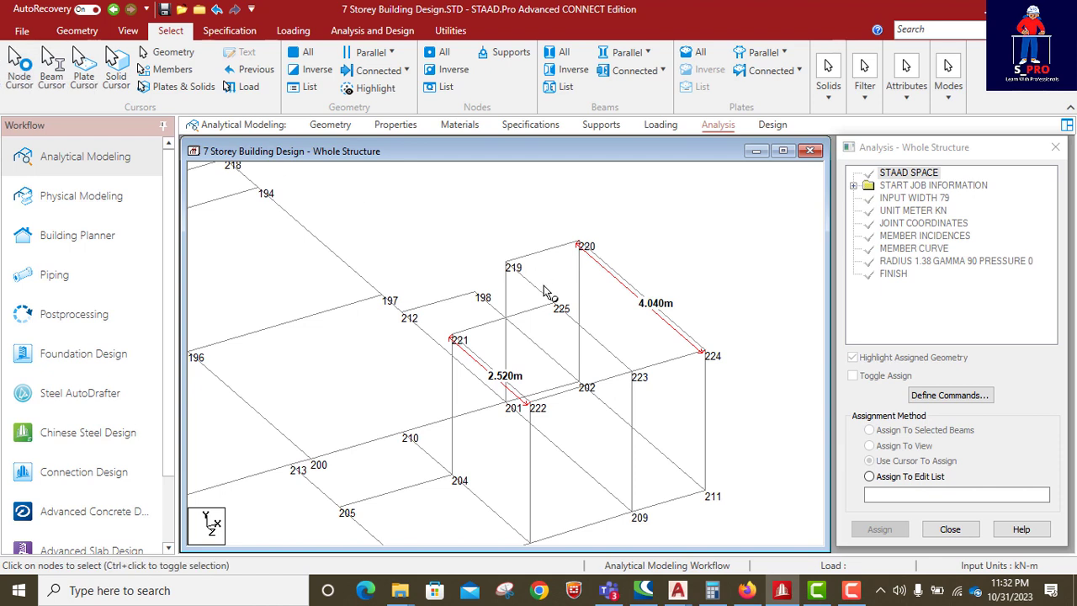
left_click(506, 264)
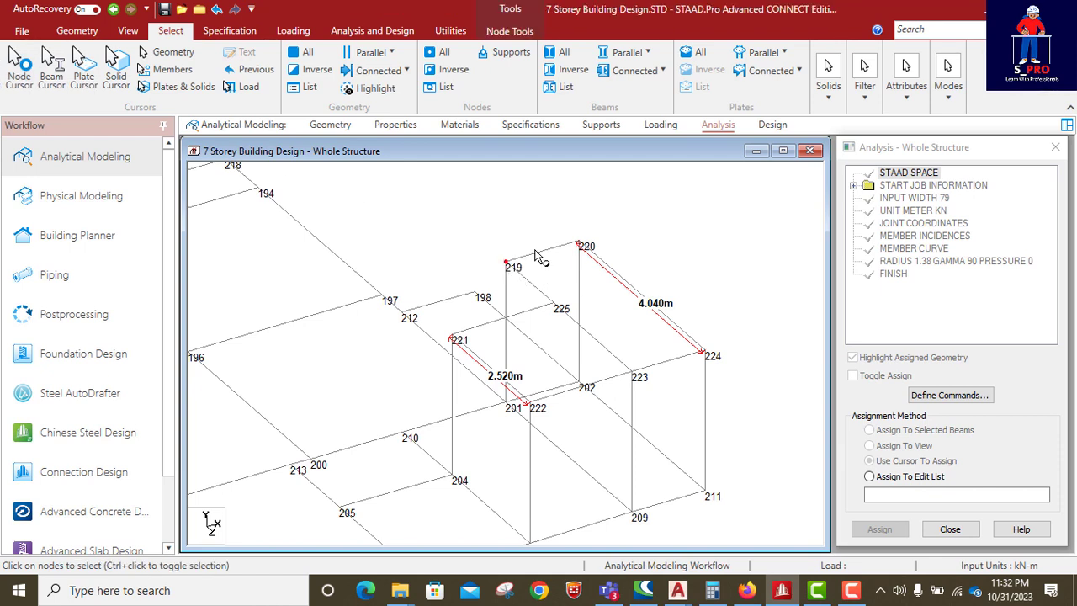
left_click(577, 245, "ctrl")
key("ctrl+v")
key("Tab")
key("Tab")
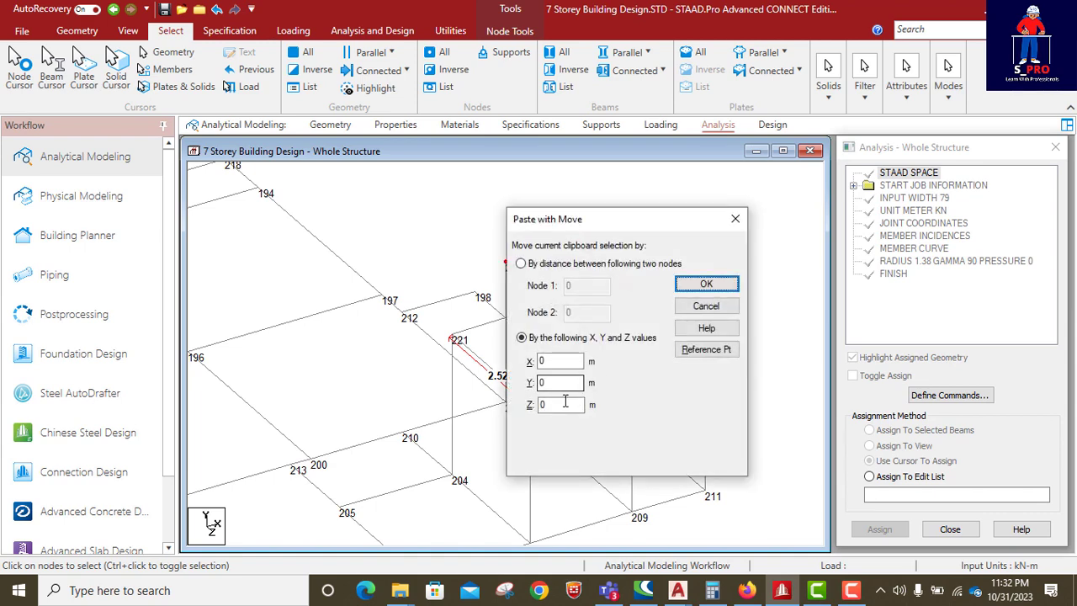
type("0.8")
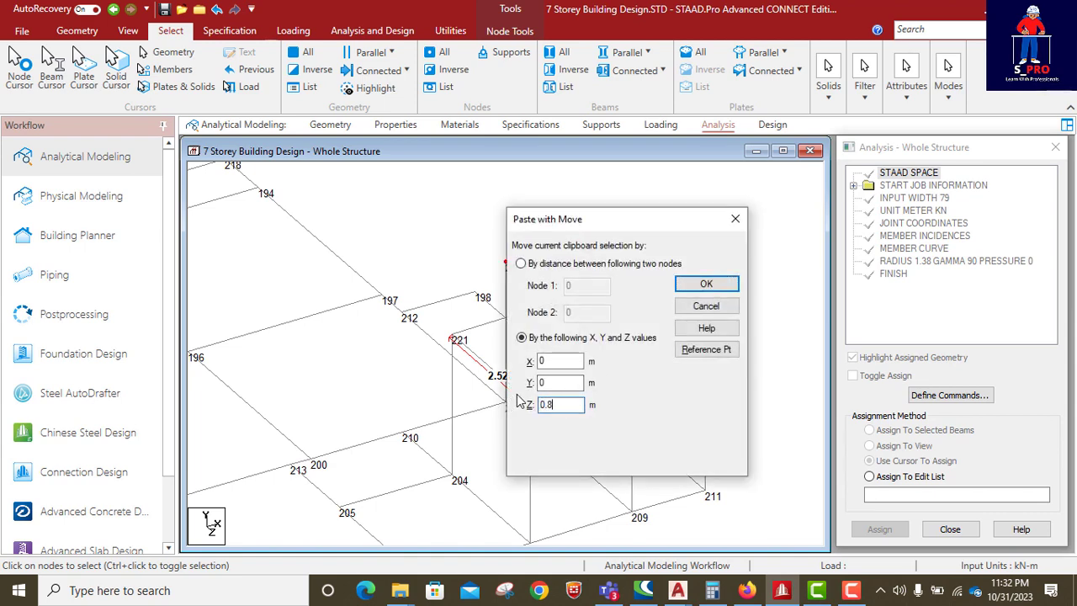
type("5")
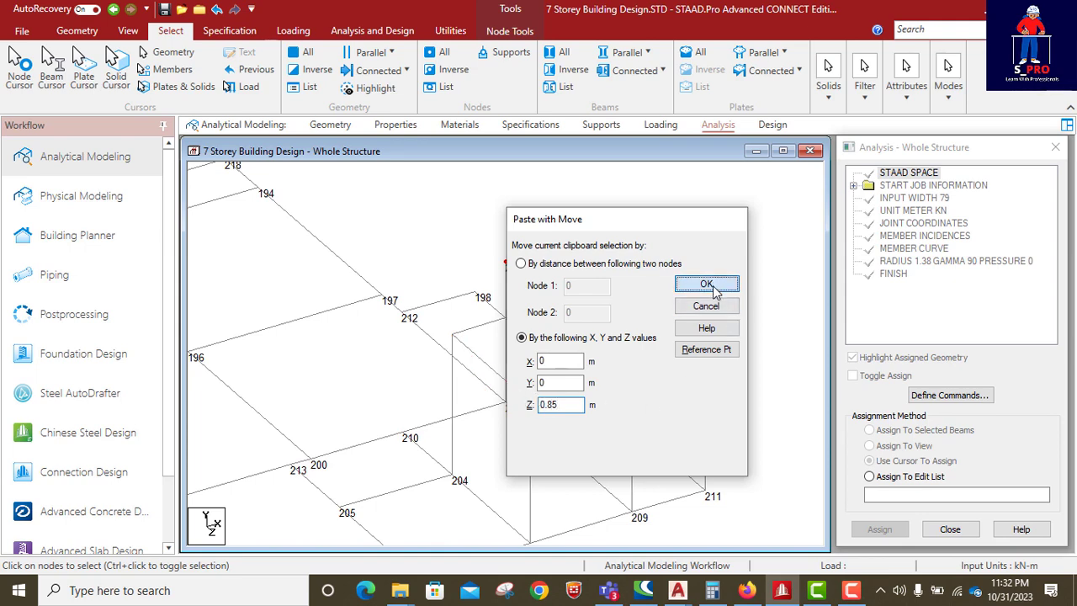
left_click(709, 286)
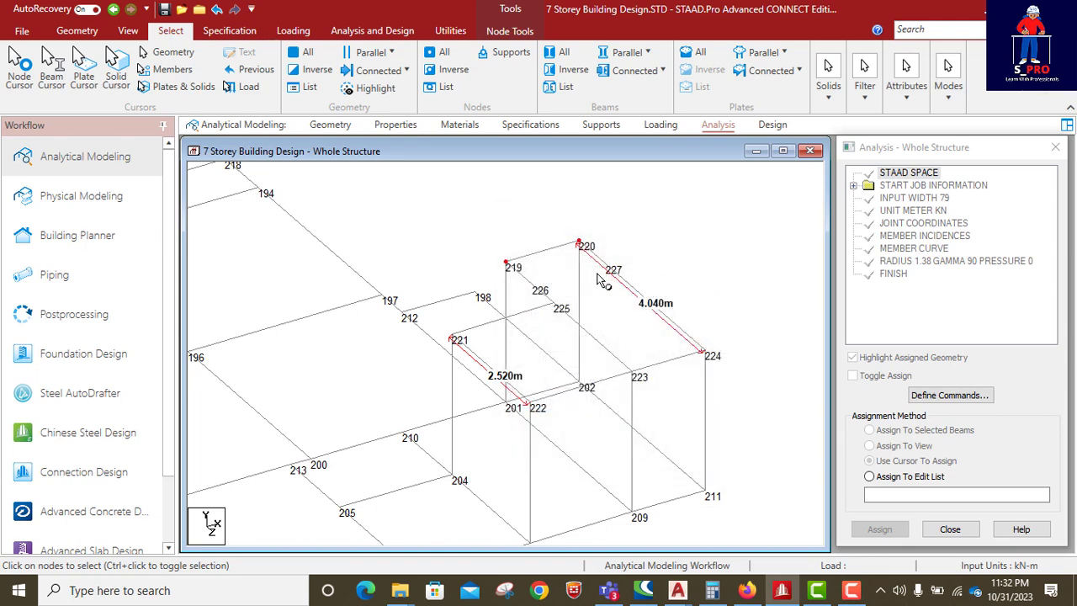
scroll(553, 283, "up", 2)
left_click(493, 233)
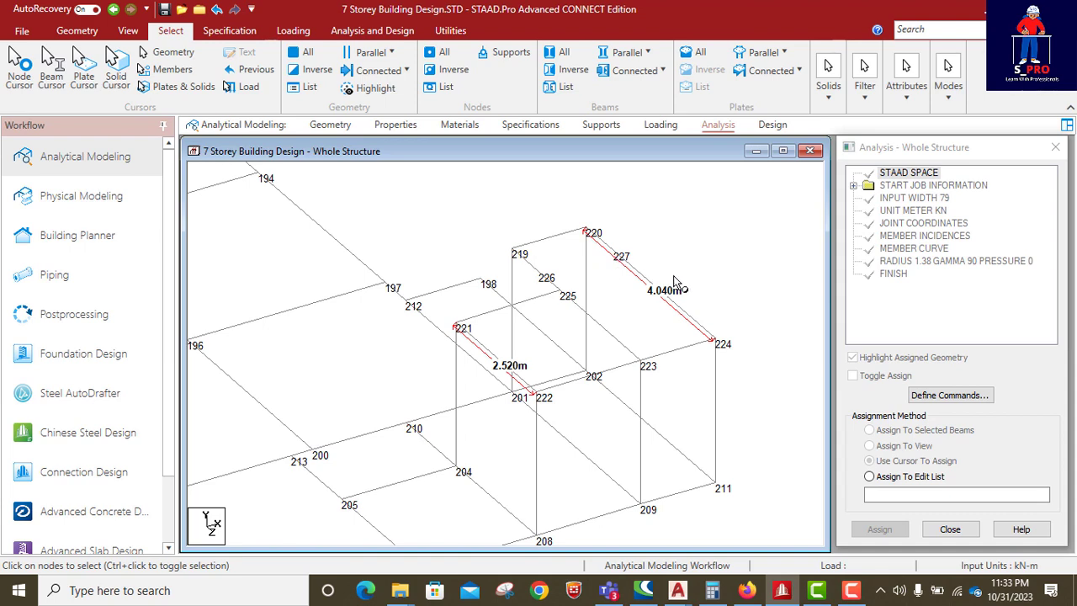
- Look over the rooftop framing around nodes 219 to 227 and bring the whole structure into view
scroll(686, 321, "down", 2)
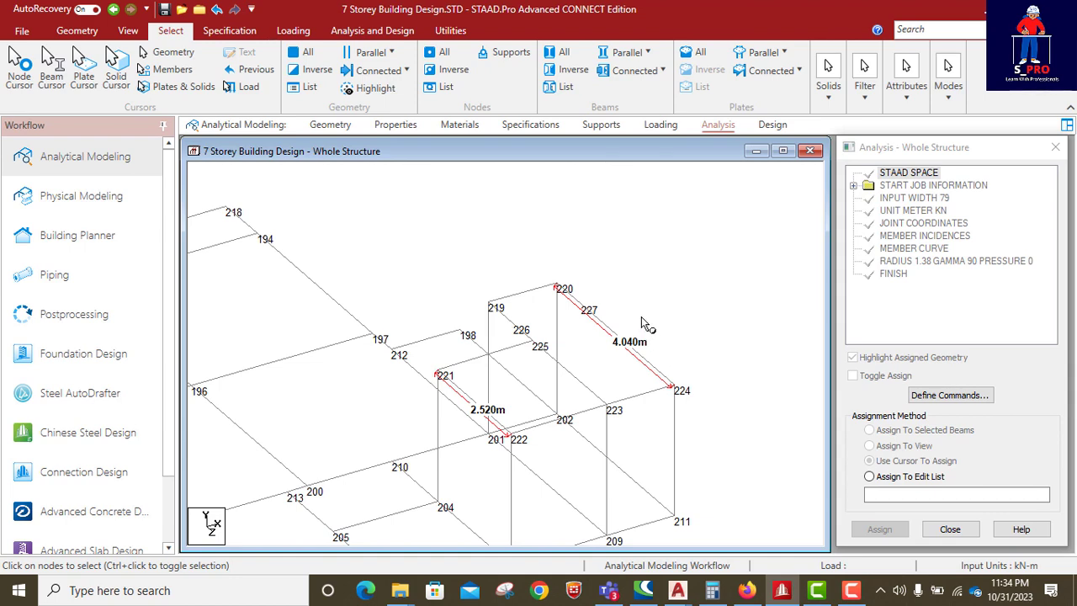
scroll(584, 334, "down", 4)
middle_click_drag(483, 353, 572, 283)
scroll(619, 297, "down", 2)
scroll(532, 360, "down", 3)
middle_click_drag(539, 362, 619, 300)
scroll(564, 287, "down", 1)
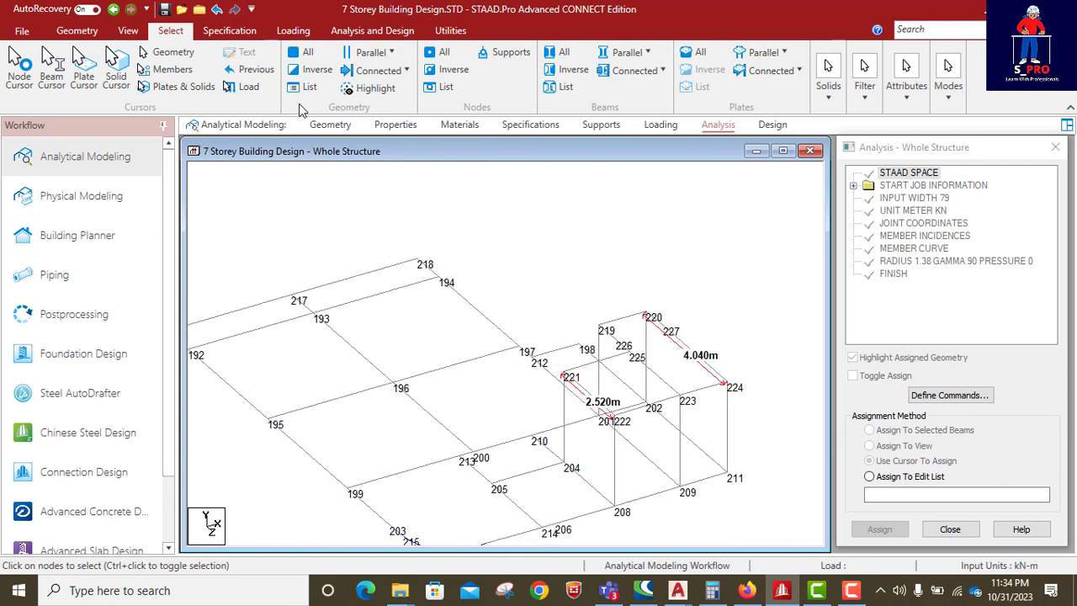
left_click(84, 33)
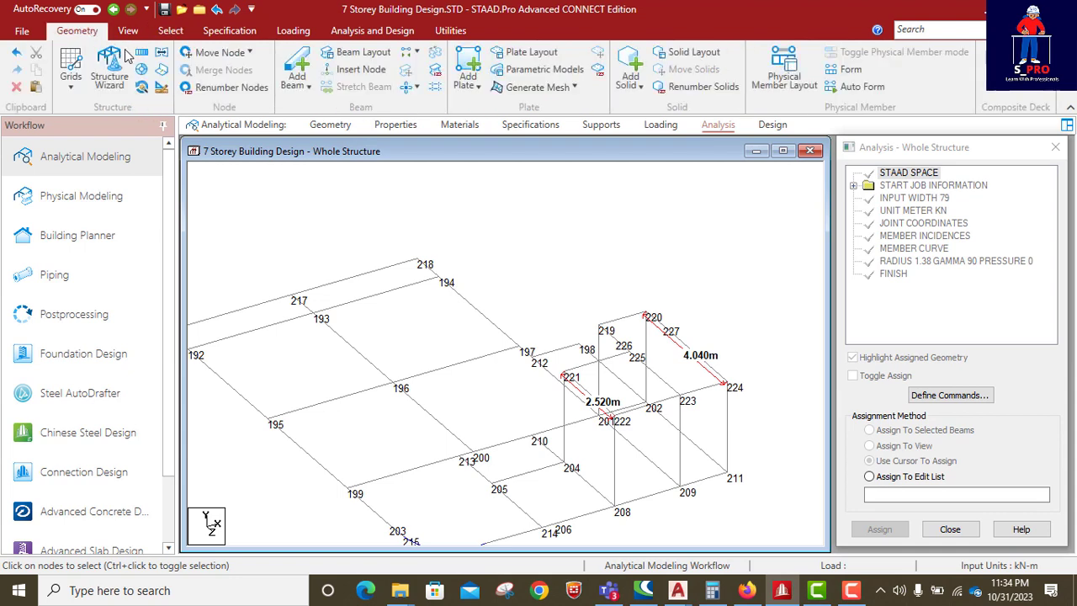
left_click(128, 30)
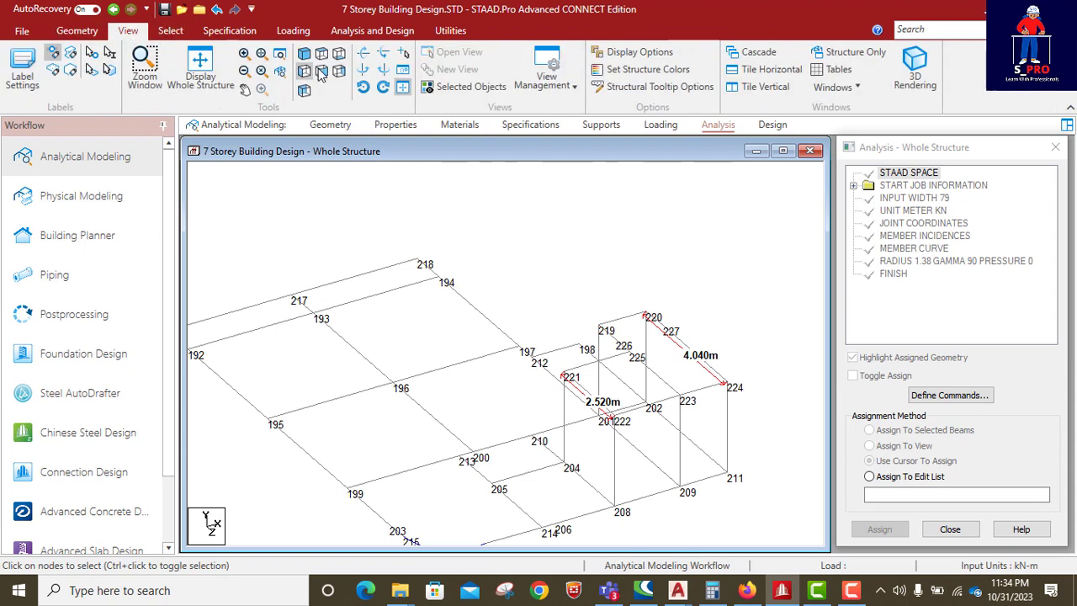
left_click(203, 76)
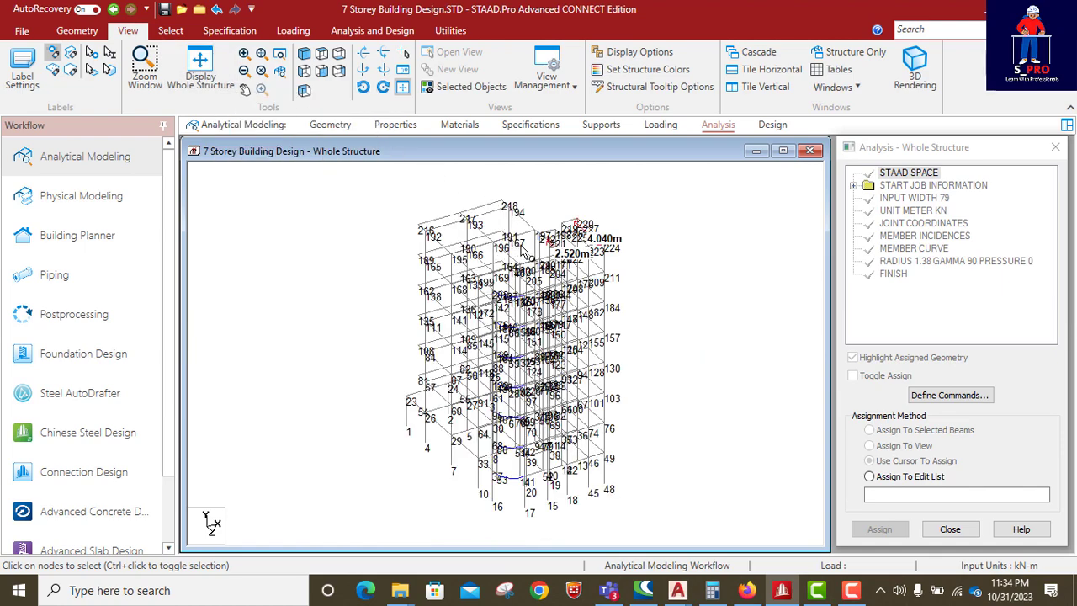
- Turn off the node number labels for the whole structure
scroll(523, 246, "up", 3)
right_click(673, 276)
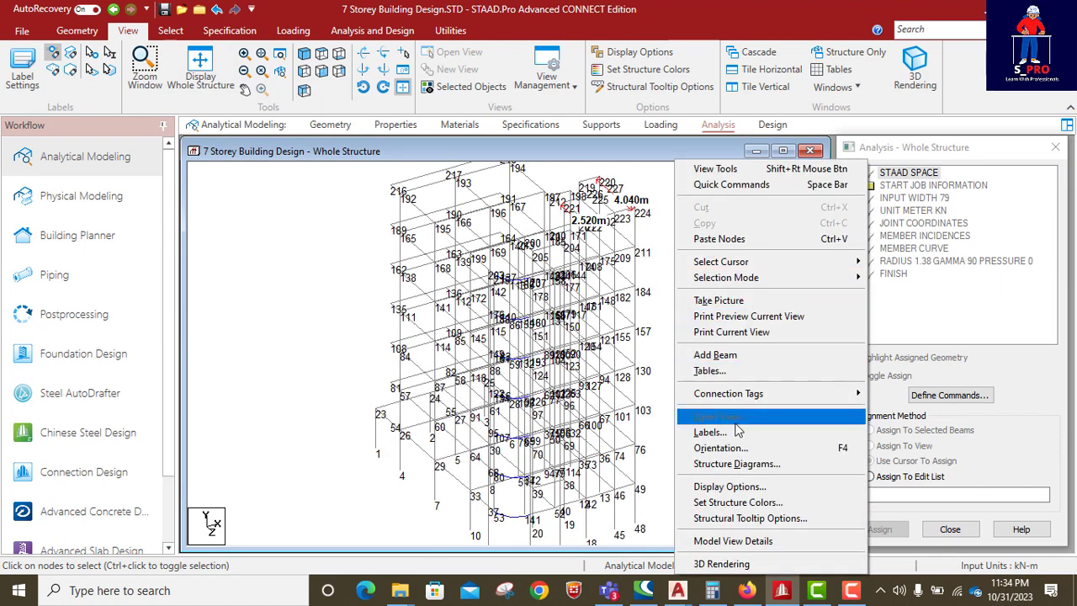
left_click(711, 432)
left_click(382, 140)
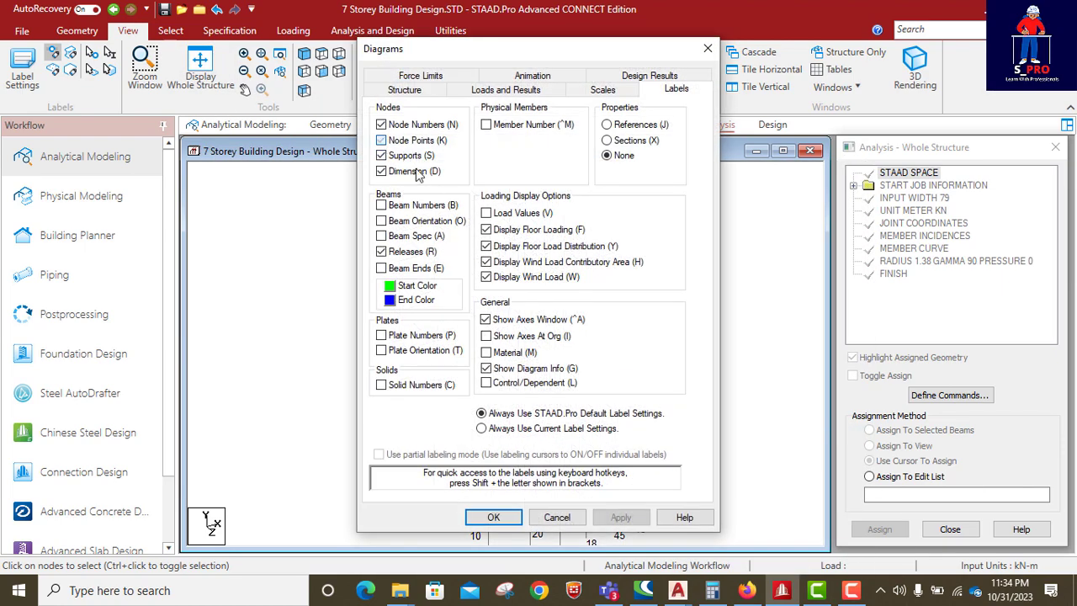
left_click(383, 139)
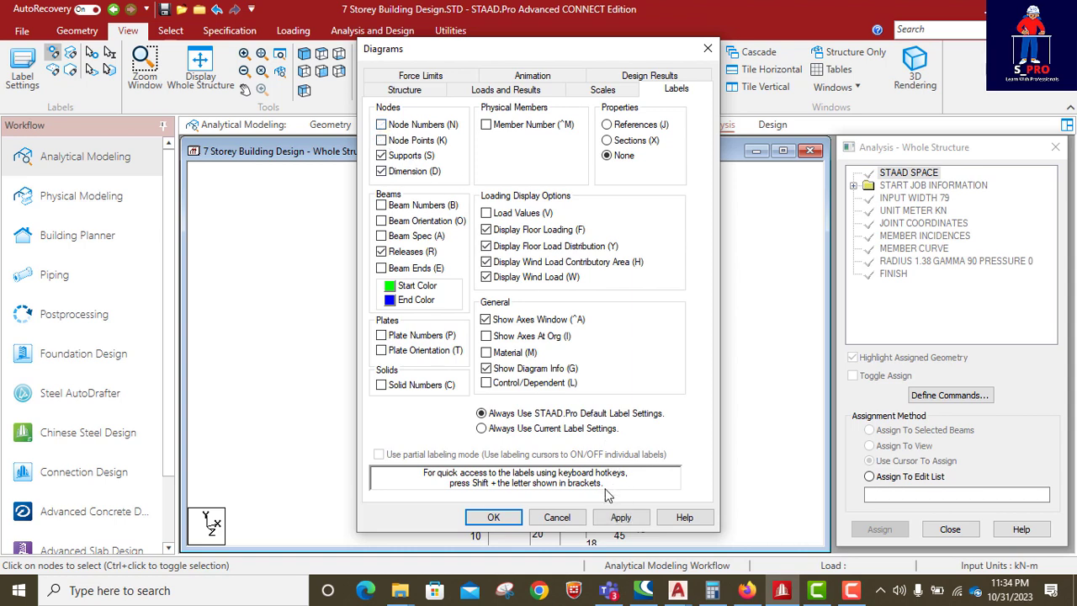
left_click(620, 516)
left_click(493, 517)
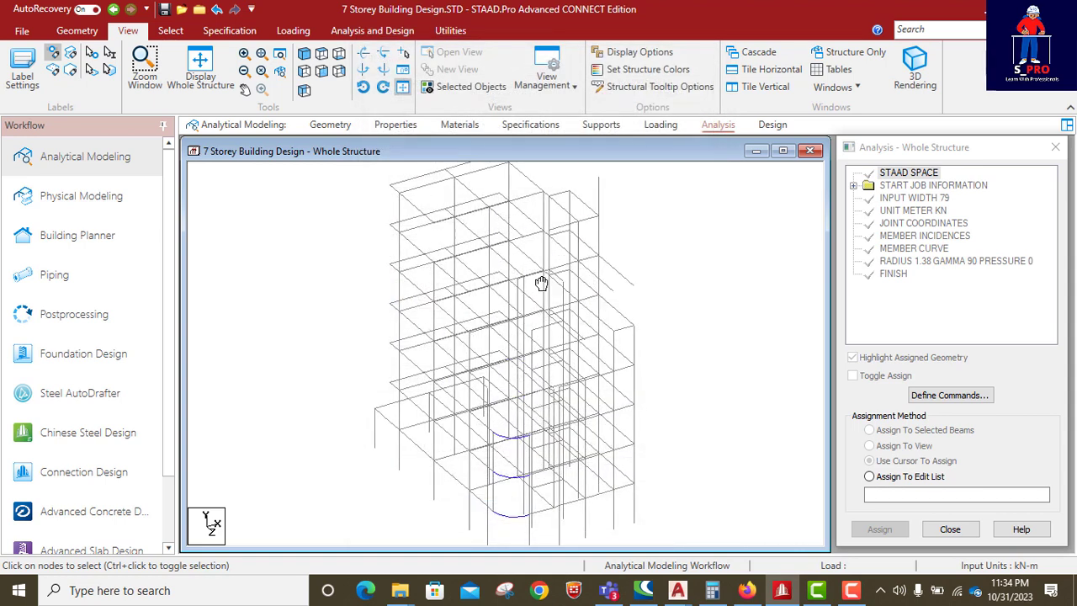
- Remove the two node-to-node dimensions displayed on the roof framing
left_click(449, 32)
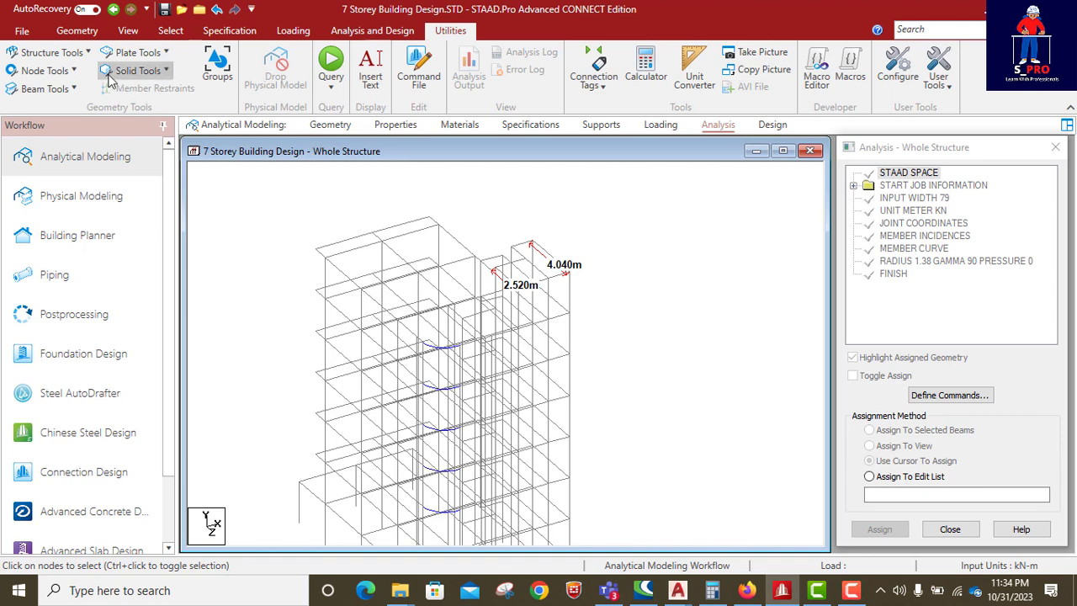
left_click(45, 70)
left_click(74, 179)
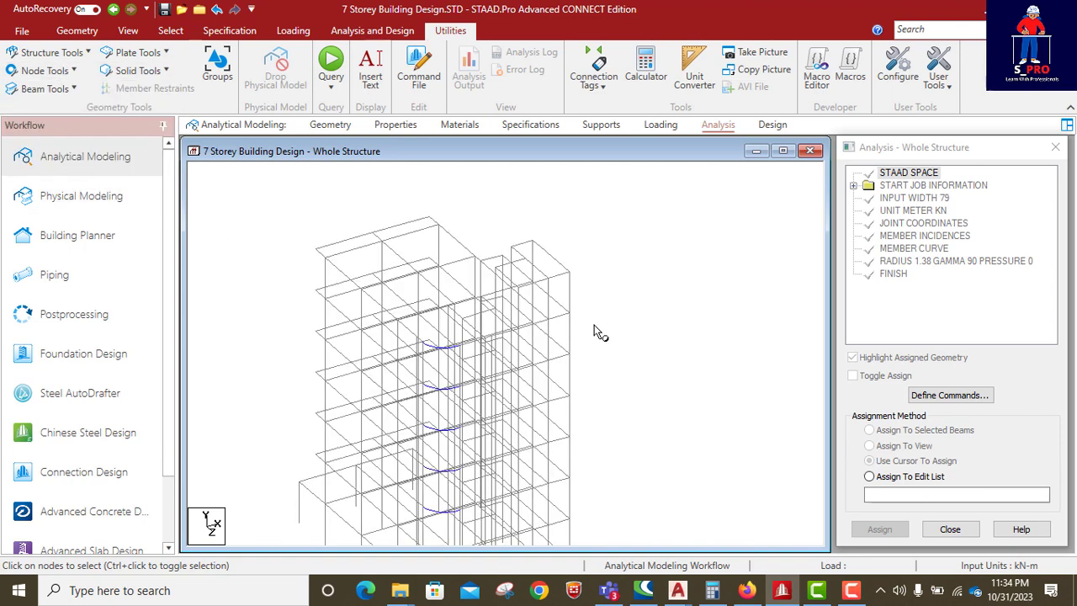
scroll(603, 266, "down", 5)
middle_click_drag(415, 352, 453, 286)
scroll(452, 286, "down", 1)
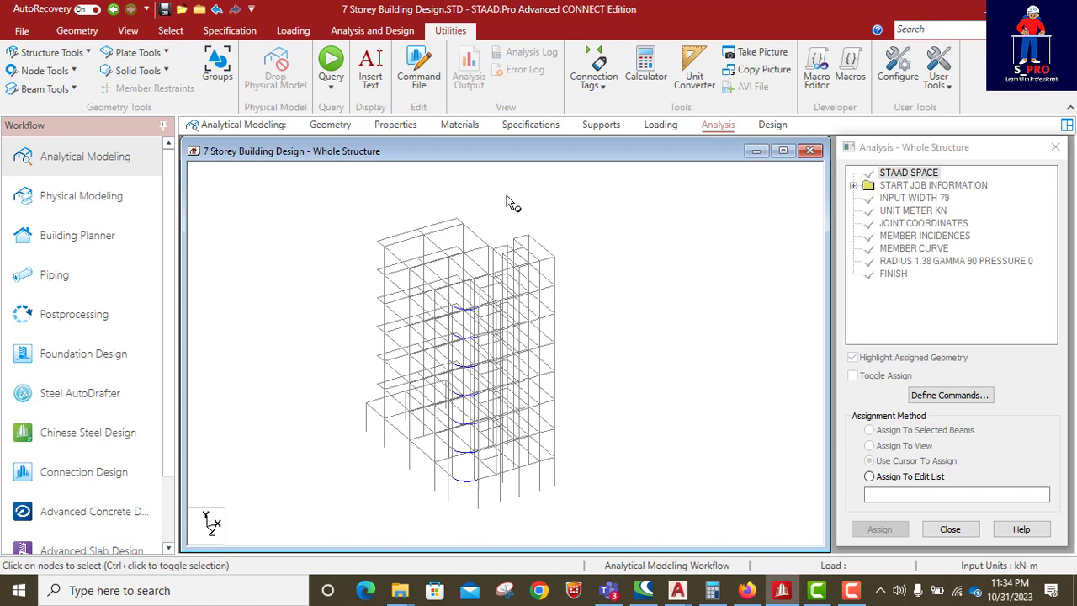
- Create a fixed support for the structure
left_click(599, 125)
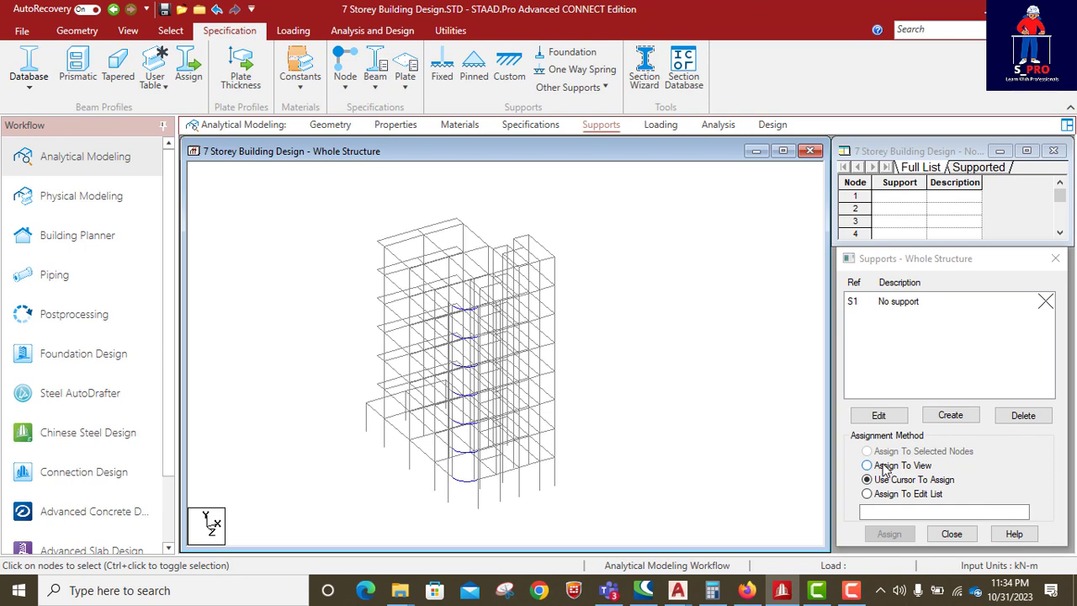
left_click(949, 415)
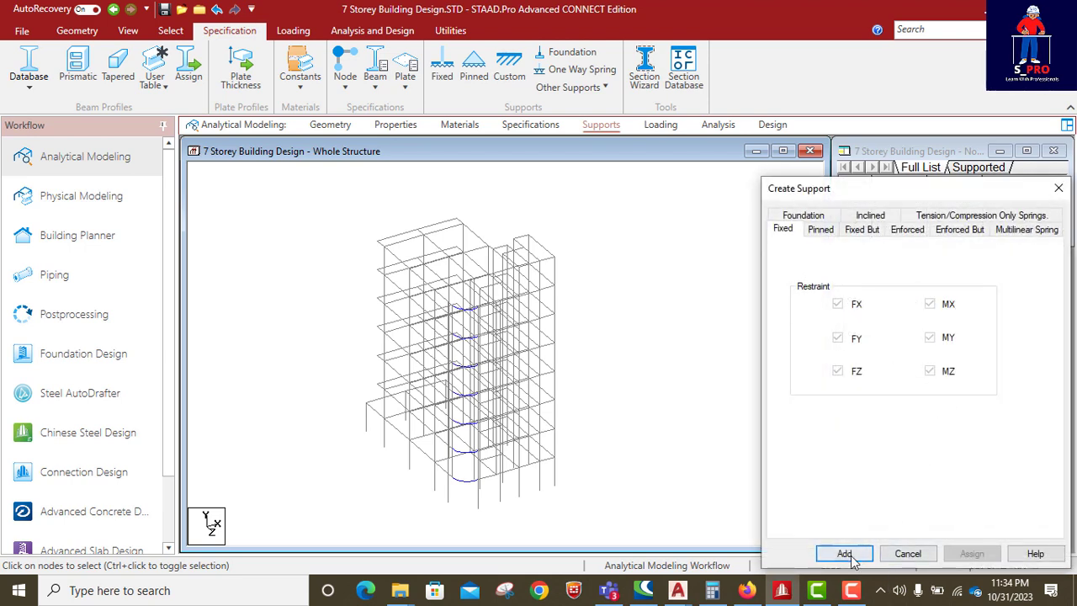
left_click(844, 554)
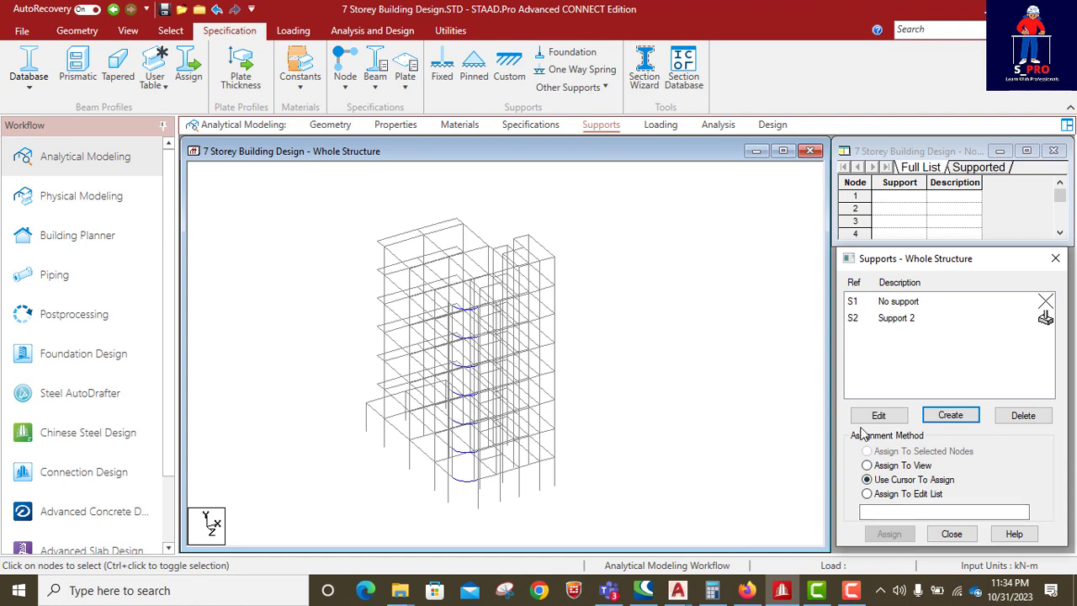
- Select all column base nodes together in the front view and assign the fixed support to the selected nodes
left_click(899, 321)
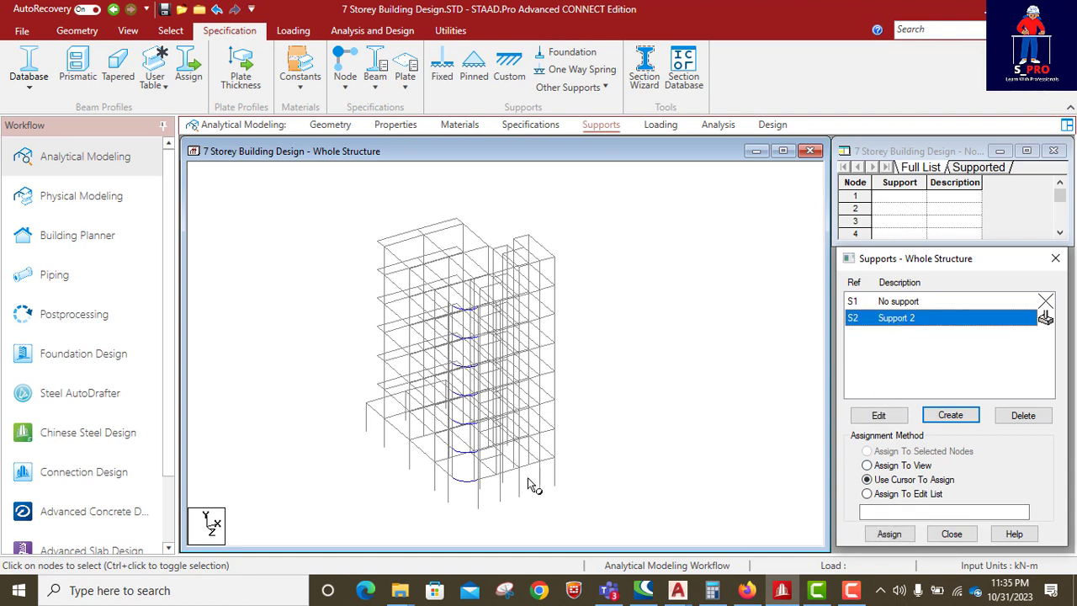
left_click(168, 32)
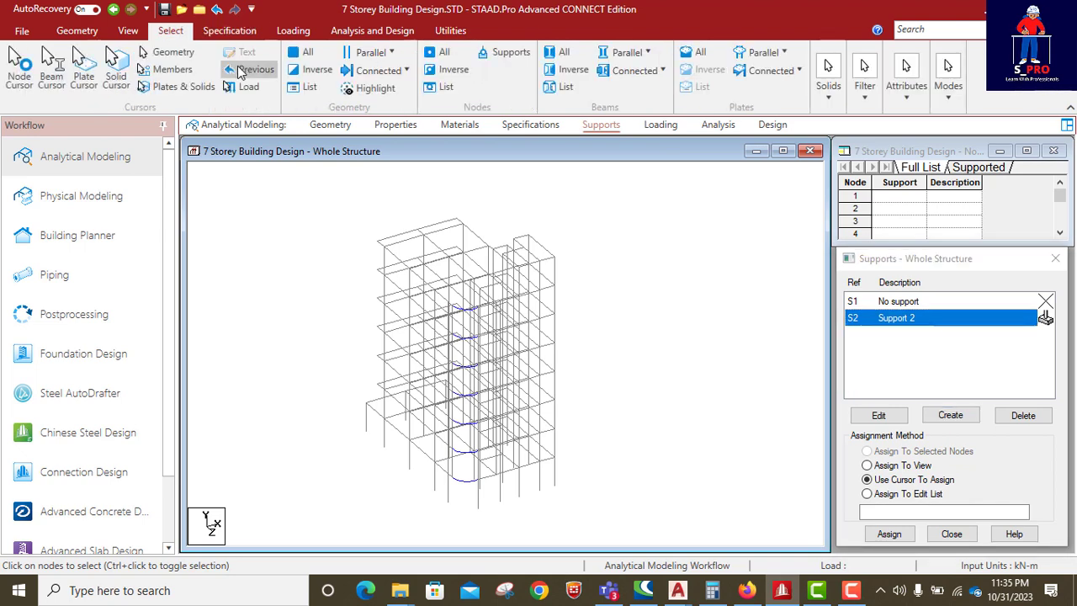
left_click(128, 31)
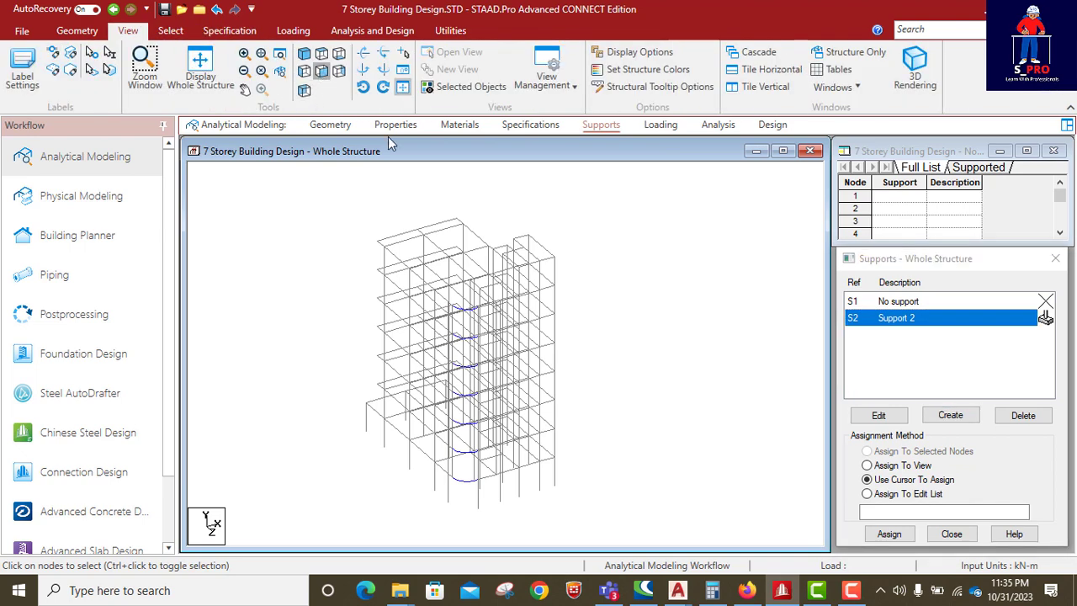
left_click(322, 70)
left_click_drag(541, 514, 383, 505)
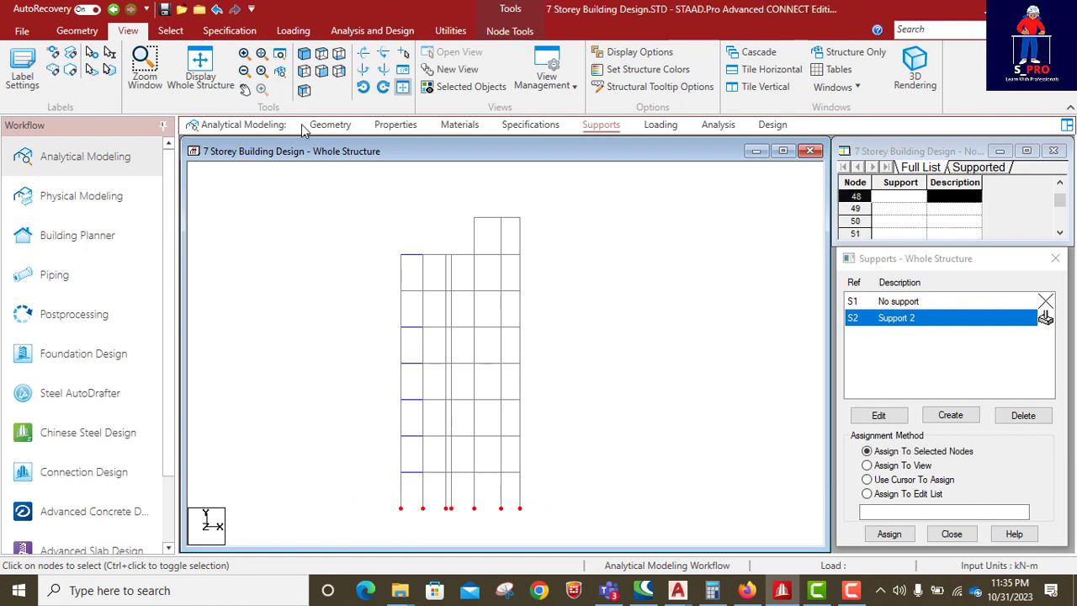
left_click(304, 55)
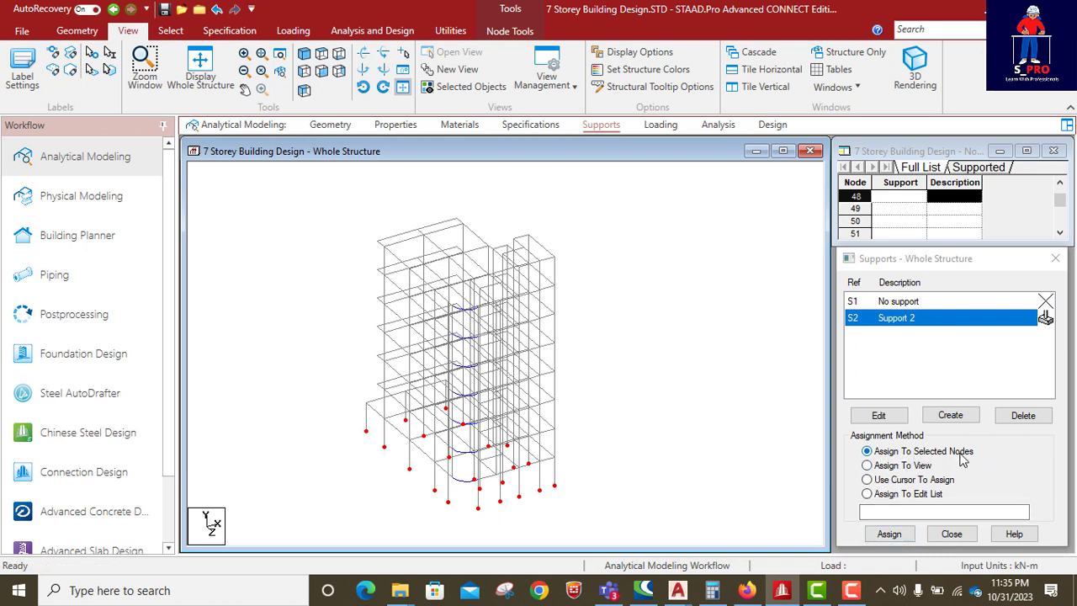
left_click(867, 466)
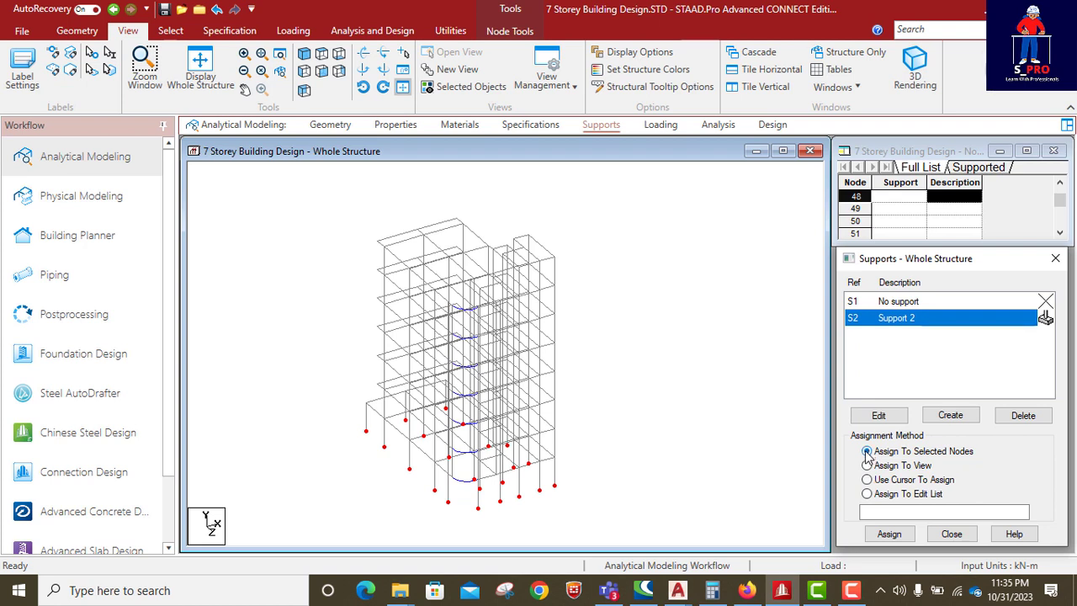
left_click(894, 535)
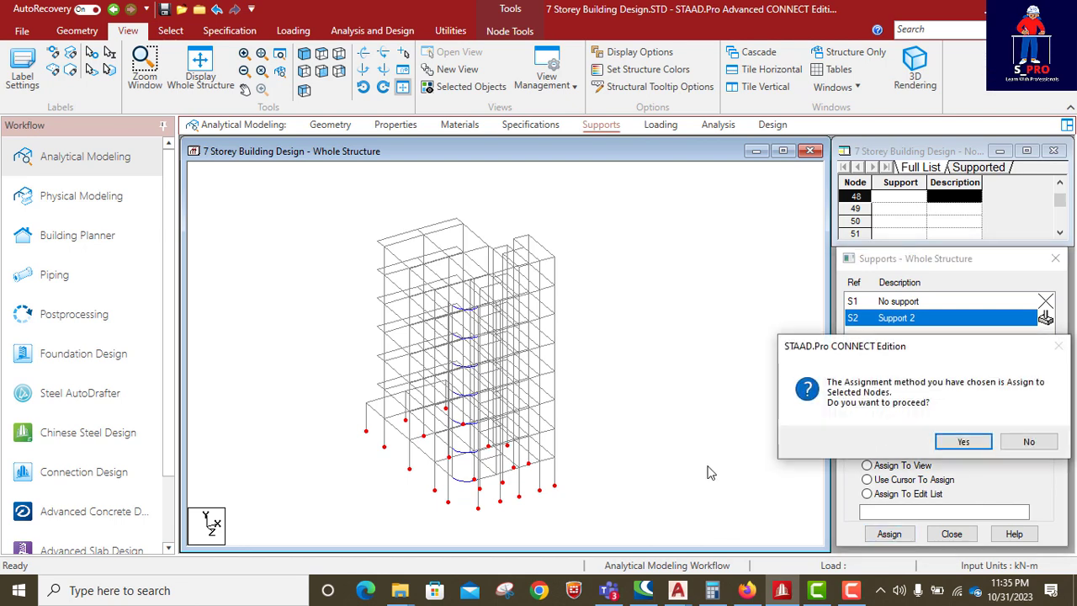
left_click(963, 442)
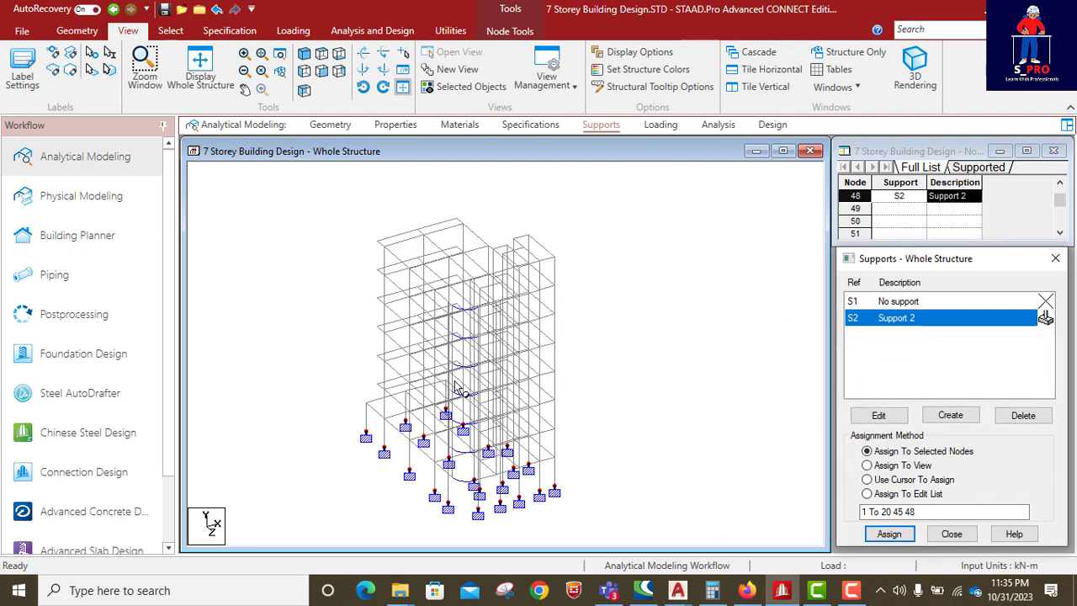
- Look over the assigned base supports, then switch to AutoCAD and examine the columns on the floor plans
scroll(462, 396, "up", 2)
scroll(463, 395, "down", 2)
middle_click_drag(507, 448, 446, 360)
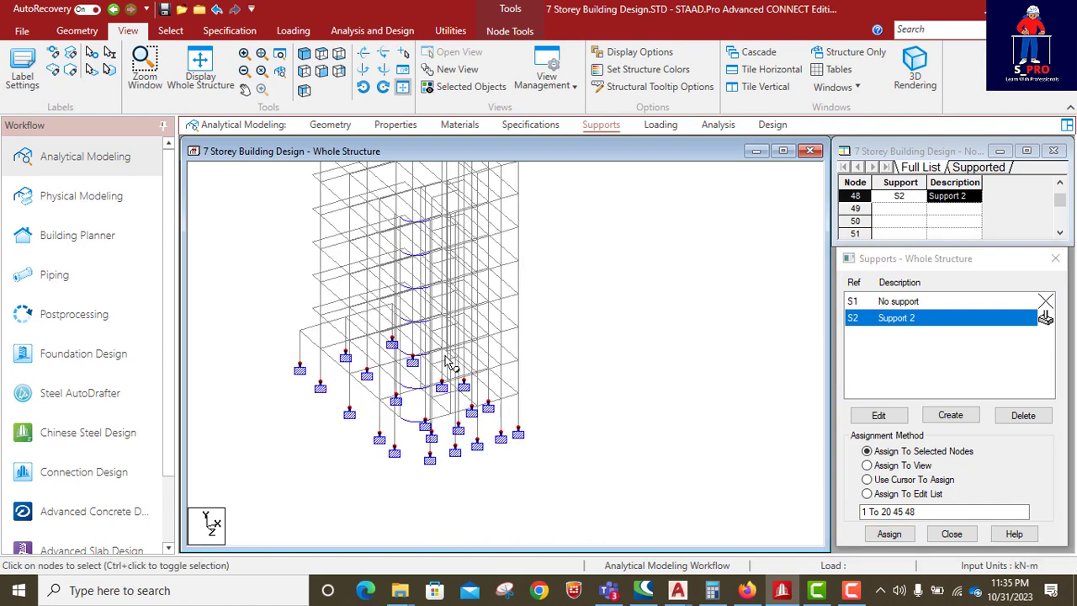
scroll(457, 366, "down", 5)
scroll(461, 374, "up", 2)
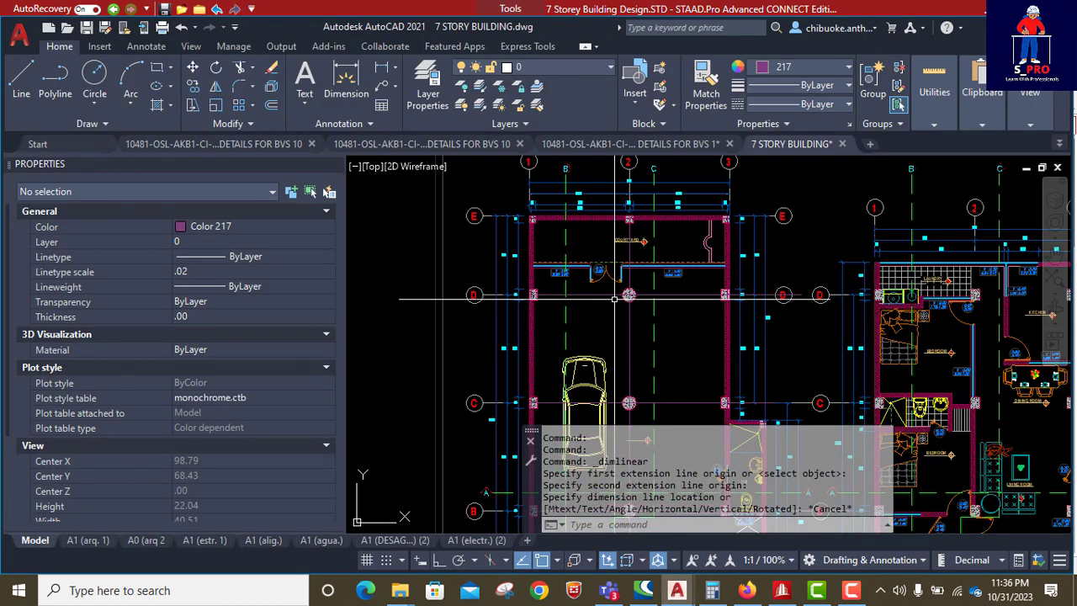
scroll(619, 360, "down", 4)
scroll(543, 343, "up", 2)
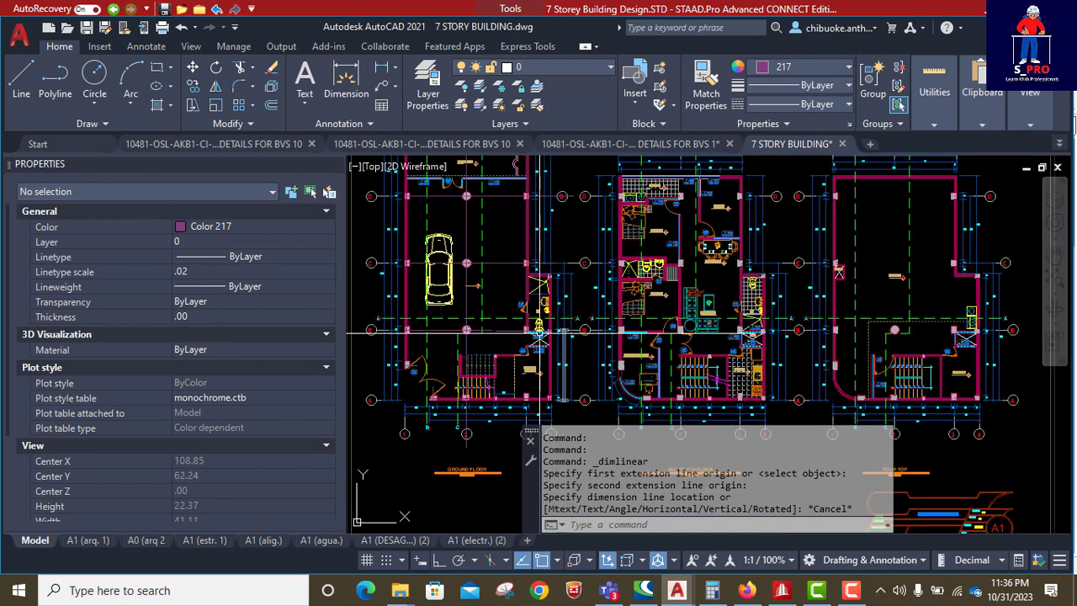
scroll(514, 286, "up", 2)
scroll(503, 261, "up", 2)
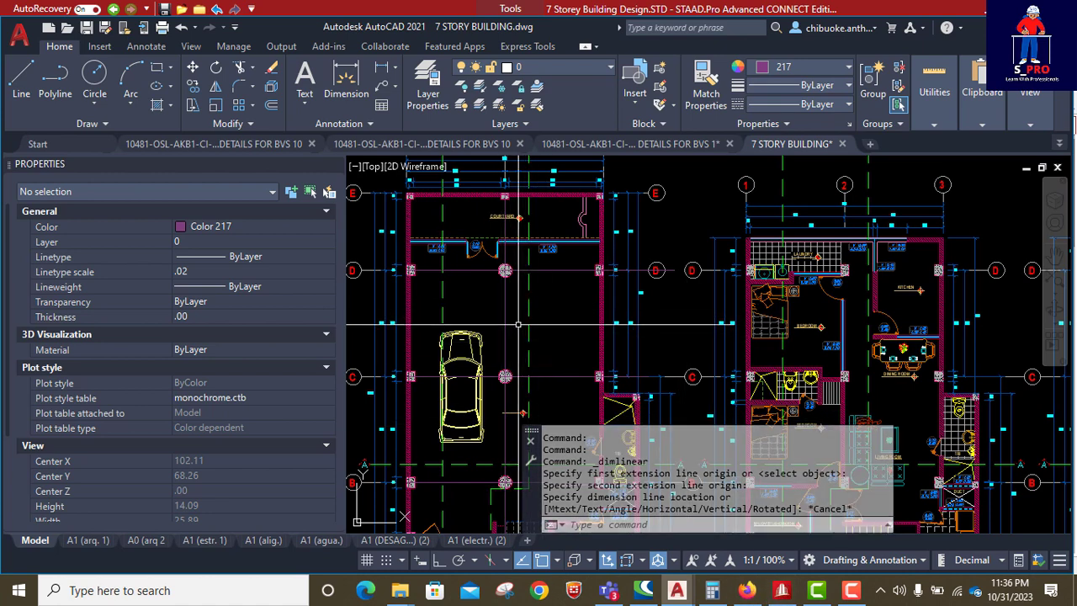
- Switch to STAAD.Pro and open the definition of a new section property
left_click(782, 590)
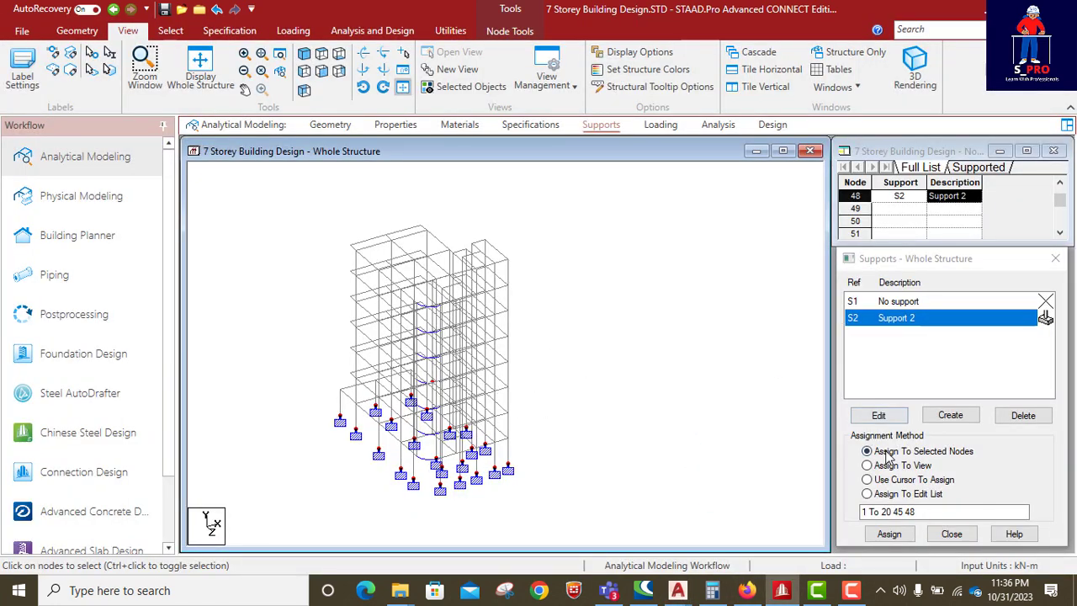
left_click(396, 125)
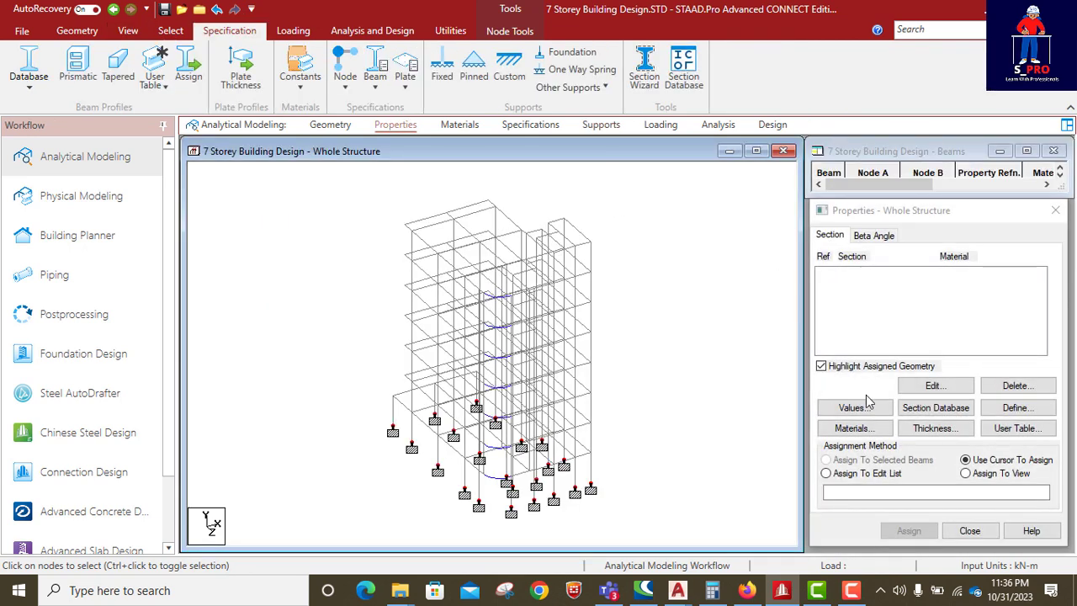
left_click(1014, 409)
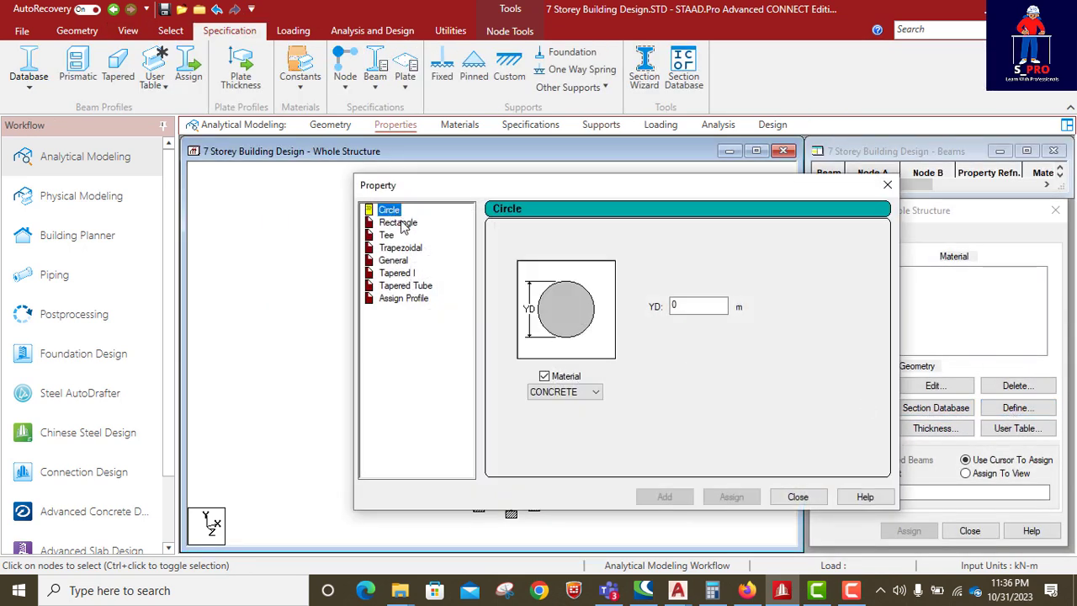
left_click(397, 223)
left_click(387, 236)
left_click(401, 247)
left_click(396, 273)
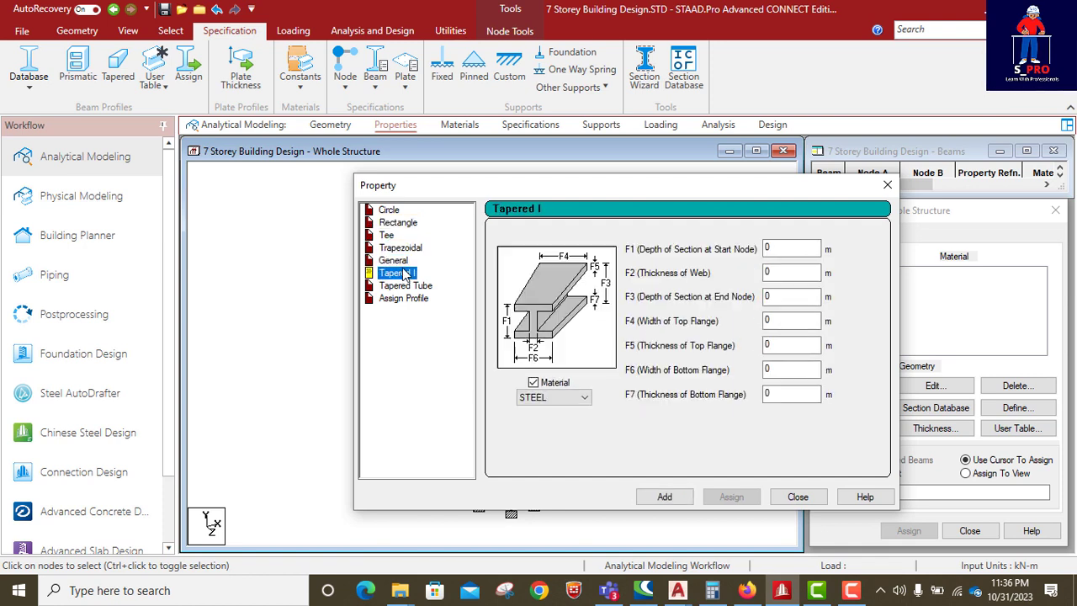
left_click(398, 223)
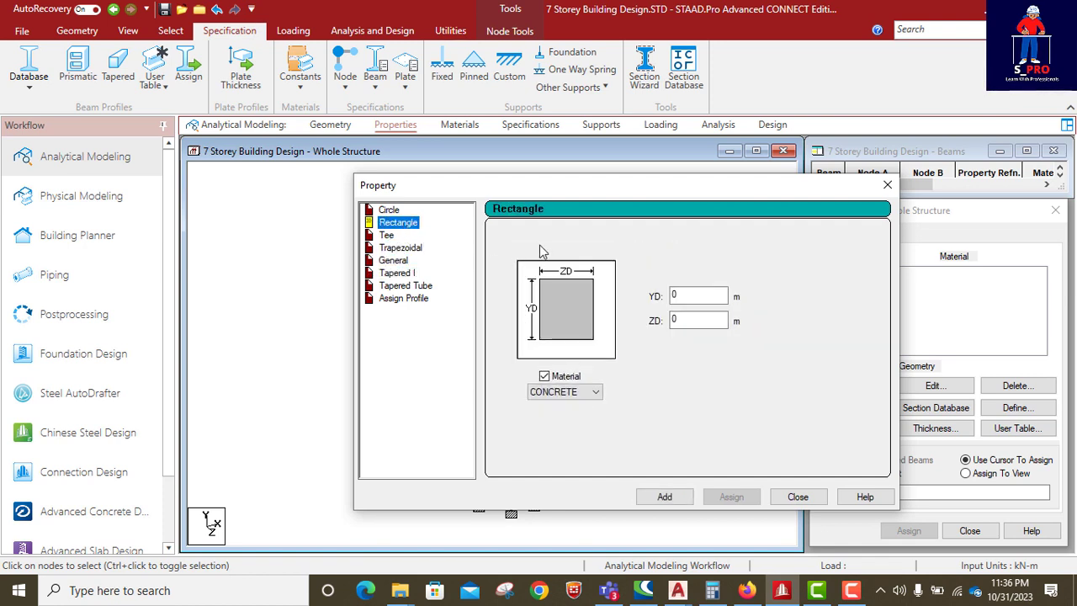
left_click(698, 296)
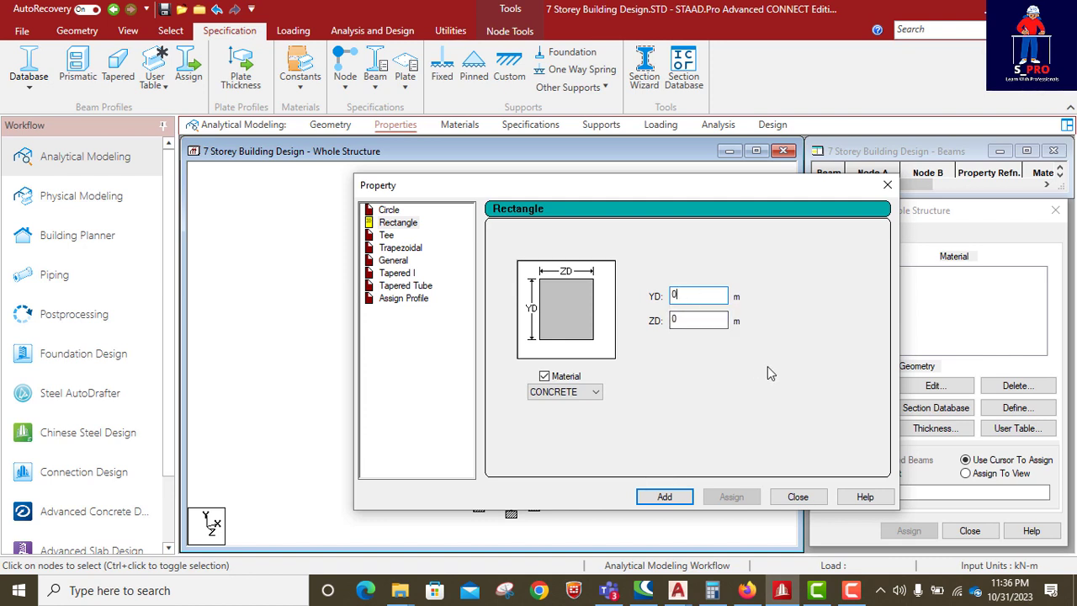
type(".5")
- Define a circular concrete section with a YD of 0.5 m and add it to the section list
left_click(396, 210)
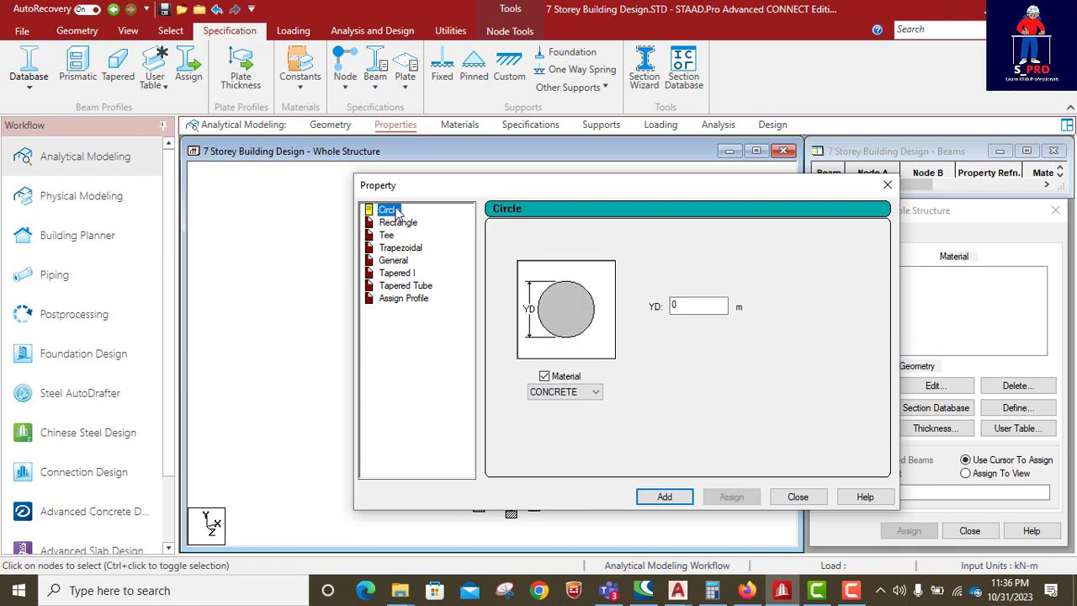
left_click(694, 308)
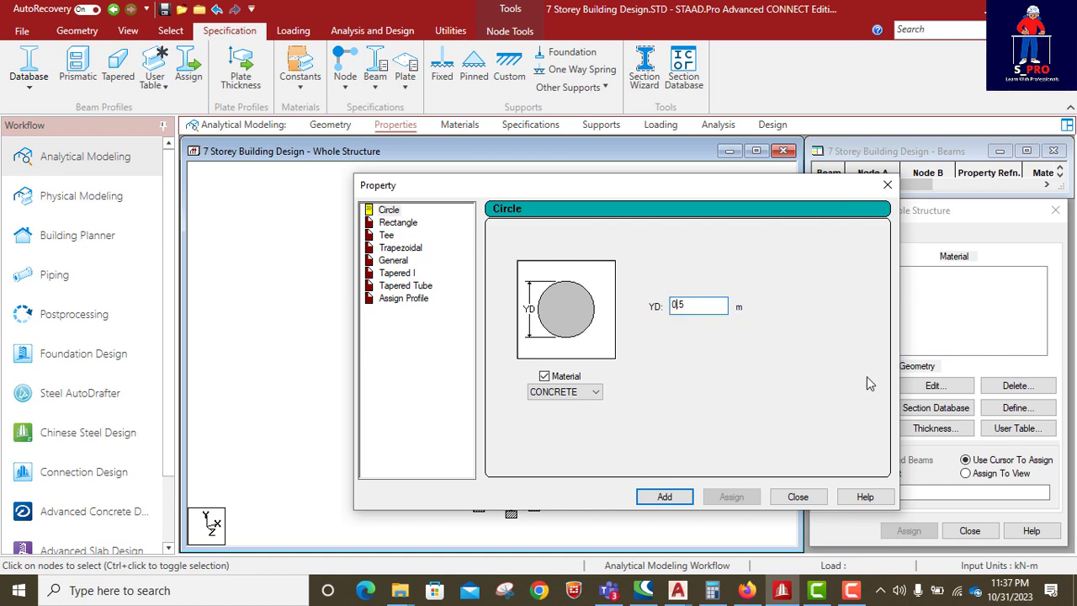
left_click(667, 497)
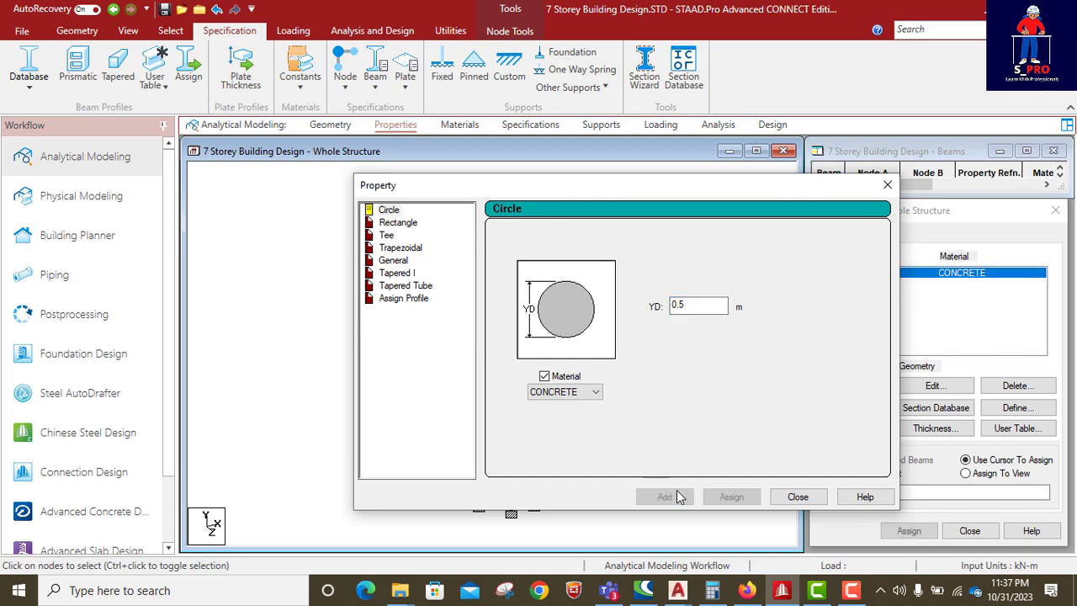
left_click(798, 496)
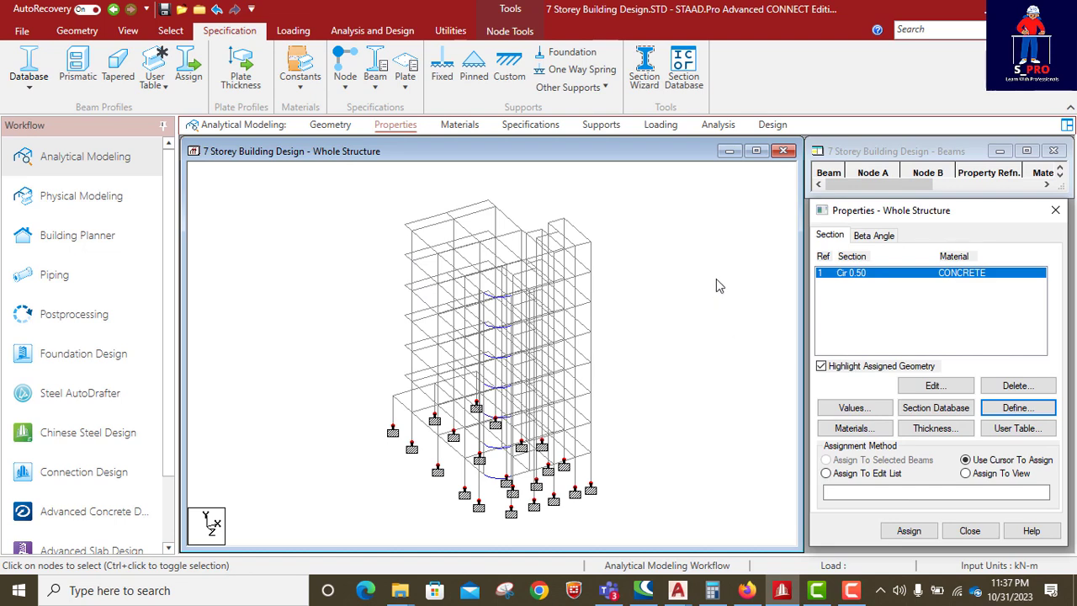
scroll(604, 240, "down", 1)
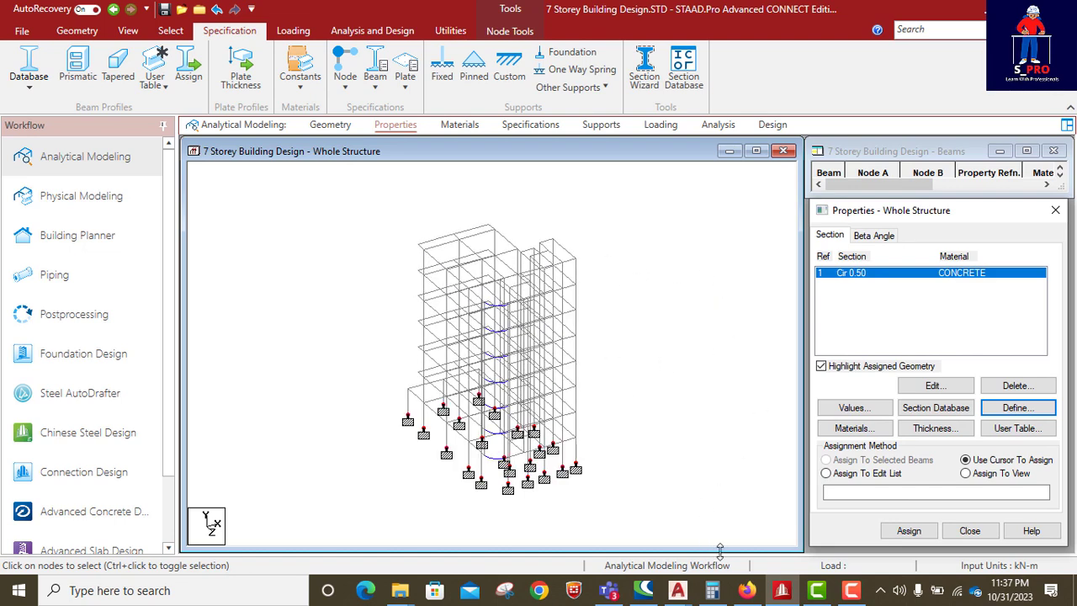
- Switch to the 7 STORY BUILDING.dwg drawing in AutoCAD and examine the ground floor in the front elevation and Section C-C
mouse_move(676, 590)
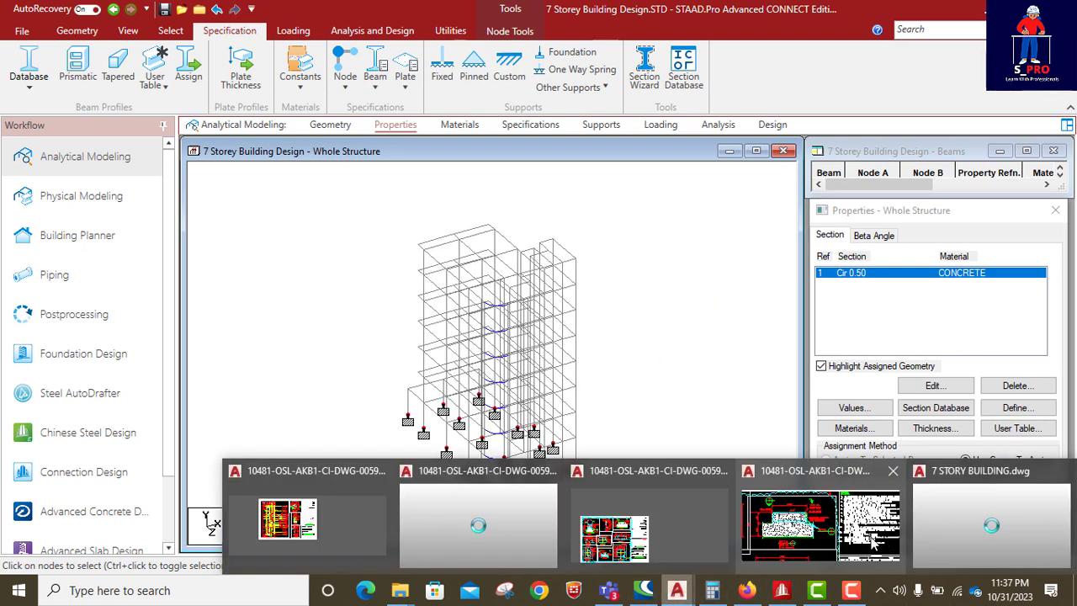
left_click(1010, 517)
scroll(711, 319, "down", 4)
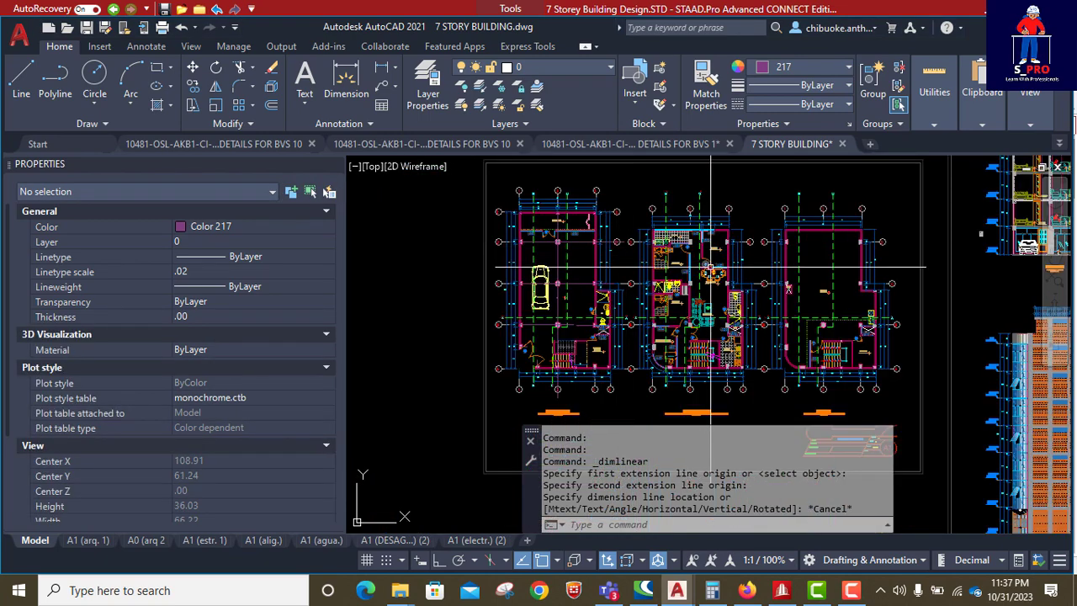
scroll(587, 323, "down", 5)
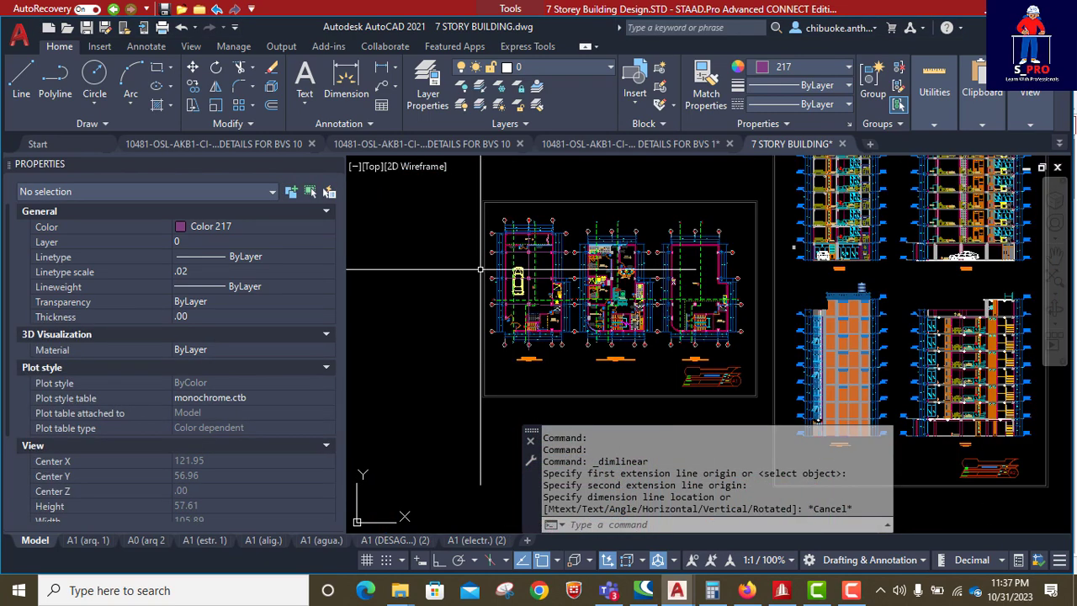
scroll(792, 356, "up", 5)
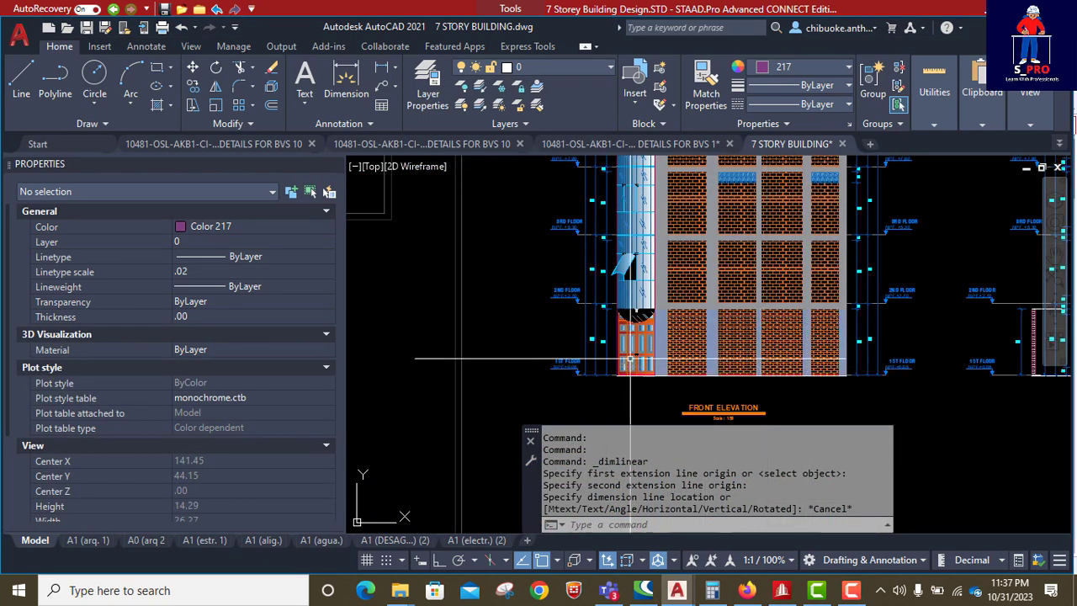
scroll(842, 358, "down", 2)
scroll(880, 356, "up", 6)
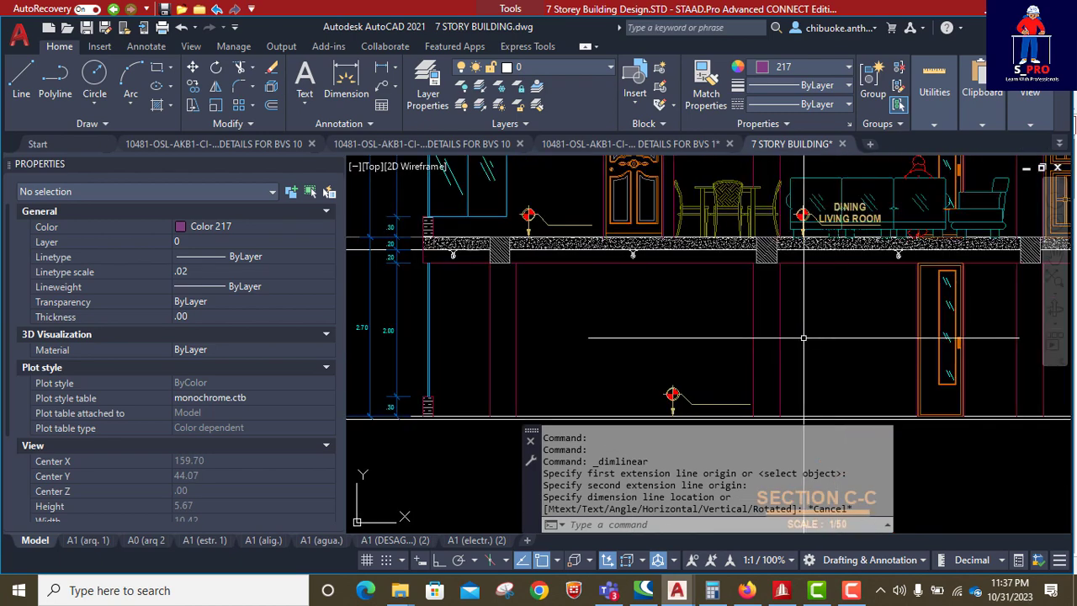
scroll(761, 340, "down", 2)
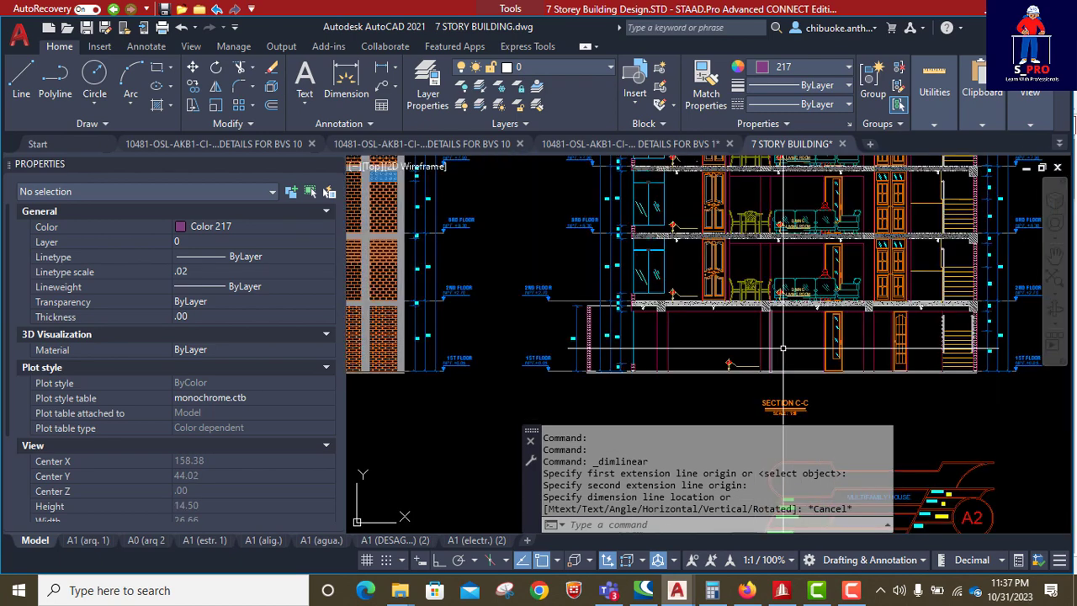
- Examine the ground-floor columns in Section A-A and around the car park in Section B-B
scroll(771, 344, "down", 4)
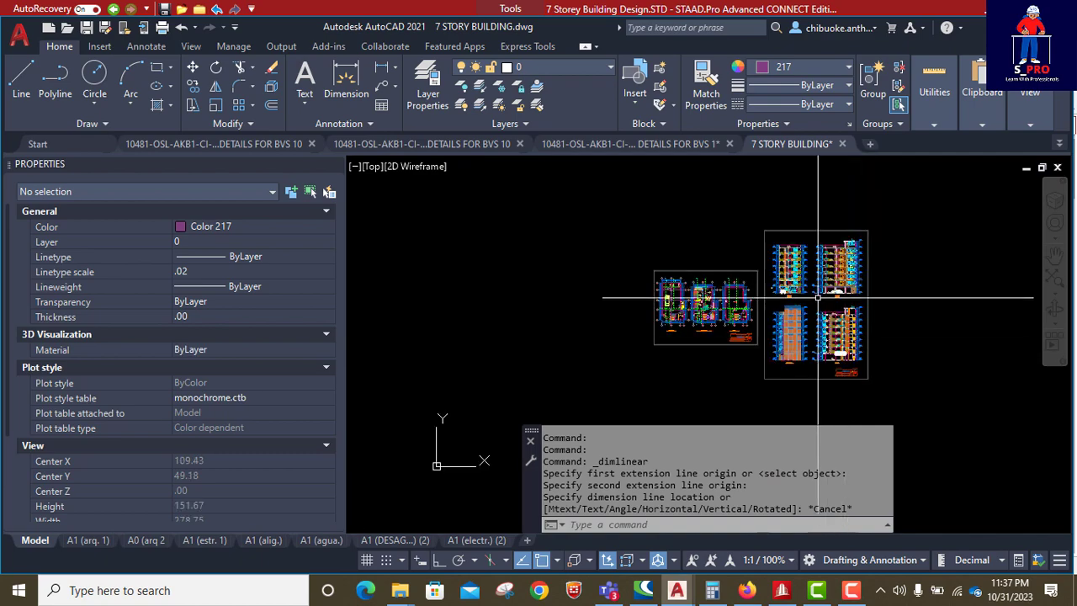
scroll(771, 329, "up", 4)
scroll(771, 323, "up", 4)
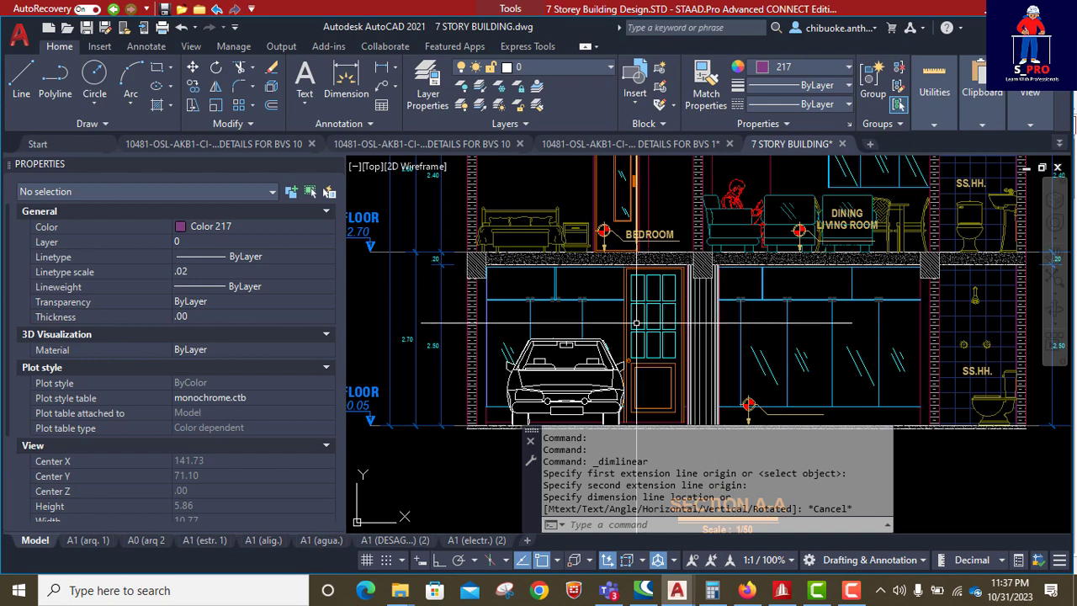
scroll(637, 323, "down", 8)
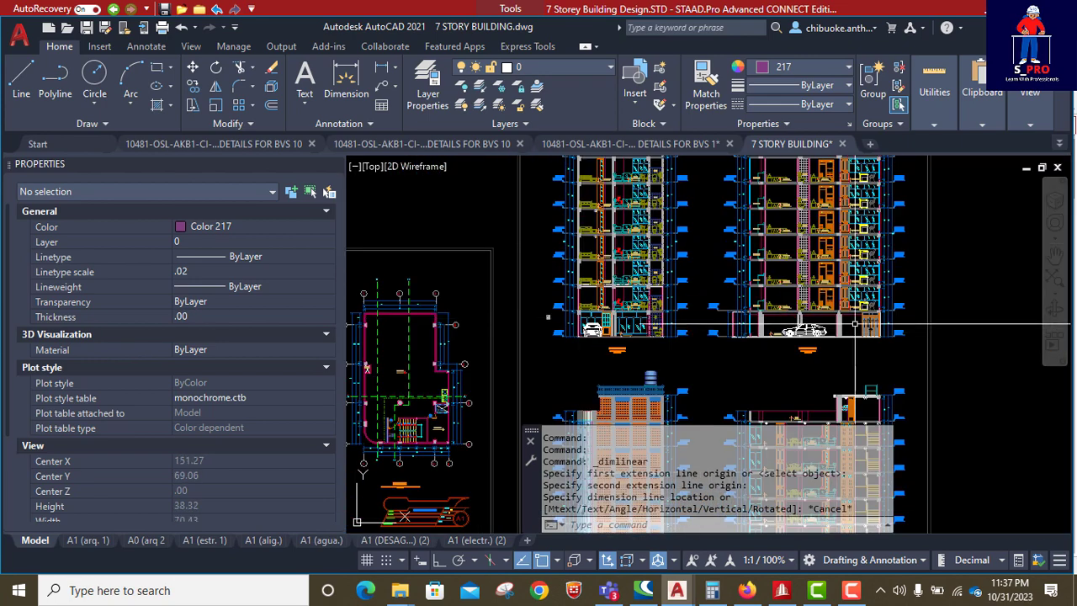
scroll(855, 324, "up", 8)
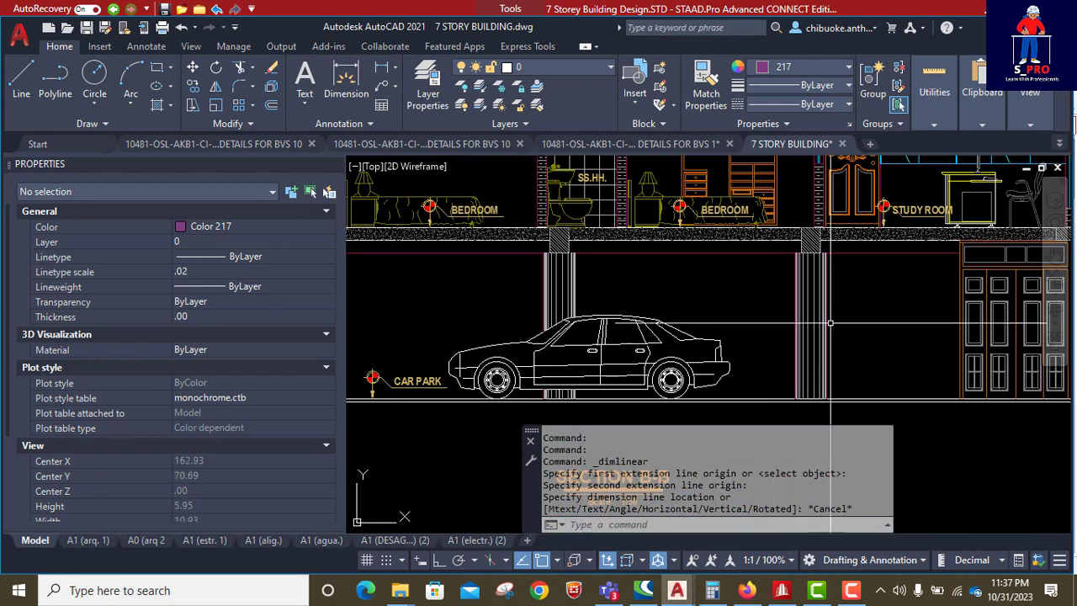
scroll(840, 361, "down", 2)
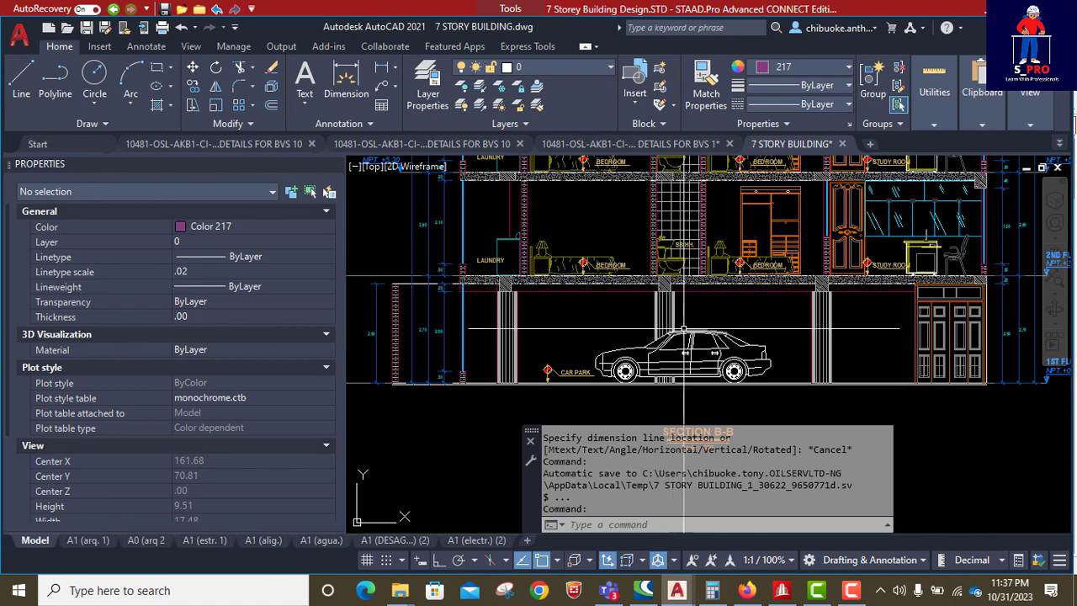
scroll(683, 332, "down", 2)
scroll(786, 303, "down", 9)
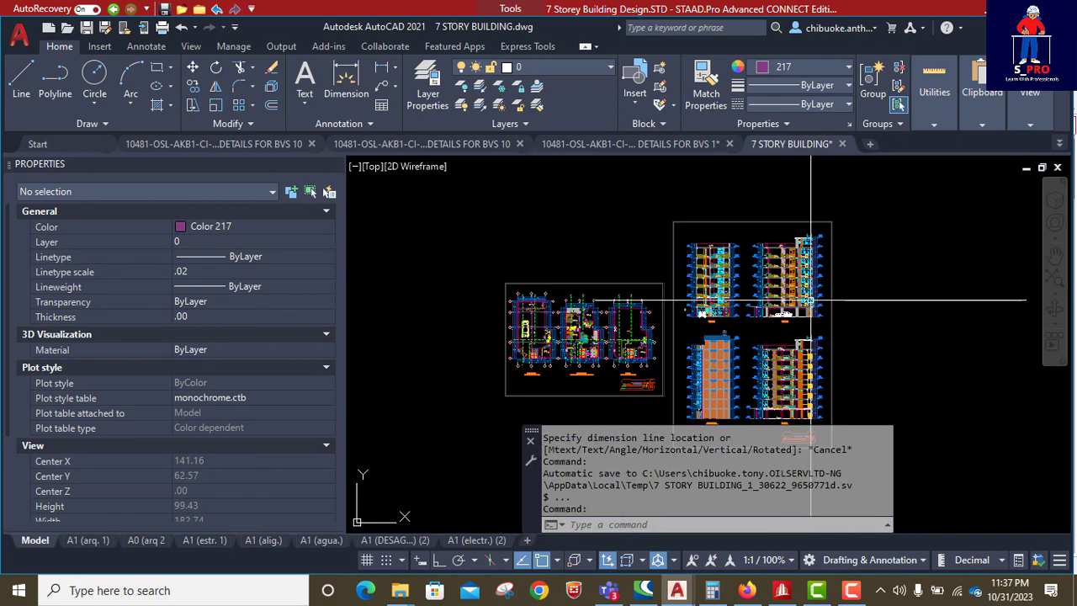
- Compare the column shapes and positions on the ground-floor plan with those on the typical floor plan
scroll(609, 302, "up", 7)
scroll(572, 308, "up", 3)
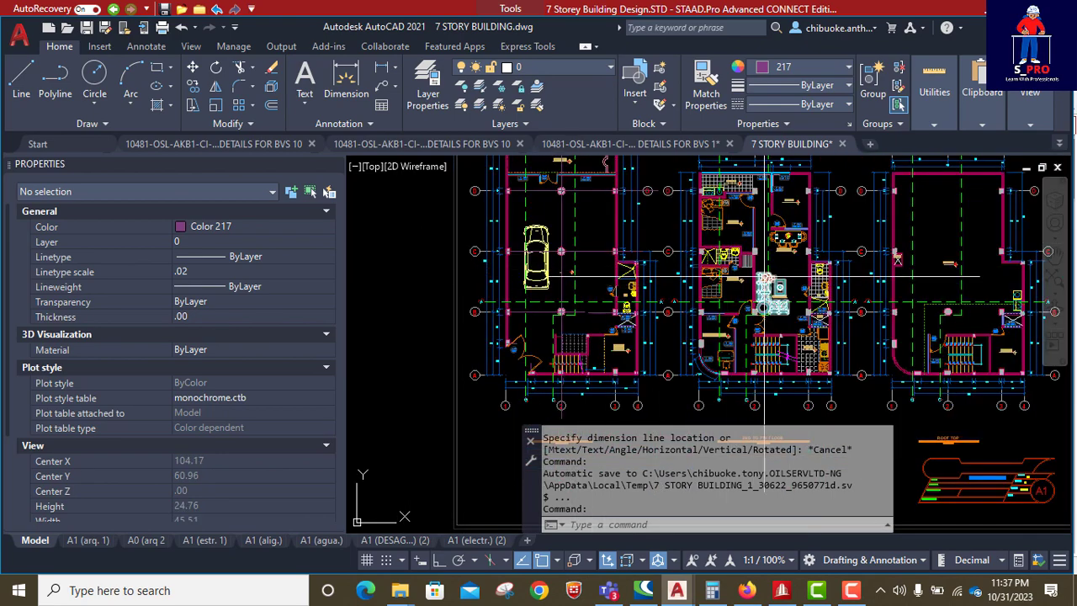
scroll(737, 253, "up", 6)
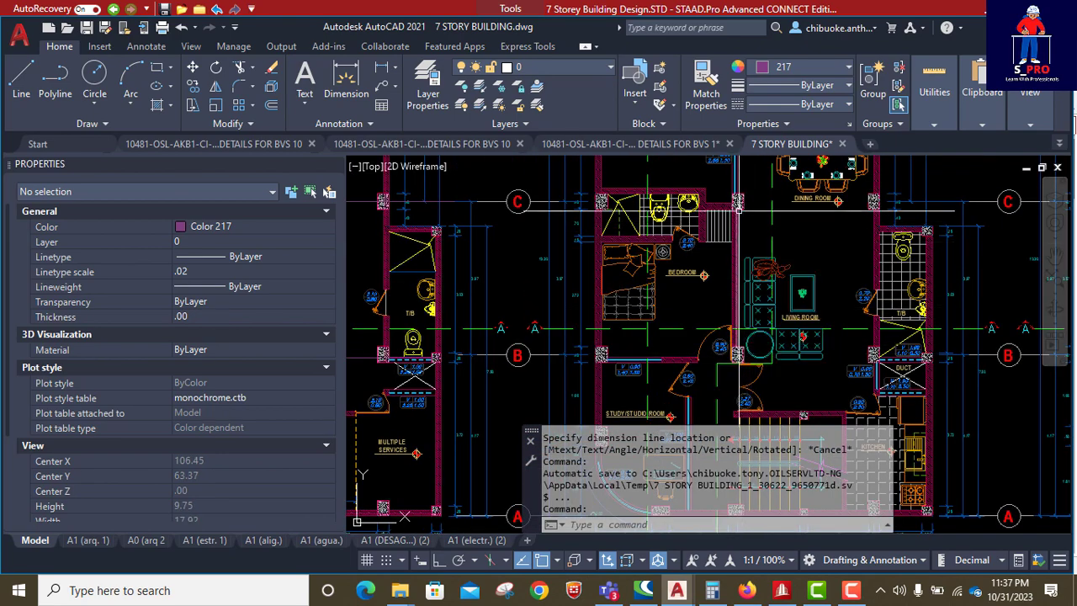
scroll(745, 362, "down", 2)
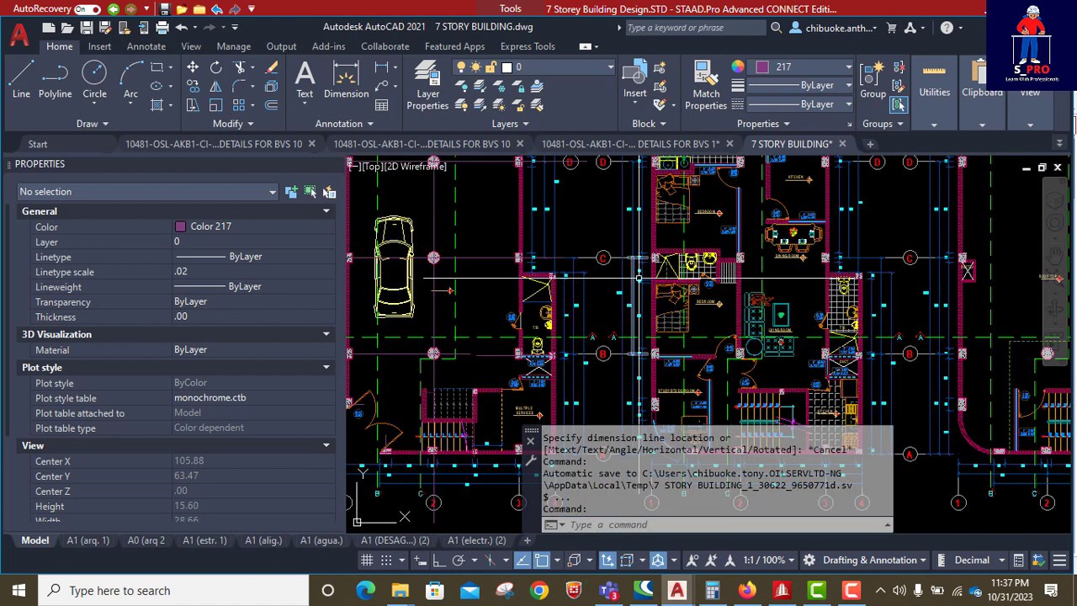
mouse_move(743, 591)
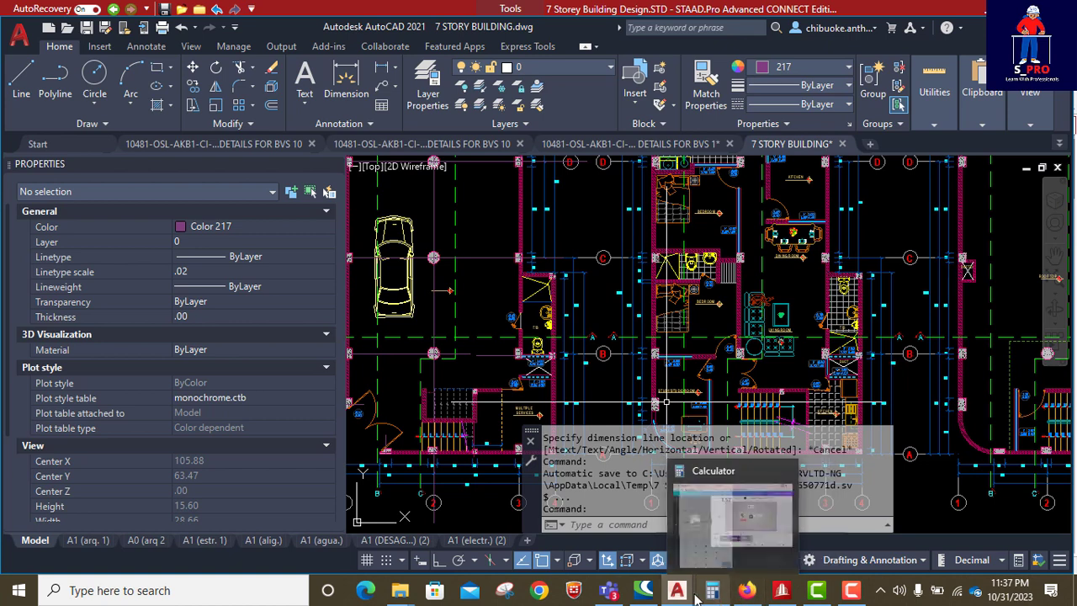
mouse_move(688, 593)
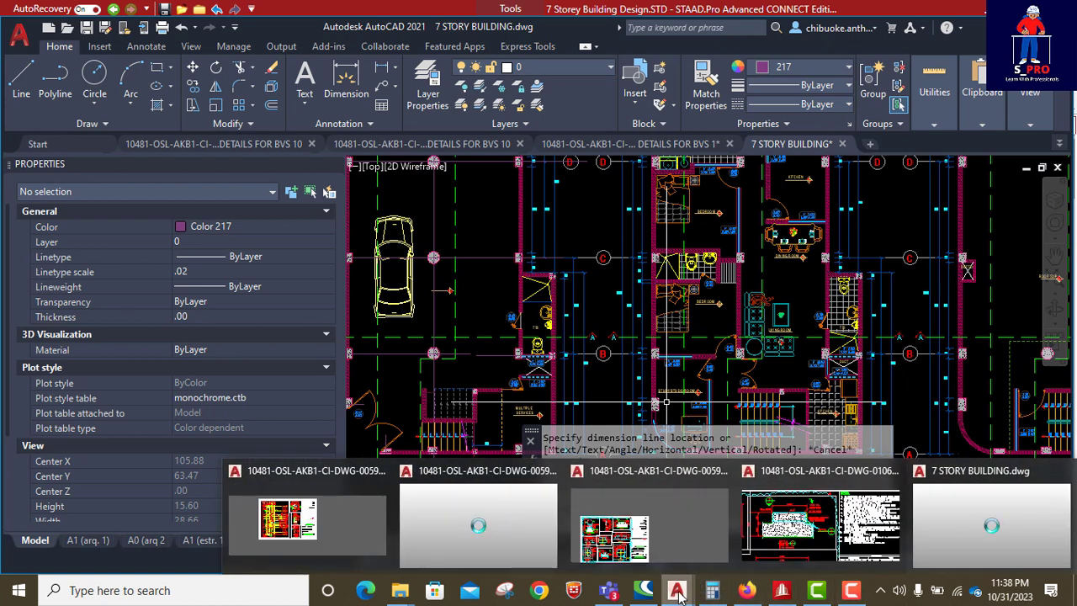
left_click(1015, 526)
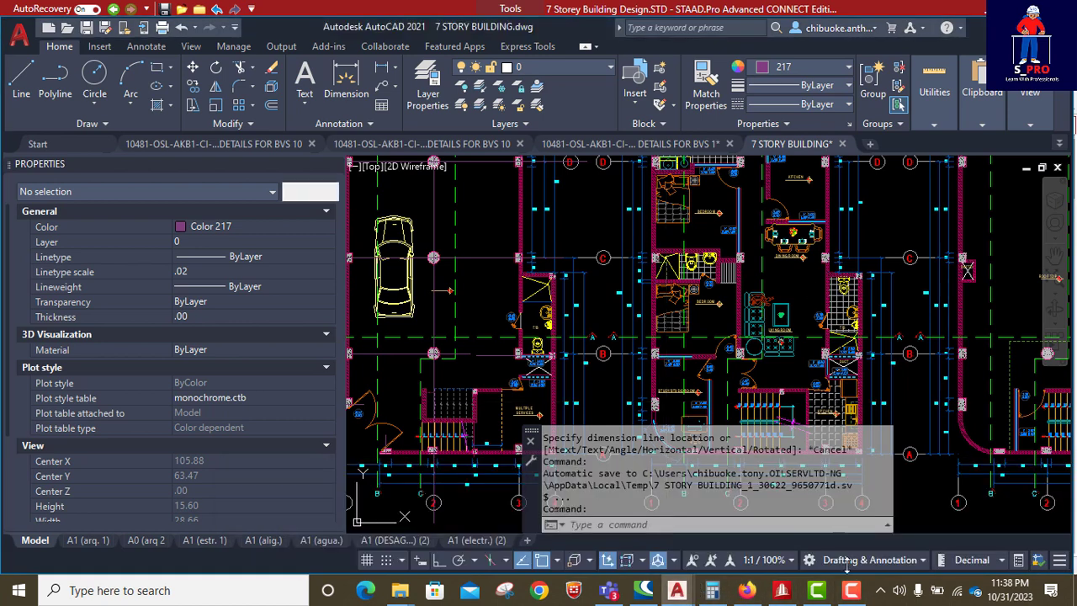
- Switch to STAAD.Pro, select all ground-floor columns in the front view, and display only them in the isometric view
left_click(782, 590)
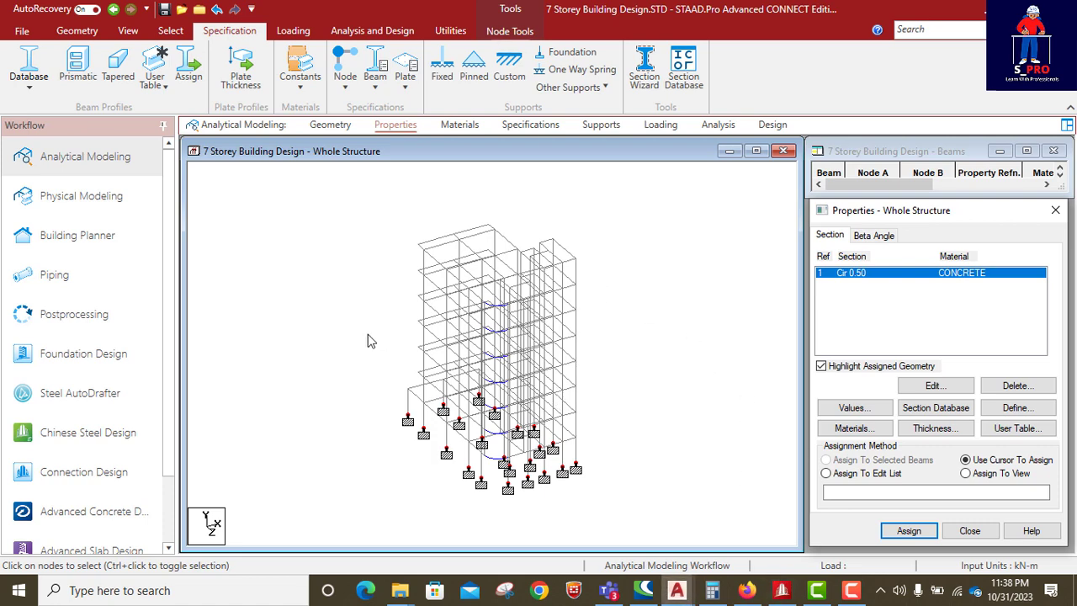
scroll(350, 327, "down", 1)
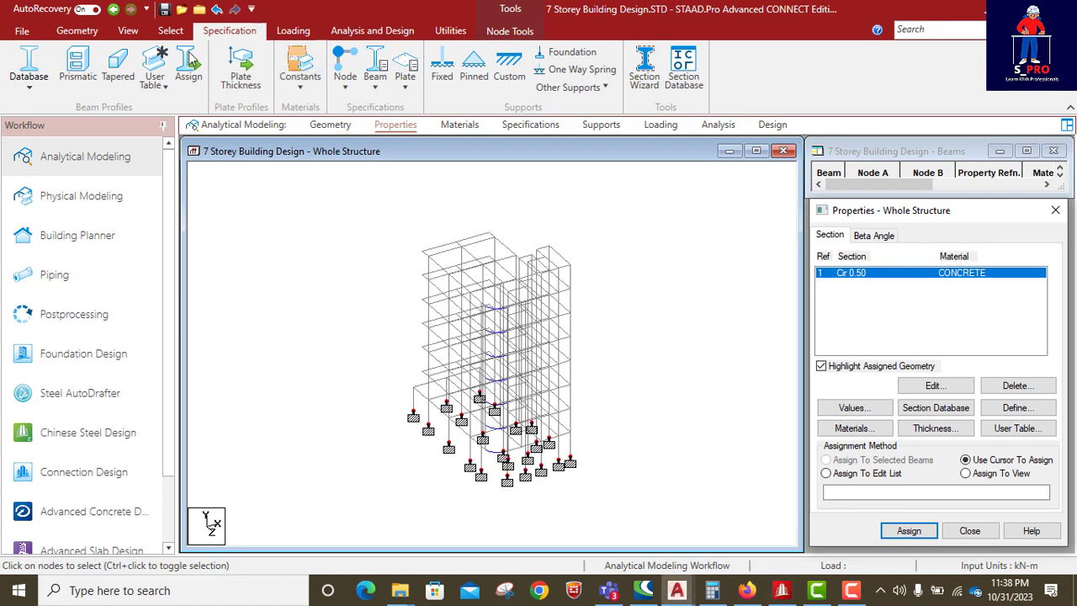
left_click(129, 31)
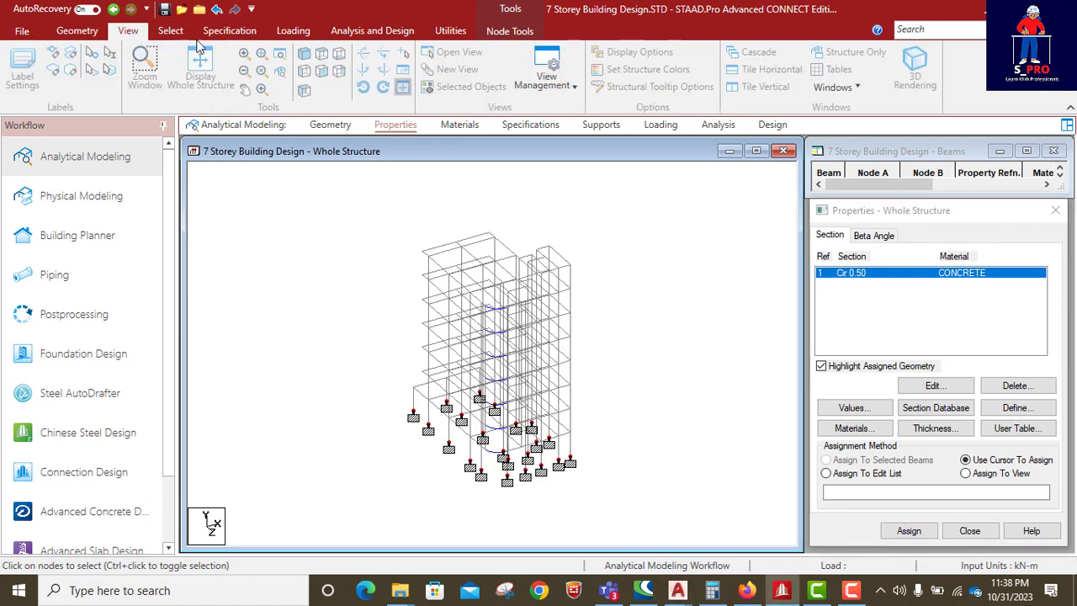
left_click(320, 74)
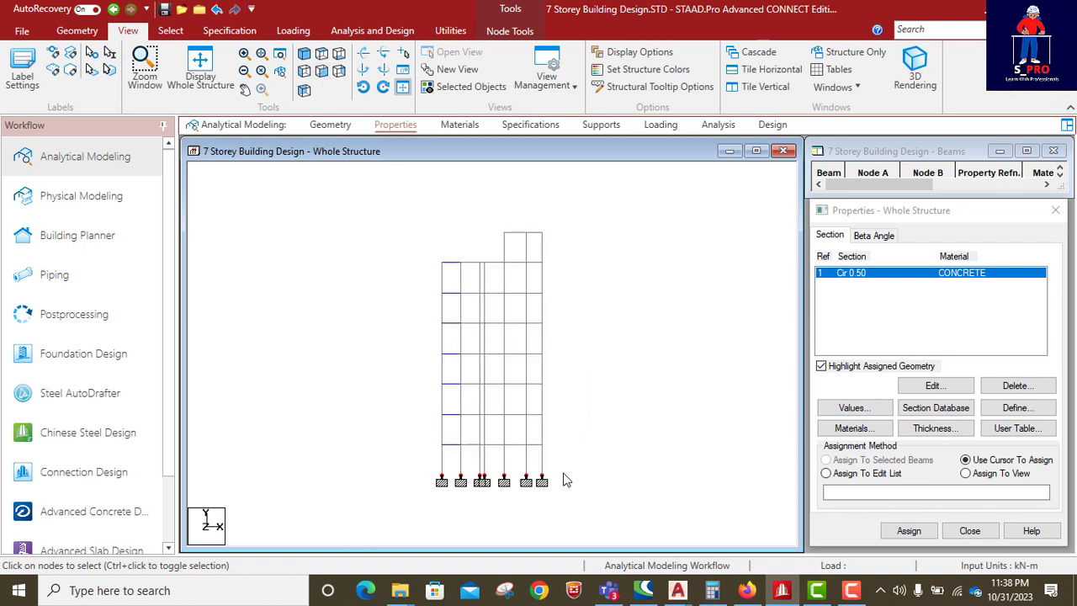
left_click(510, 457)
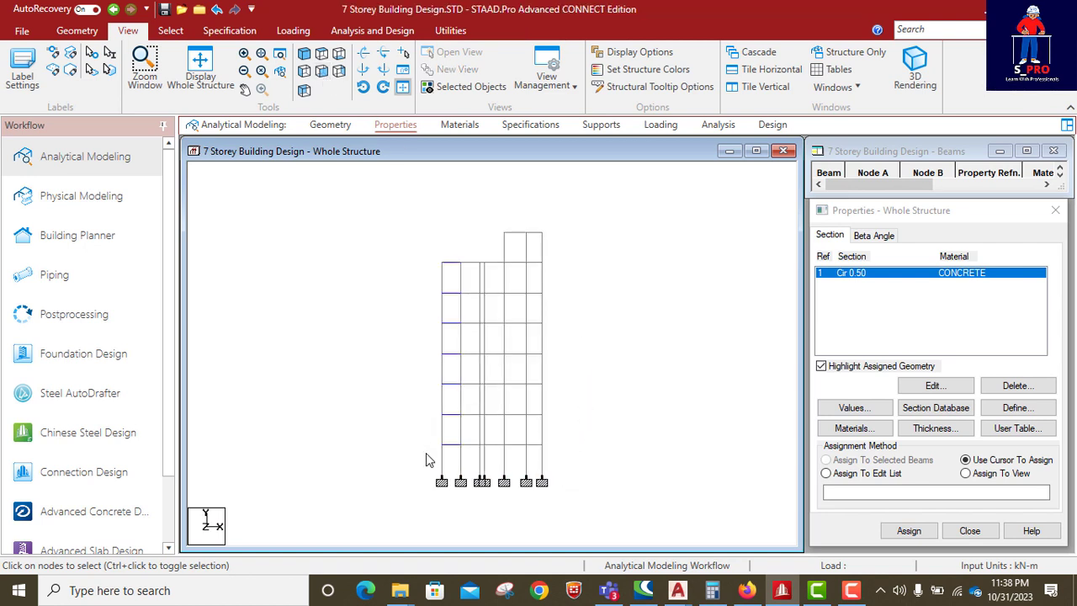
left_click_drag(470, 454, 409, 448)
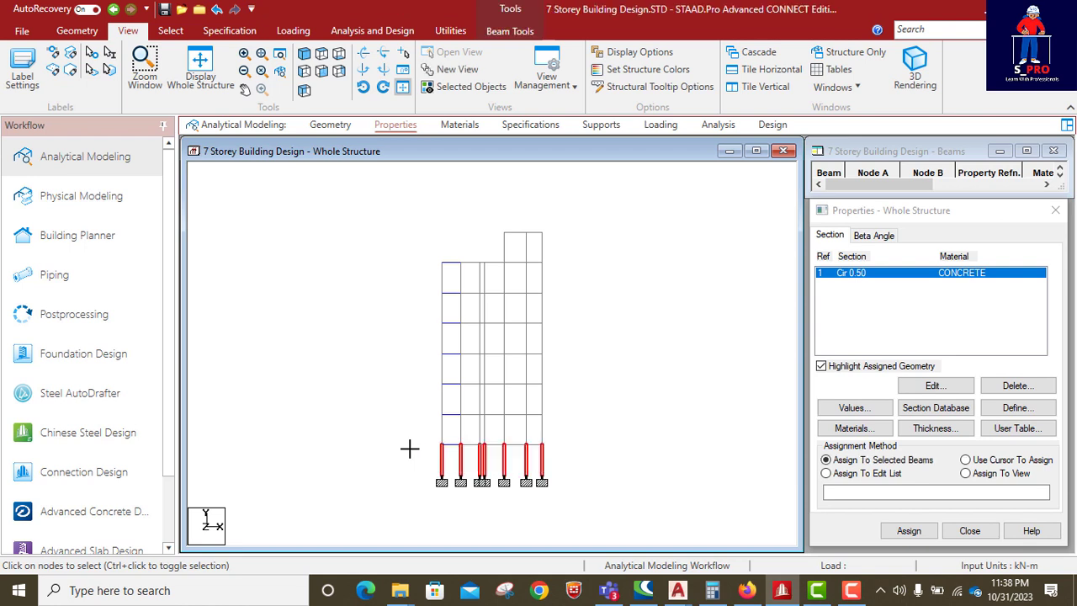
left_click(446, 87)
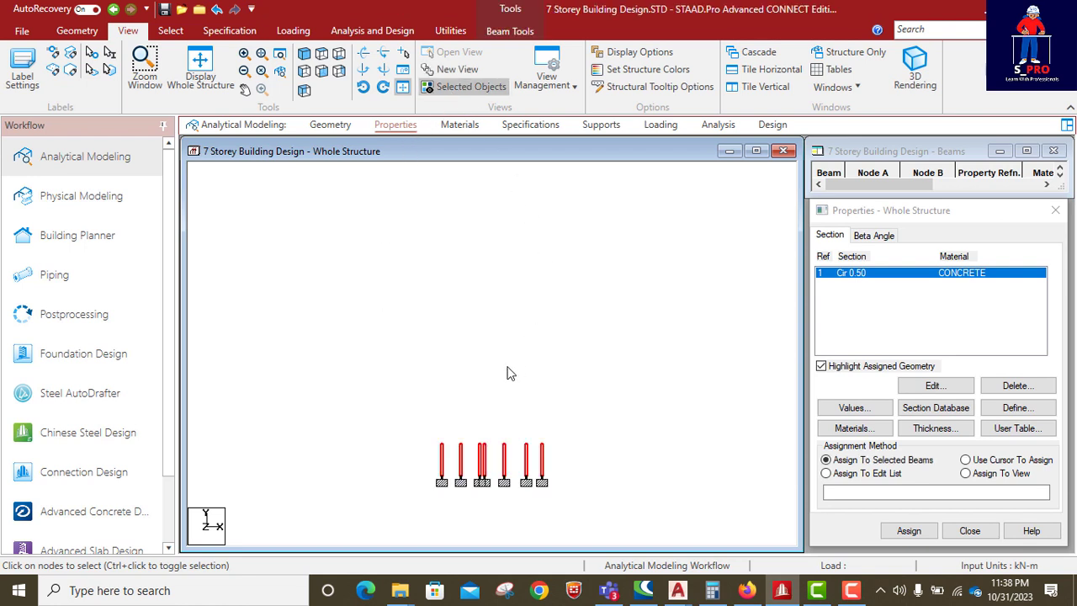
left_click(303, 72)
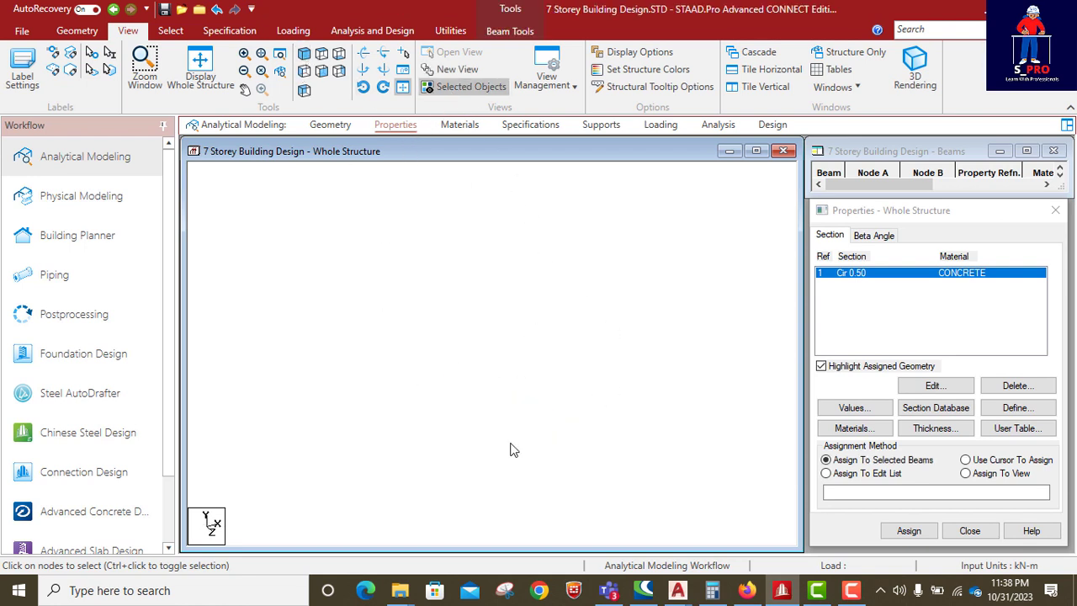
left_click(569, 257)
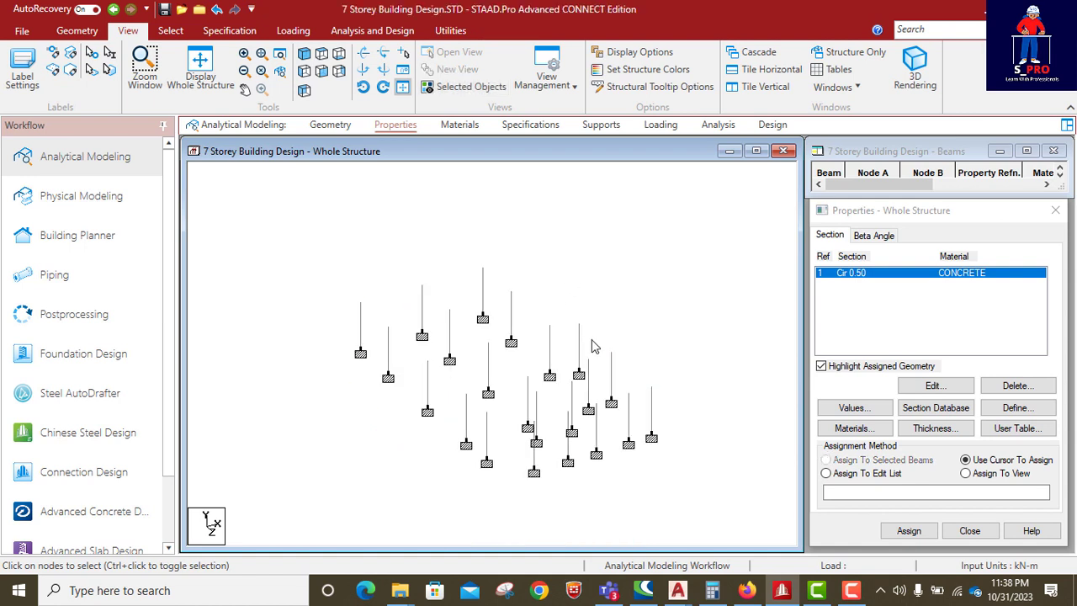
- Assign the Cir 0.50 concrete section to the three aligned ground-floor columns, beams 5, 15 and 24
left_click(451, 351)
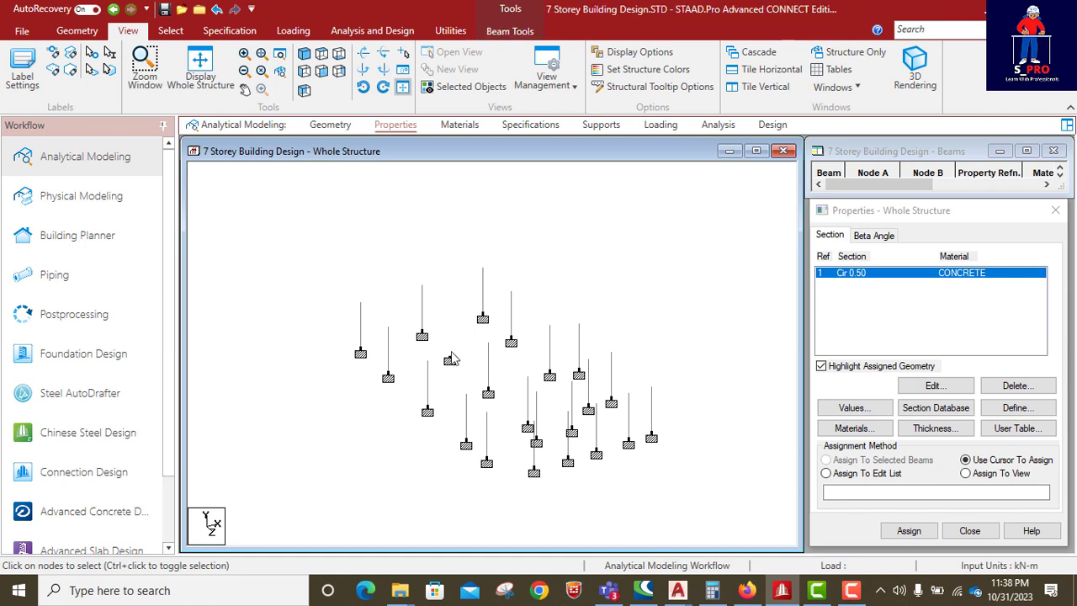
left_click(491, 379, "ctrl")
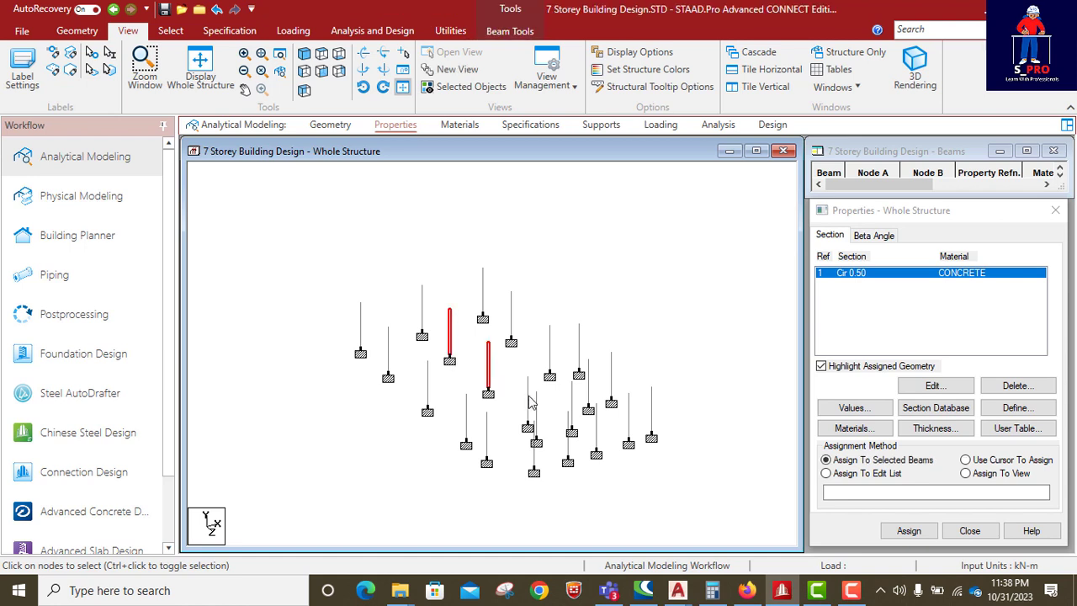
left_click(529, 401, "ctrl")
left_click(908, 530)
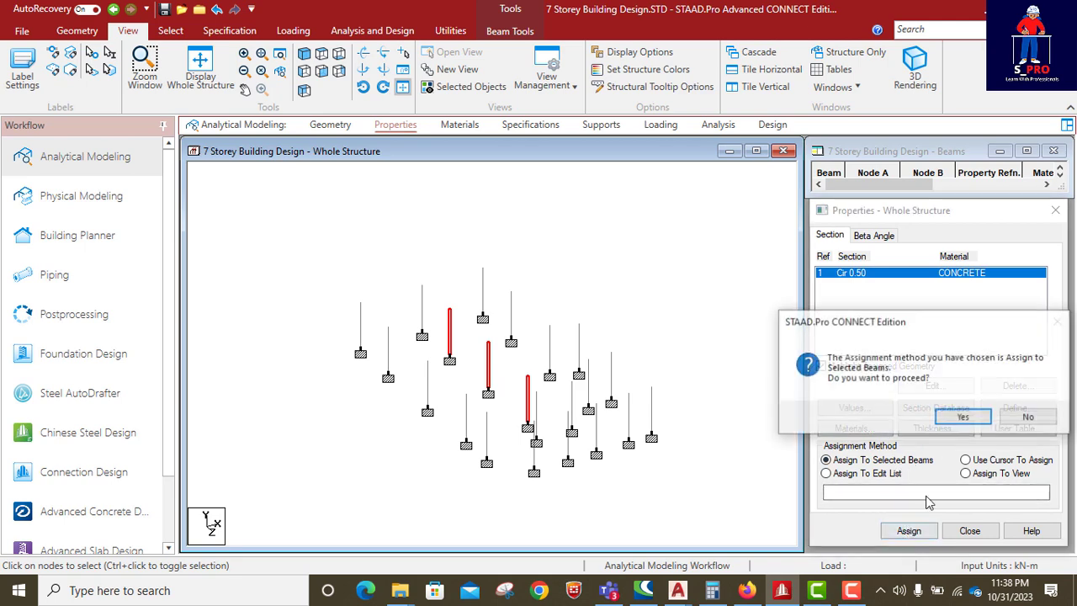
left_click(959, 415)
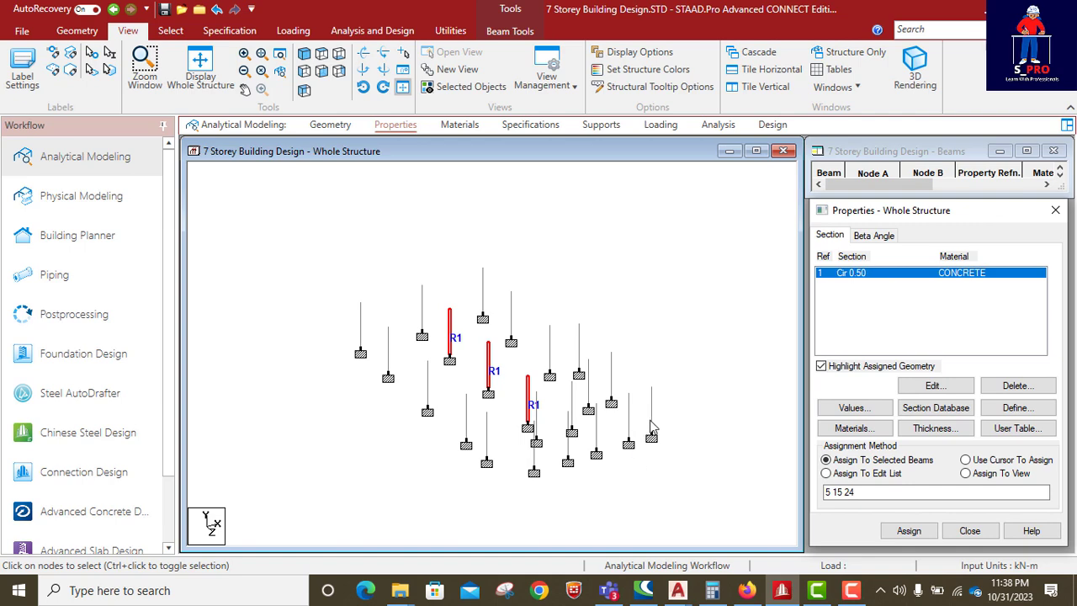
- Define a rectangular concrete section with YD 0.225 m and ZD 0.225 m and add it to the section list
left_click(1010, 407)
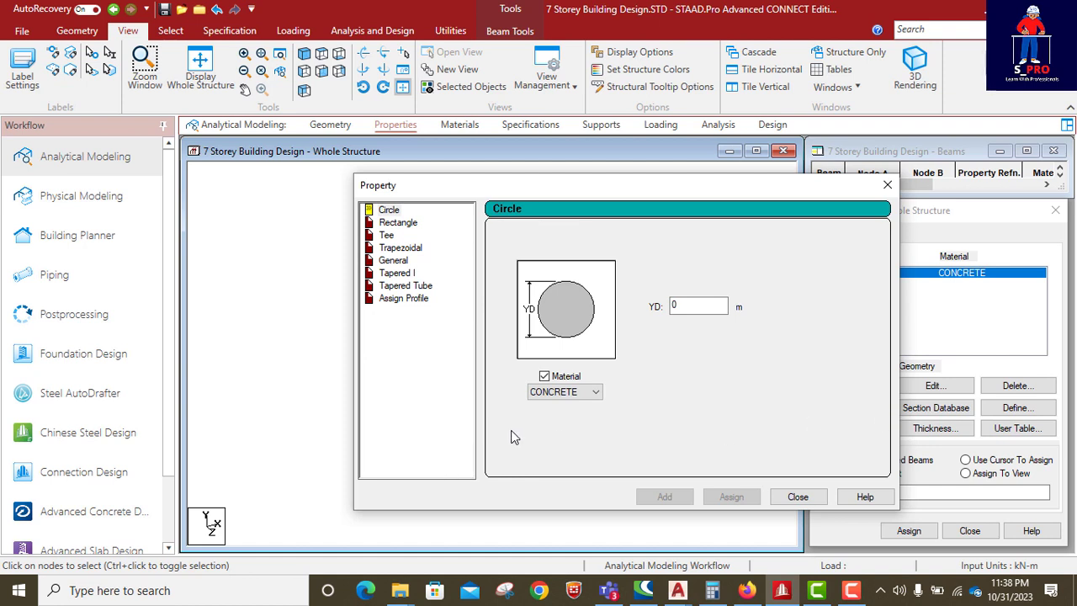
left_click(409, 226)
left_click(691, 296)
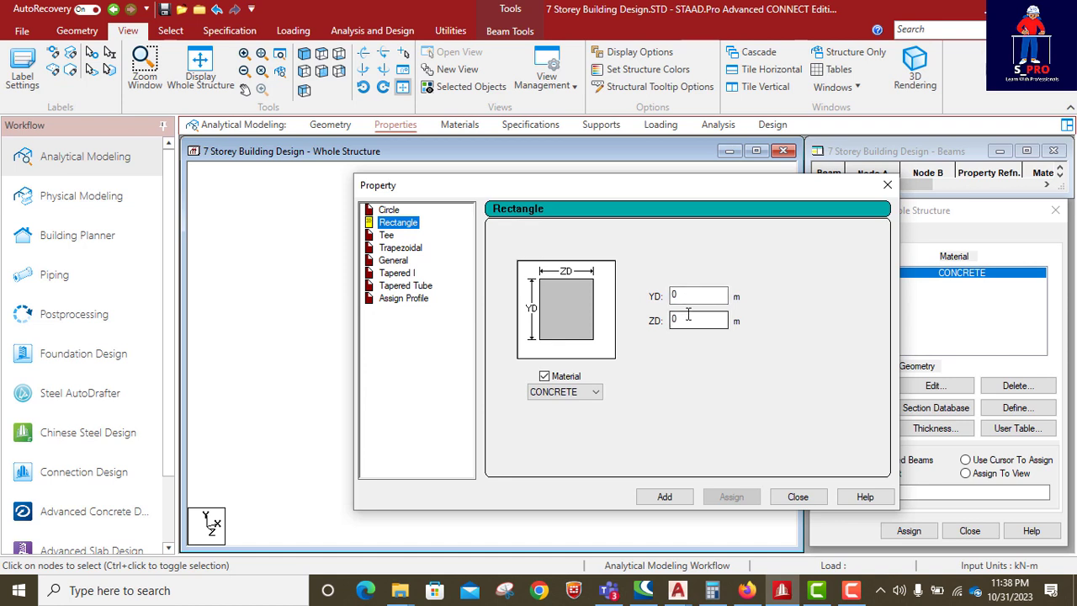
left_click(693, 296)
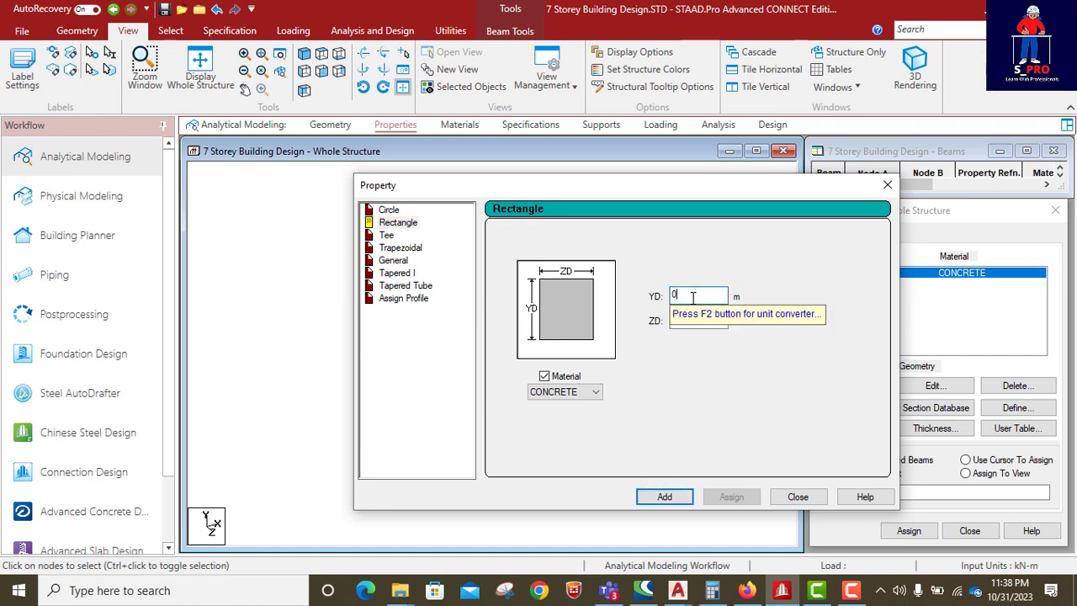
type(".225")
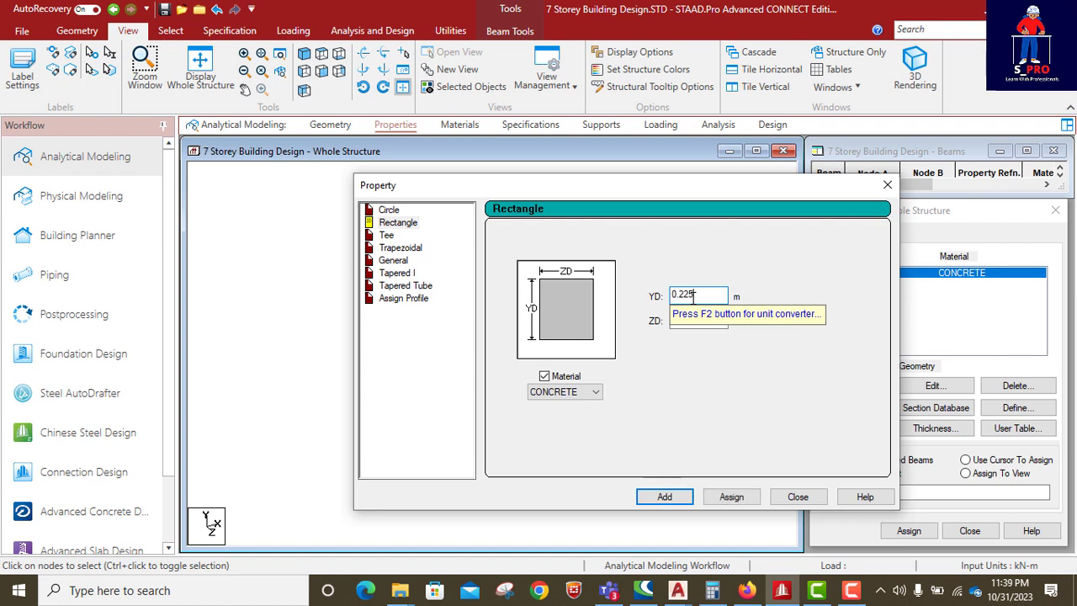
left_click(685, 317)
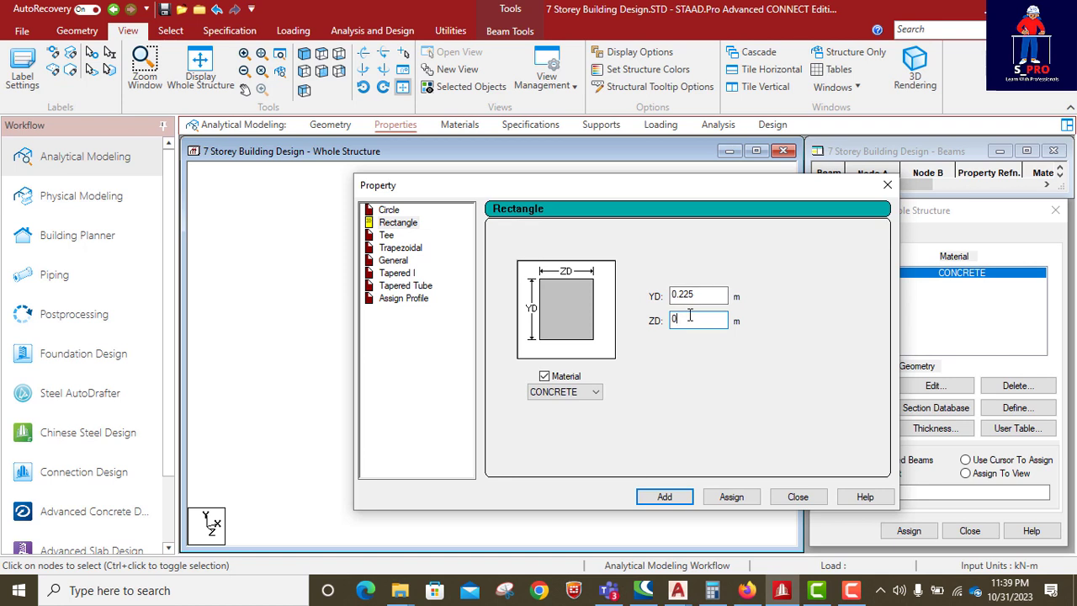
type(".225")
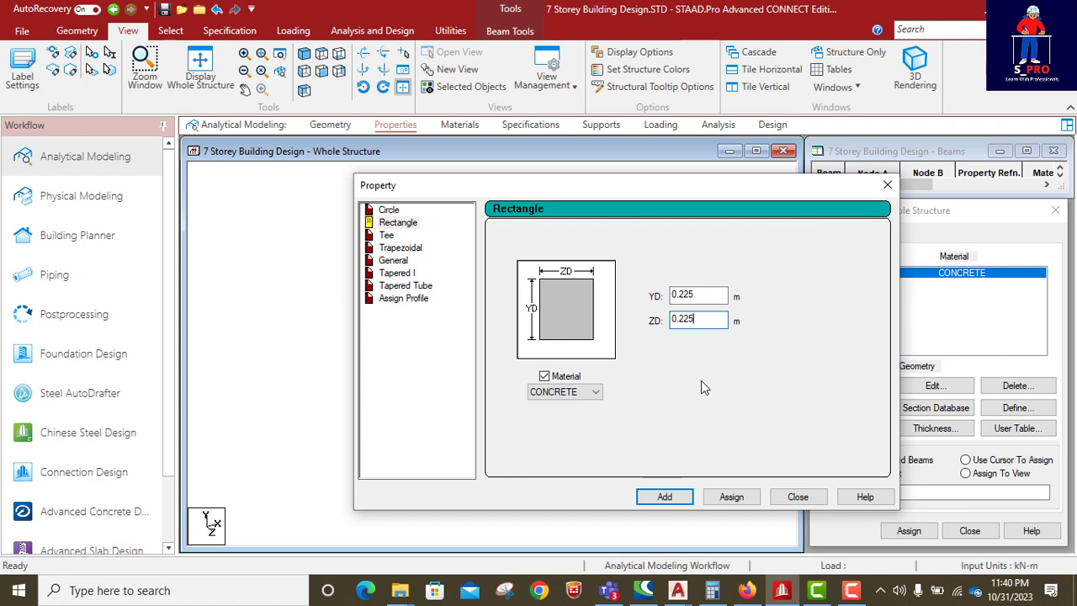
left_click(669, 498)
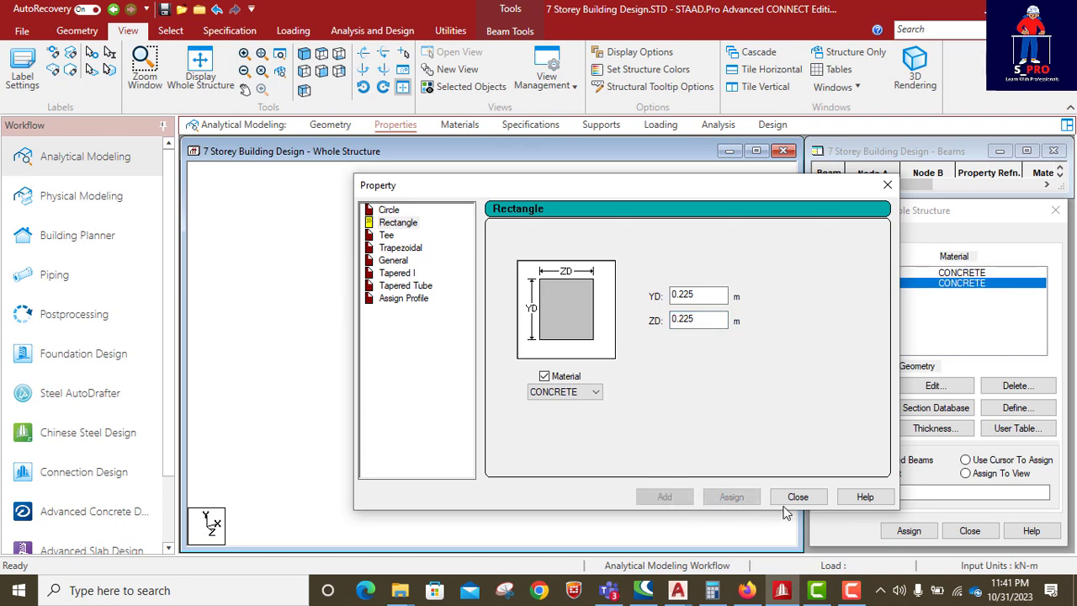
left_click(793, 504)
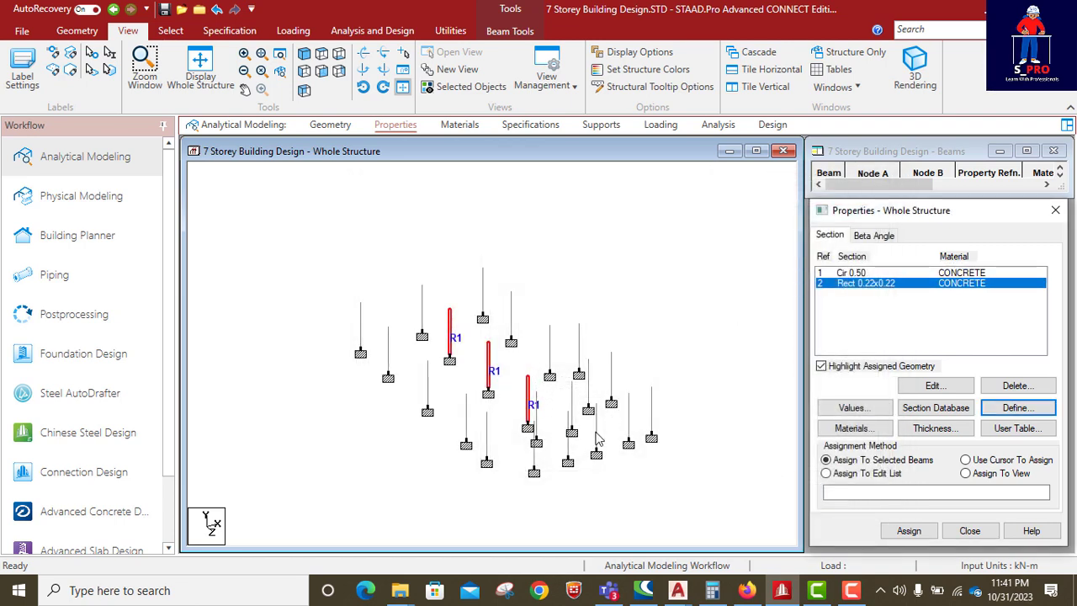
- Assign the 0.225 x 0.225 m rectangular section to all ground-floor columns except the three circular ones
left_click(555, 354)
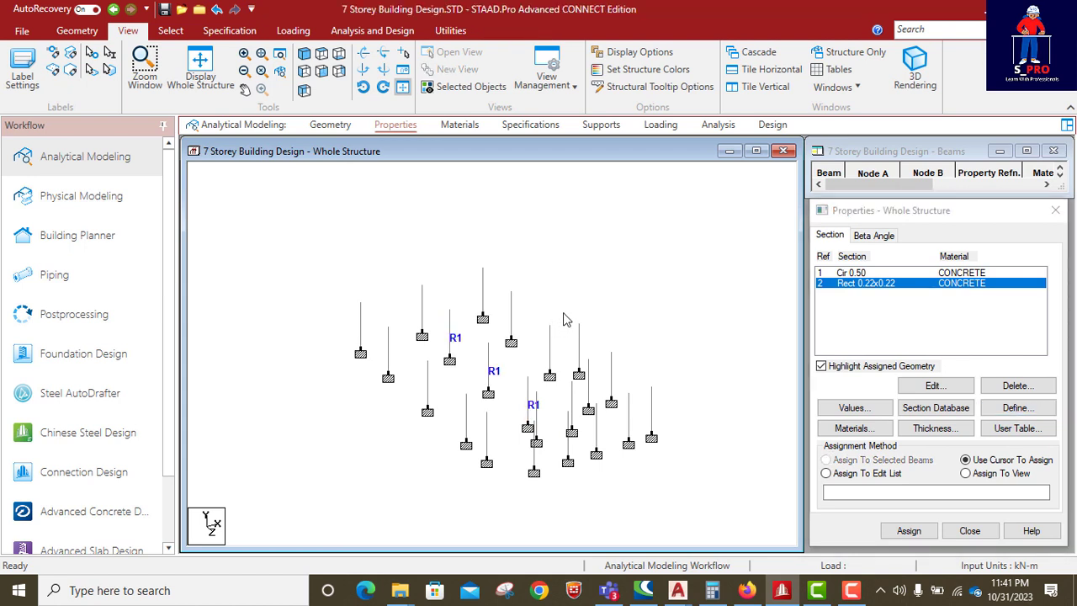
key("ctrl+a")
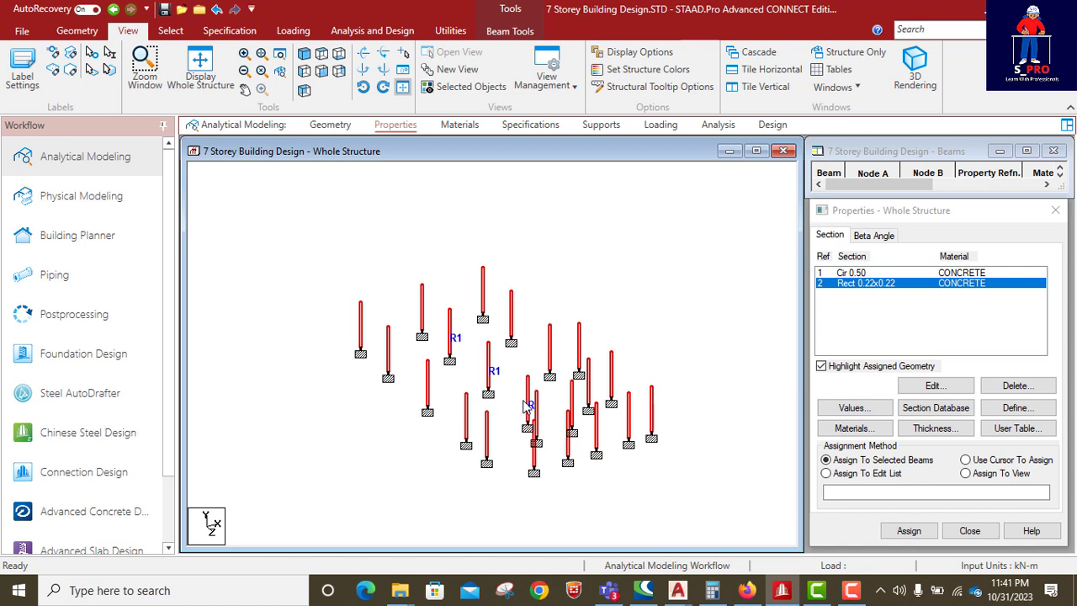
left_click(526, 402, "ctrl")
left_click(489, 367, "ctrl")
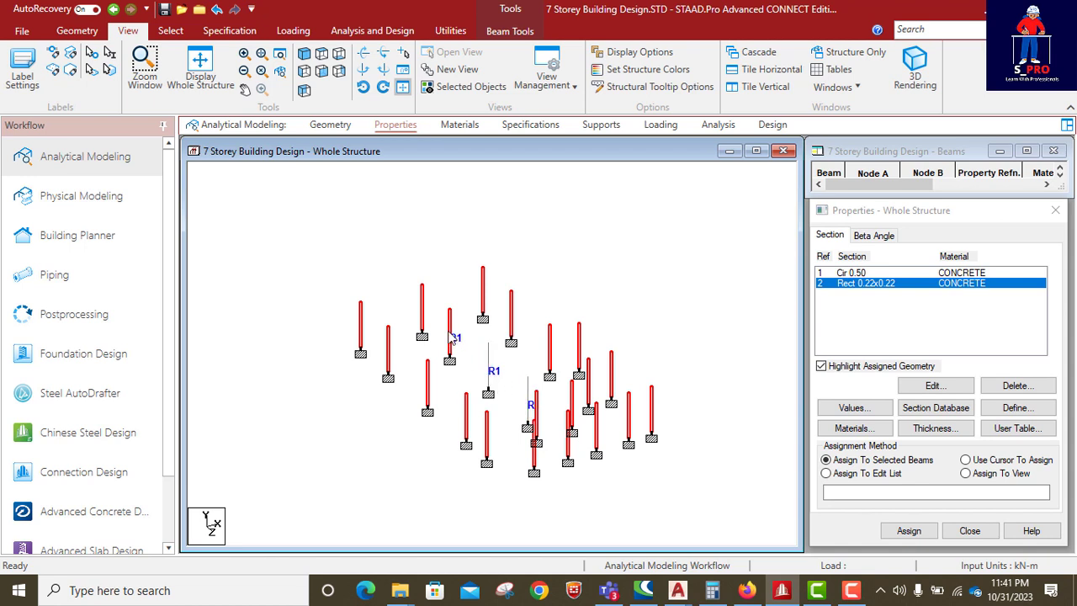
left_click(450, 335, "ctrl")
left_click(909, 529)
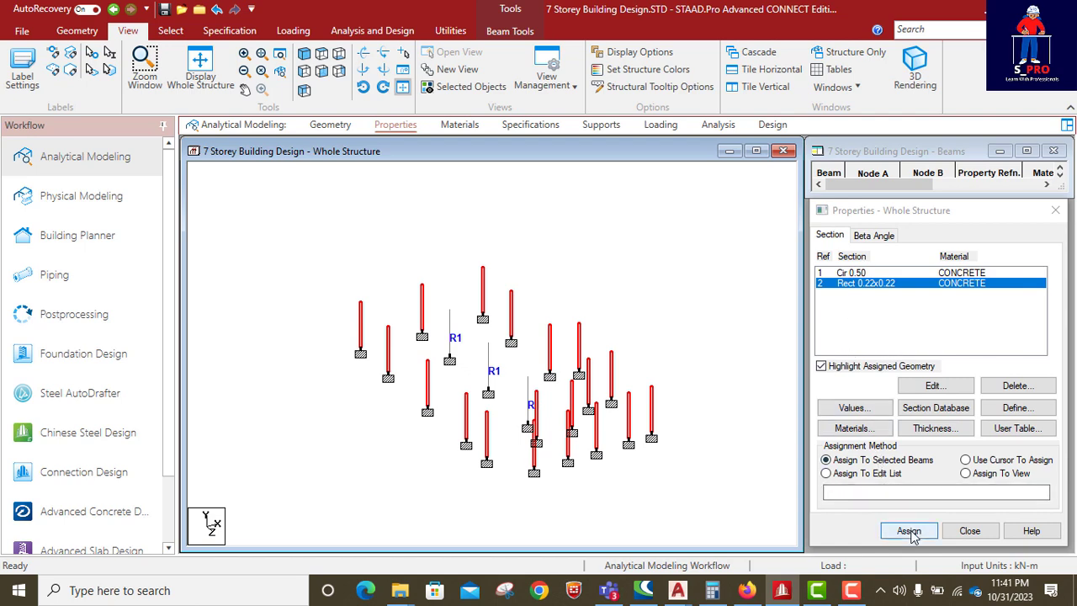
left_click(960, 414)
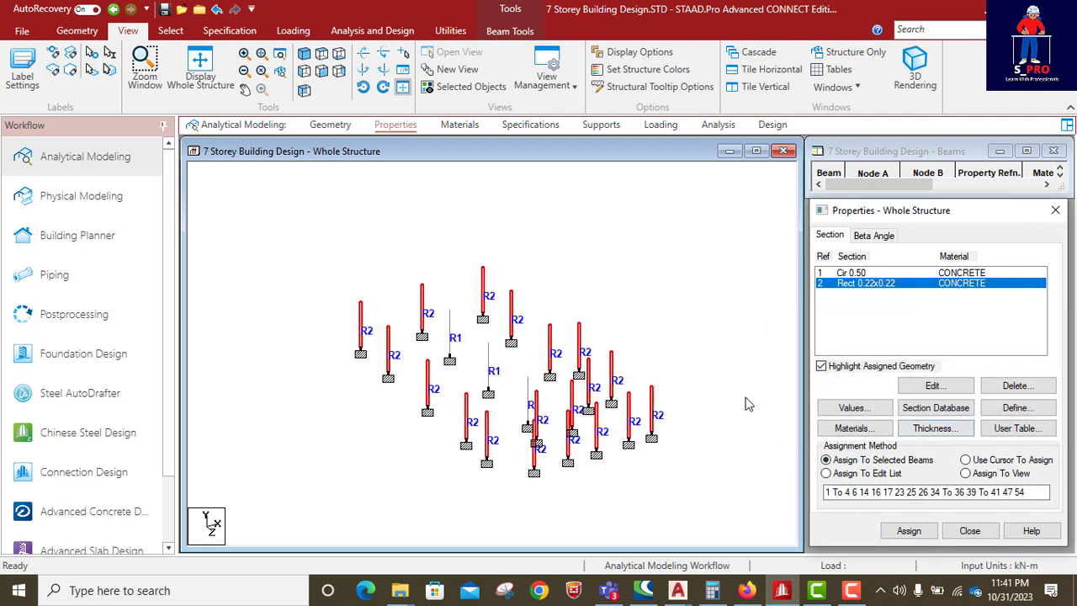
left_click(665, 342)
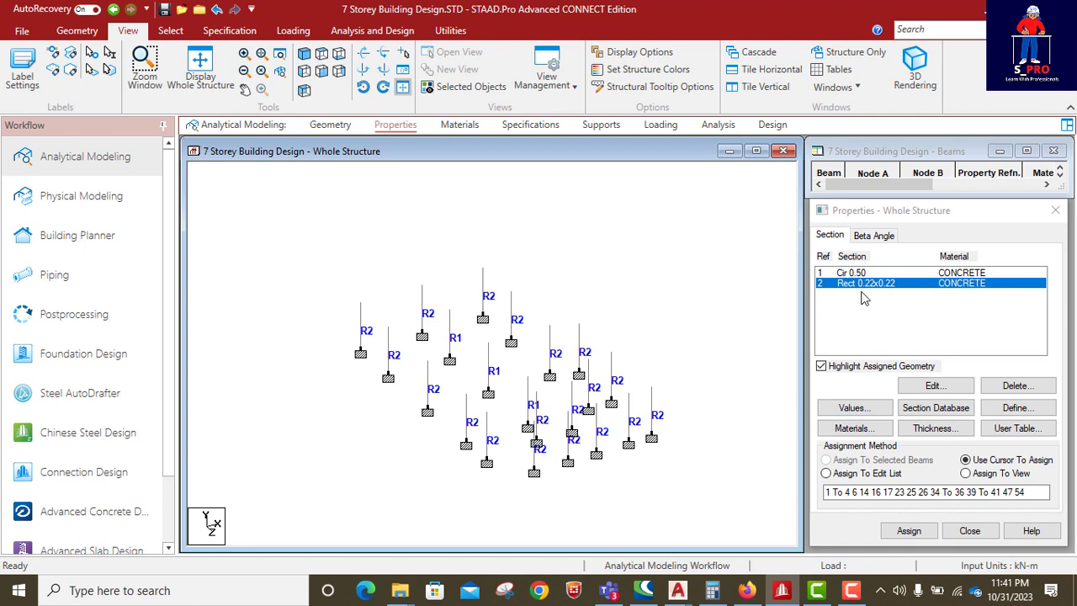
- Restore the whole structure, select all members above the first-floor beams in the front view, and display only them in the isometric view
left_click(200, 76)
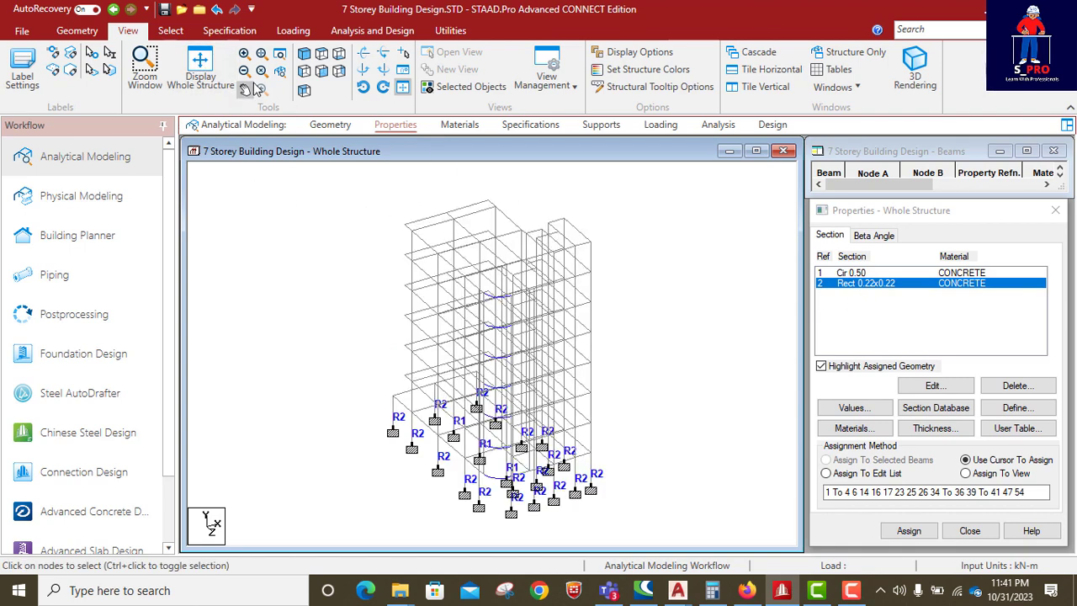
left_click(322, 71)
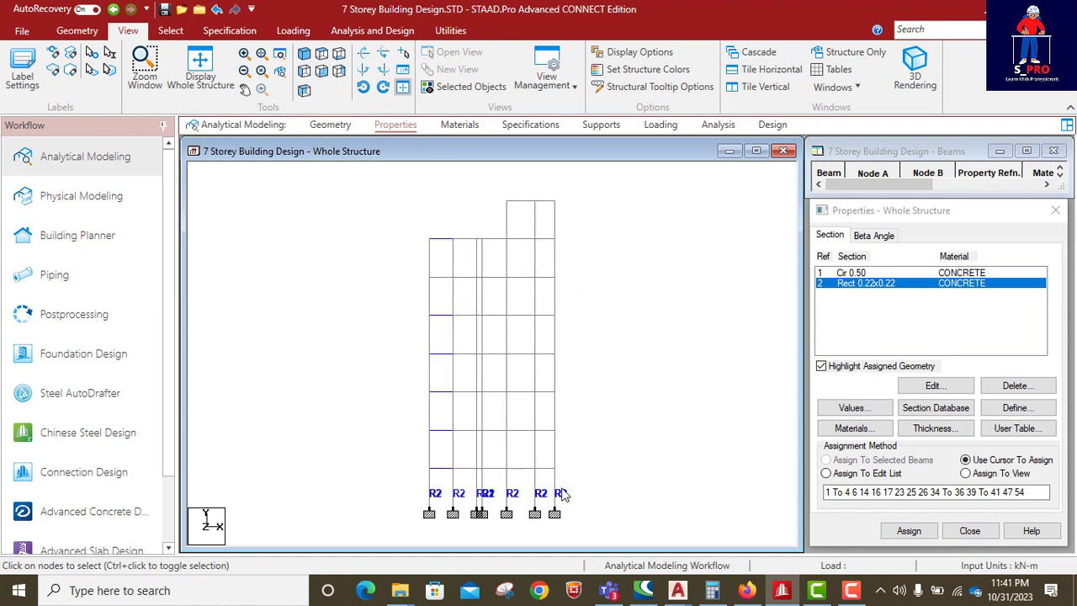
left_click(554, 458)
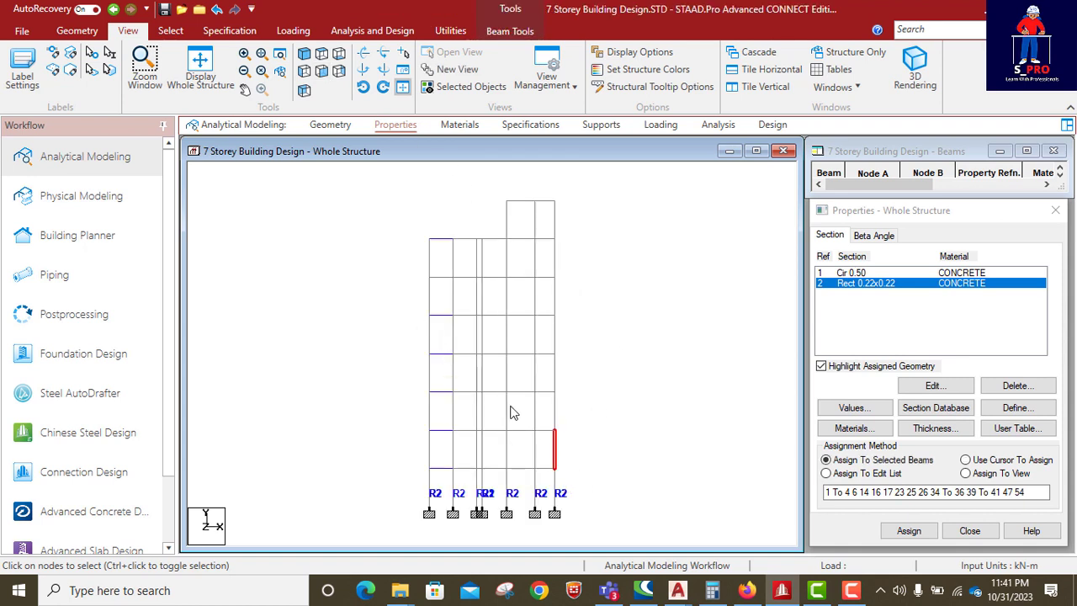
left_click(587, 463)
left_click_drag(577, 453, 413, 197)
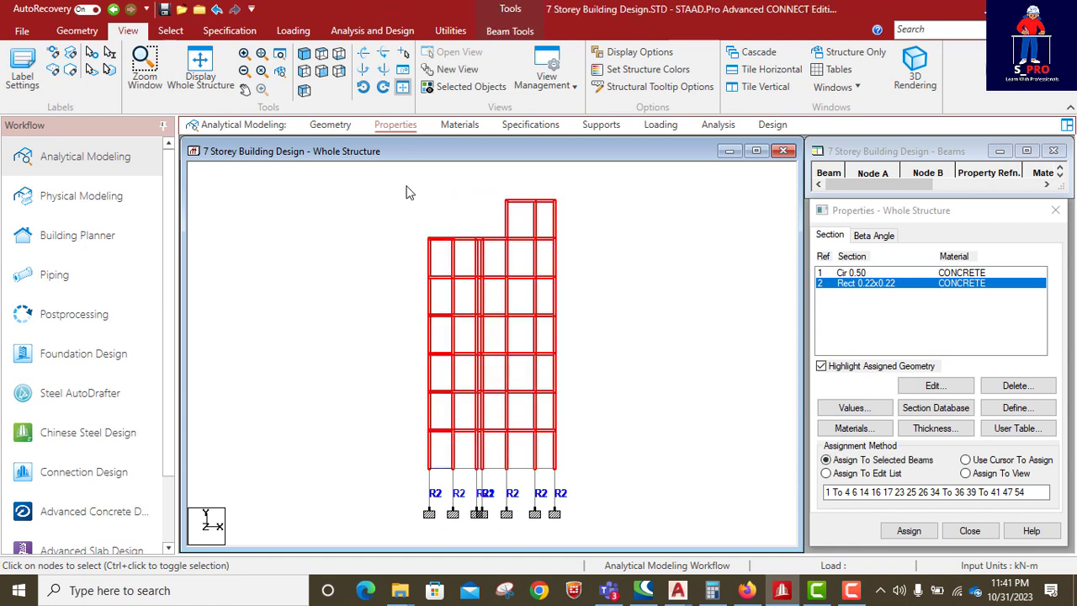
left_click(468, 86)
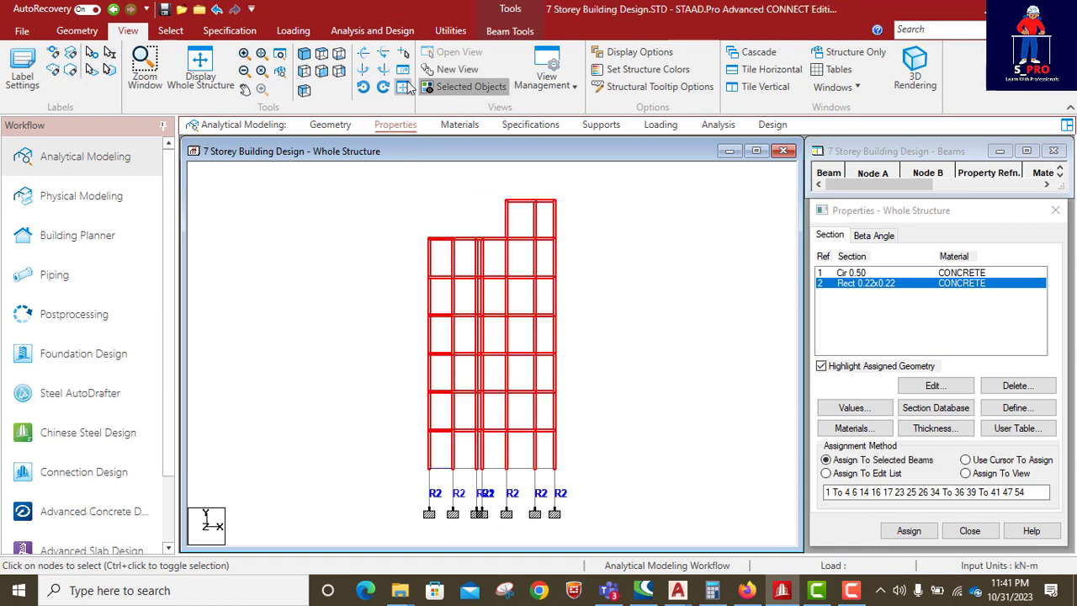
left_click(305, 55)
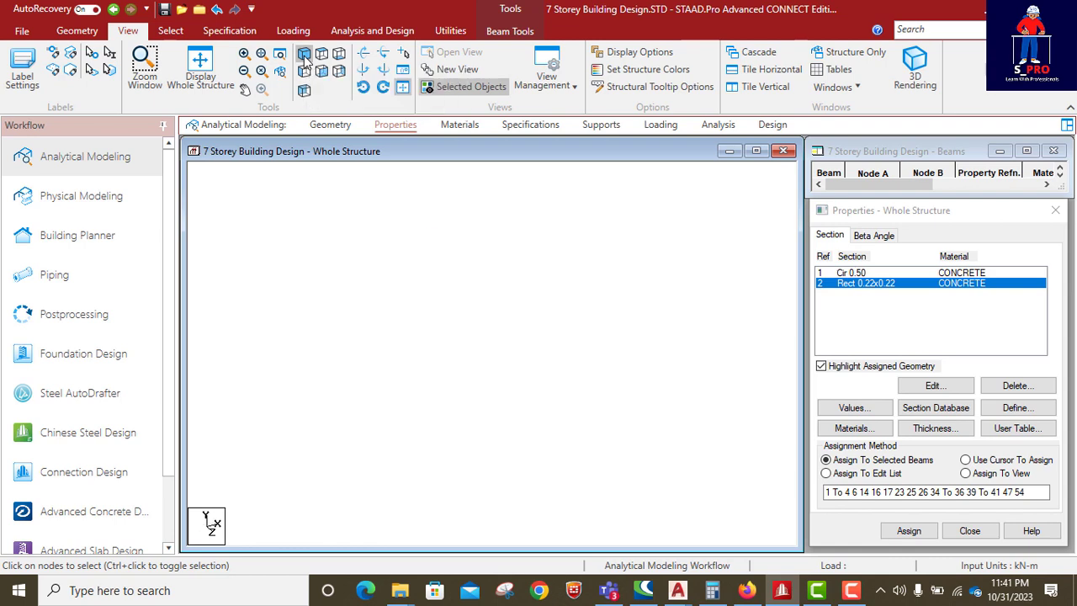
left_click(650, 387)
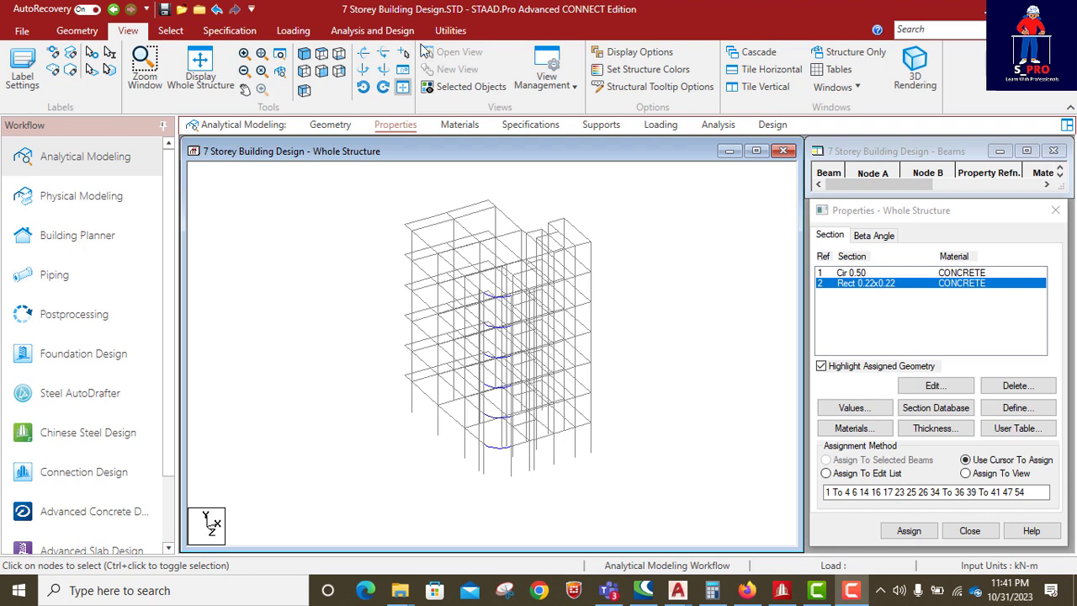
- Select all vertical members of the isolated upper storeys and assign them the 0.225 x 0.225 m rectangular section with the whole structure displayed
left_click(176, 34)
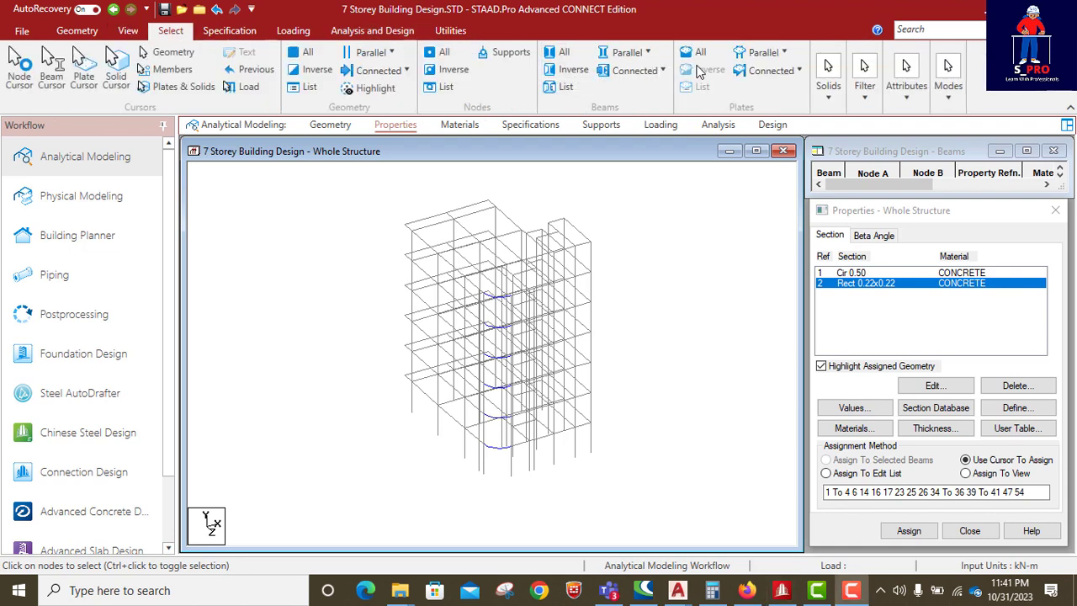
left_click(653, 57)
left_click(628, 93)
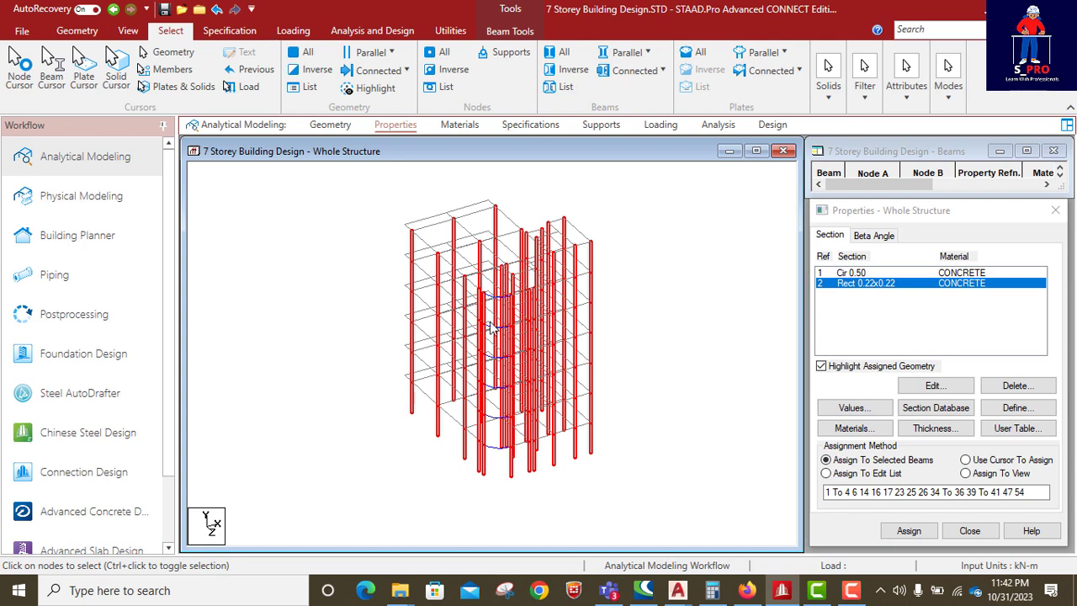
scroll(505, 357, "up", 3)
scroll(516, 352, "down", 5)
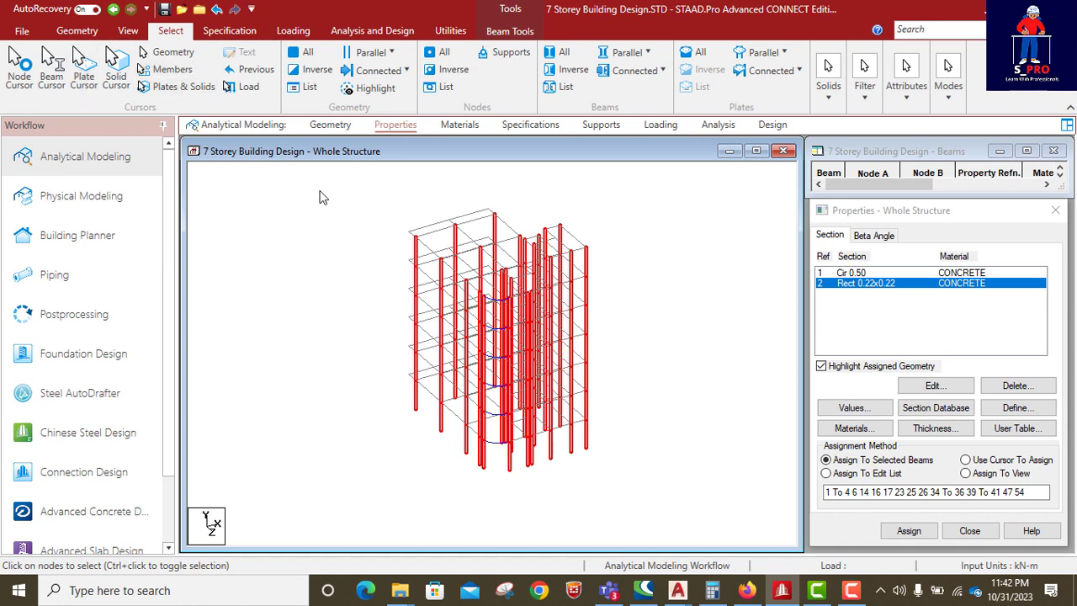
left_click(80, 32)
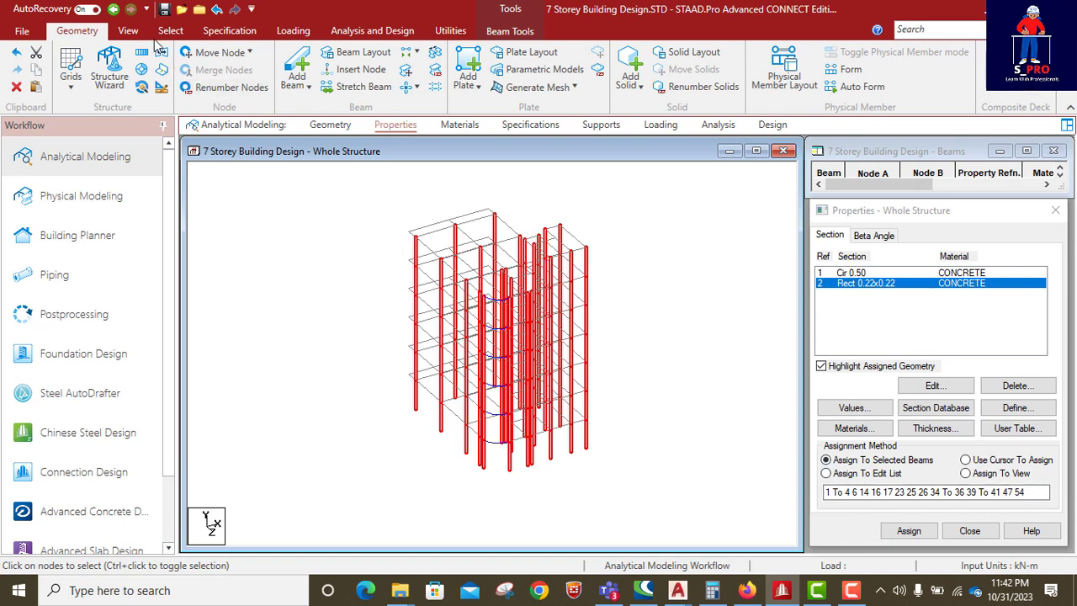
left_click(131, 32)
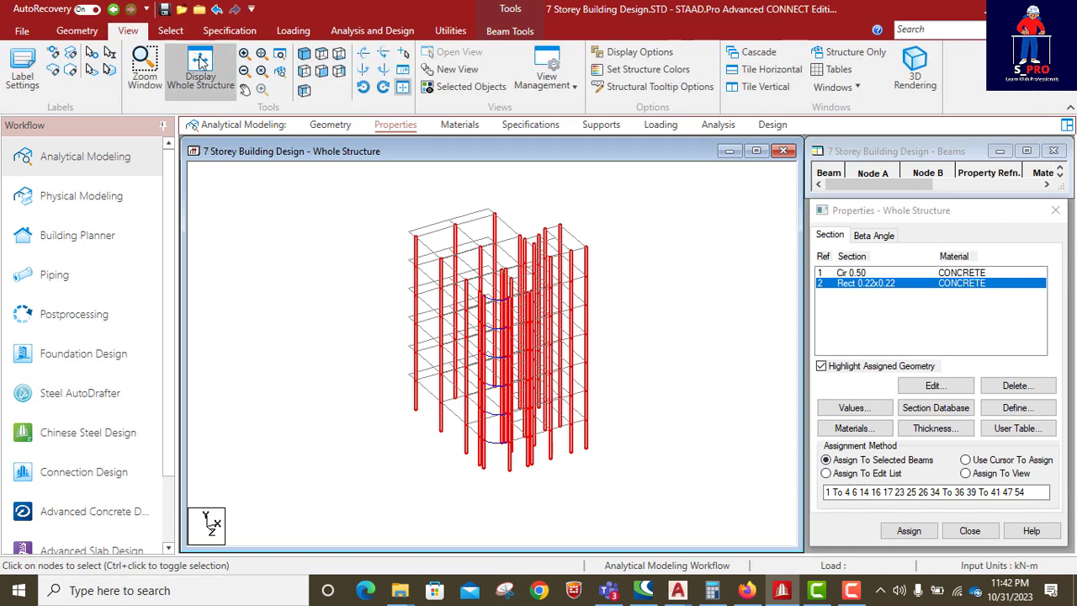
left_click(207, 64)
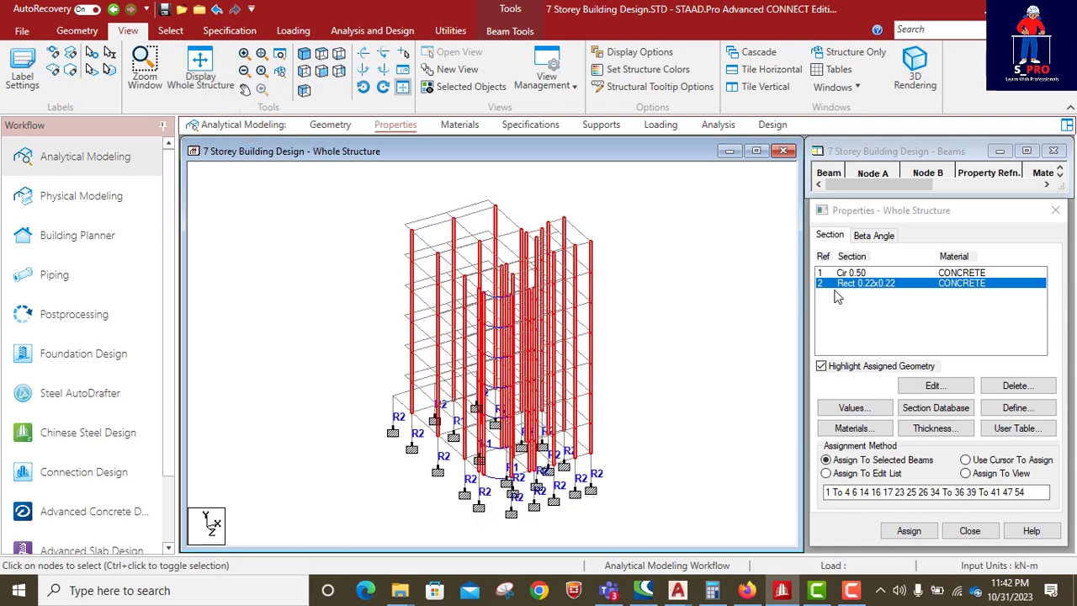
left_click(907, 531)
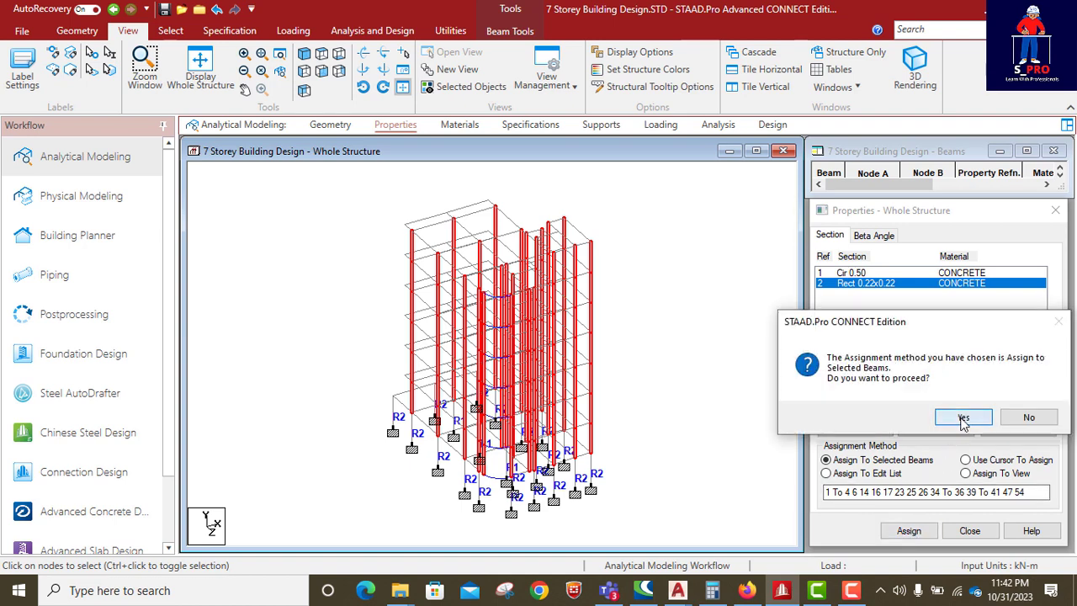
left_click(959, 419)
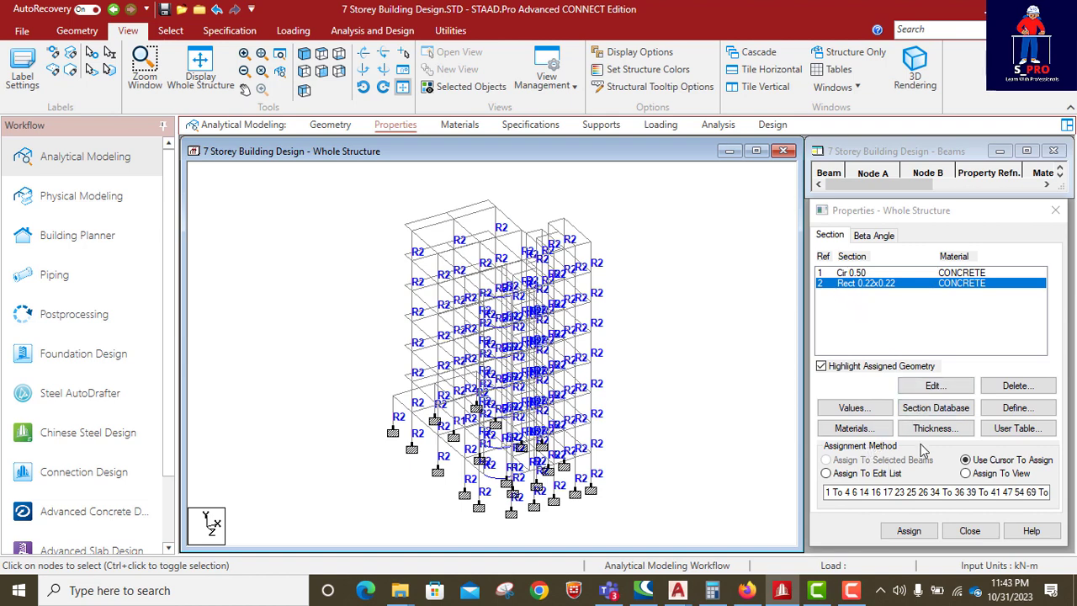
- Define a rectangular concrete section with YD 0.6 m and ZD 0.225 m and add it to the section list
left_click(986, 409)
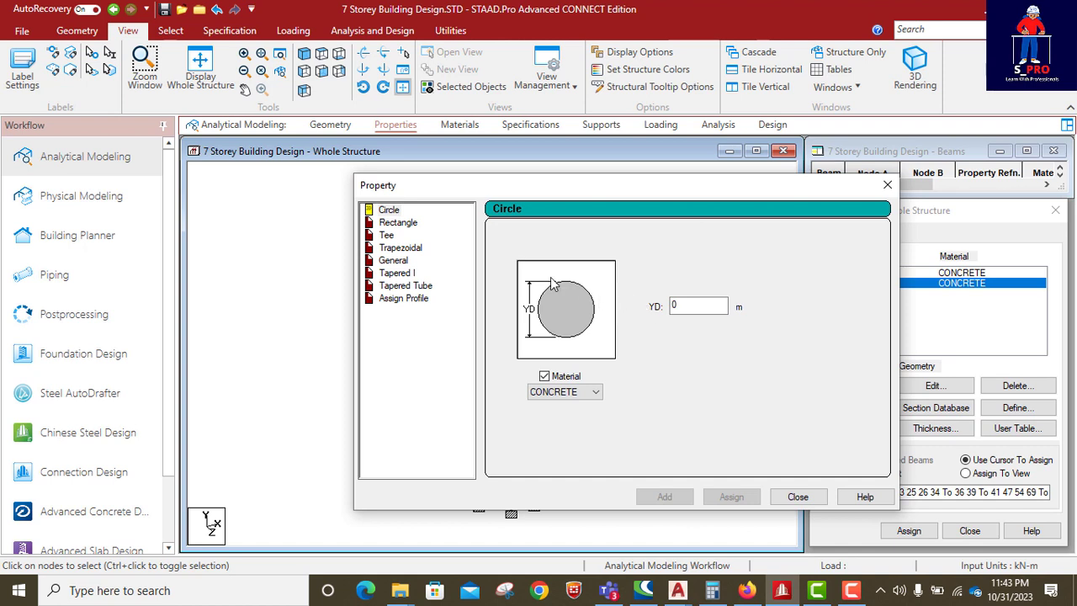
left_click(402, 223)
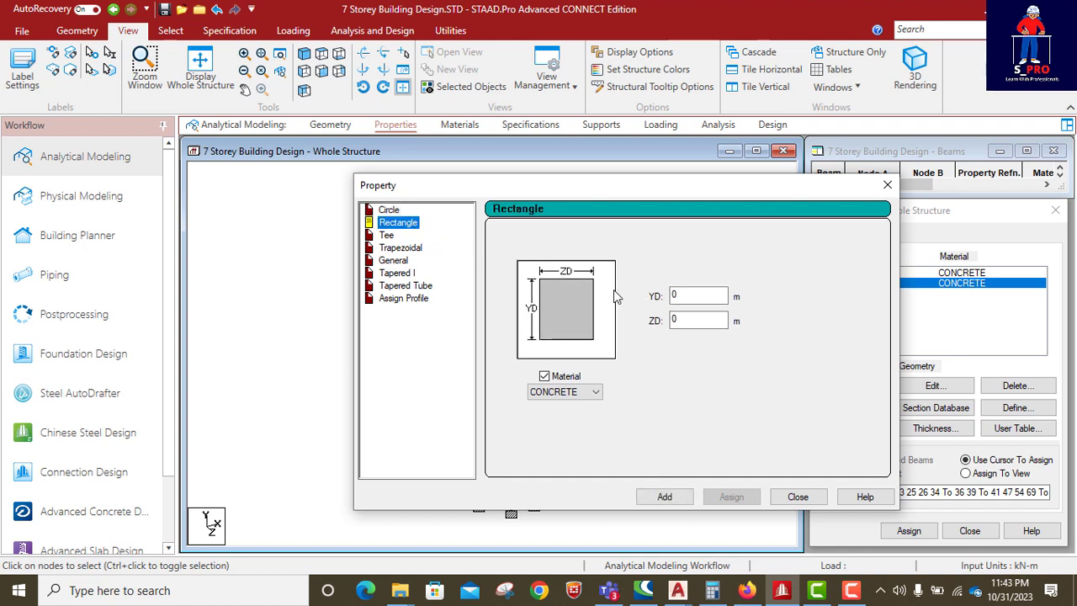
left_click(691, 296)
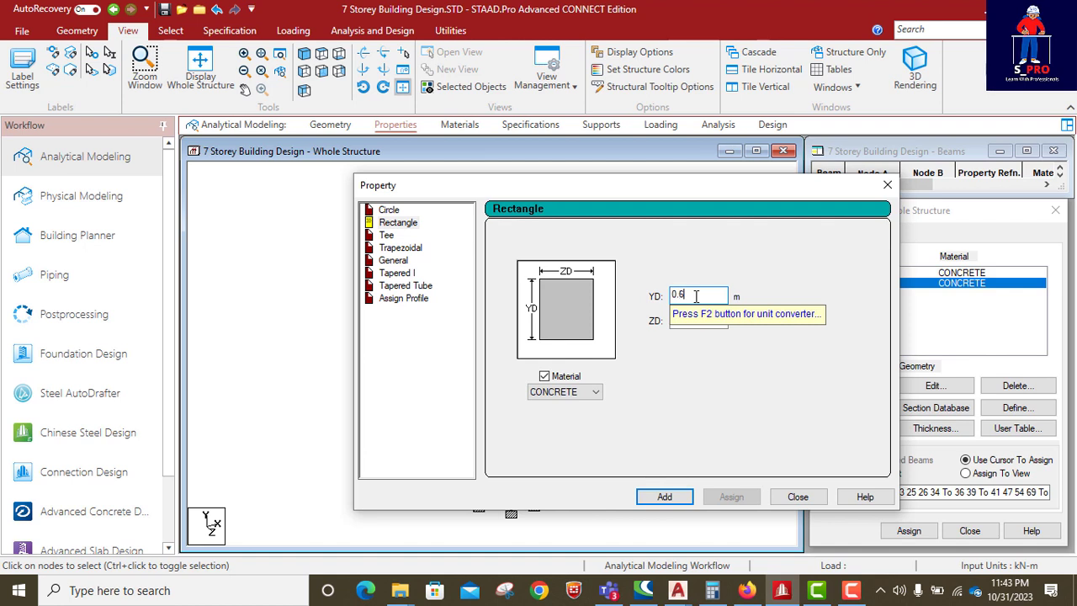
left_click(690, 316)
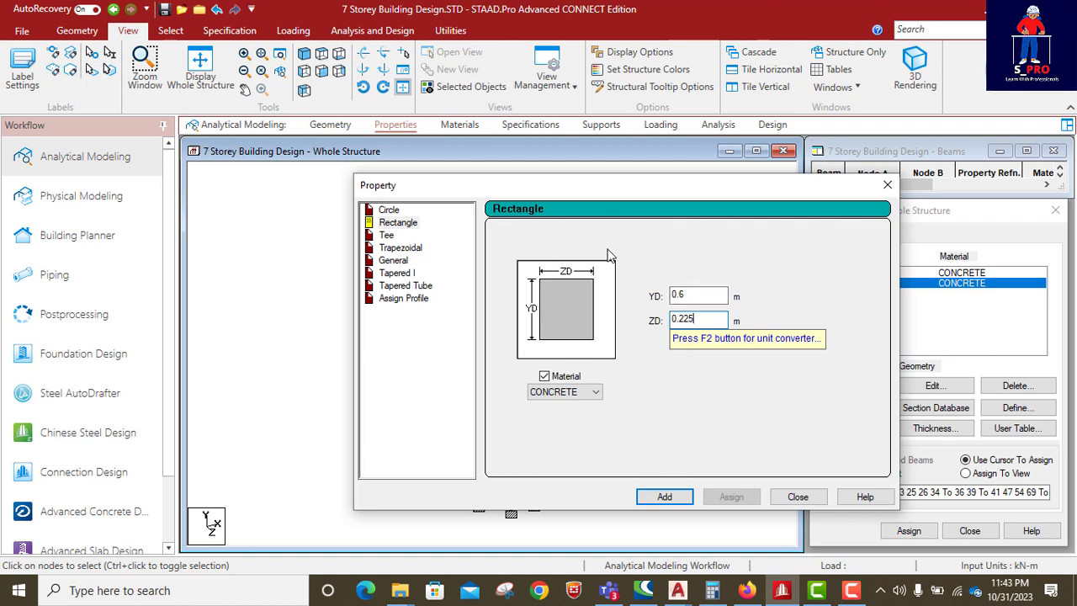
left_click(665, 497)
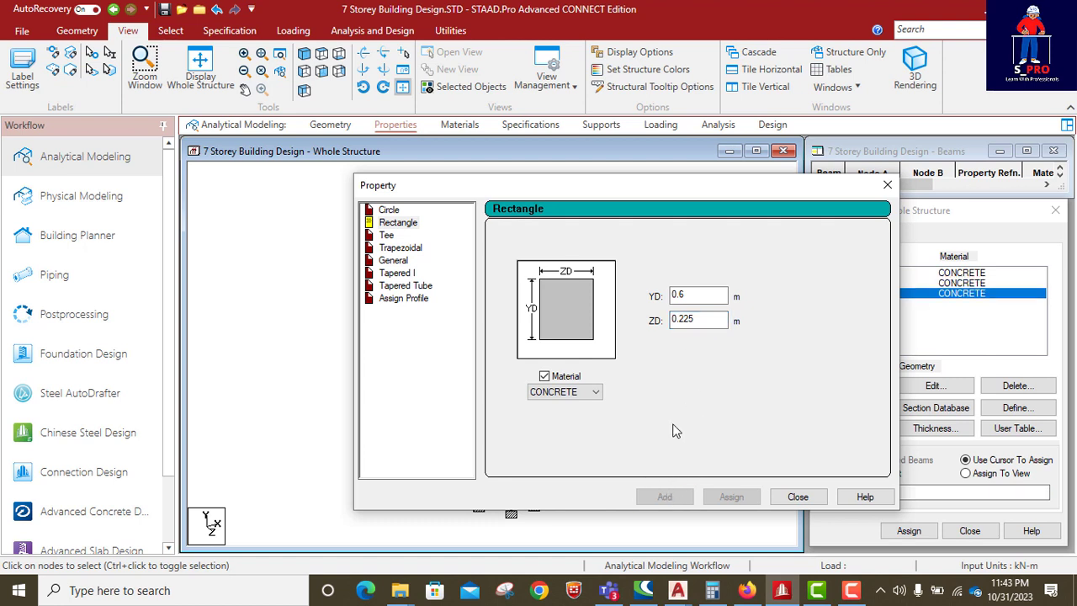
- Add a second rectangular concrete beam section with YD 0.45 m and ZD 0.225 m and finish defining sections
left_click(691, 294)
type("45")
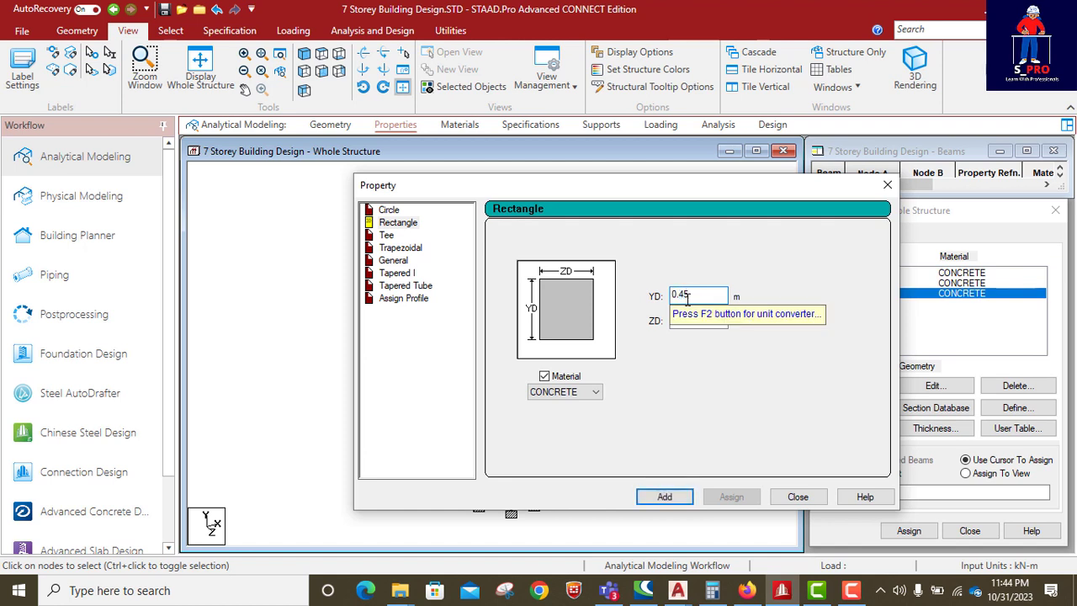
left_click(665, 497)
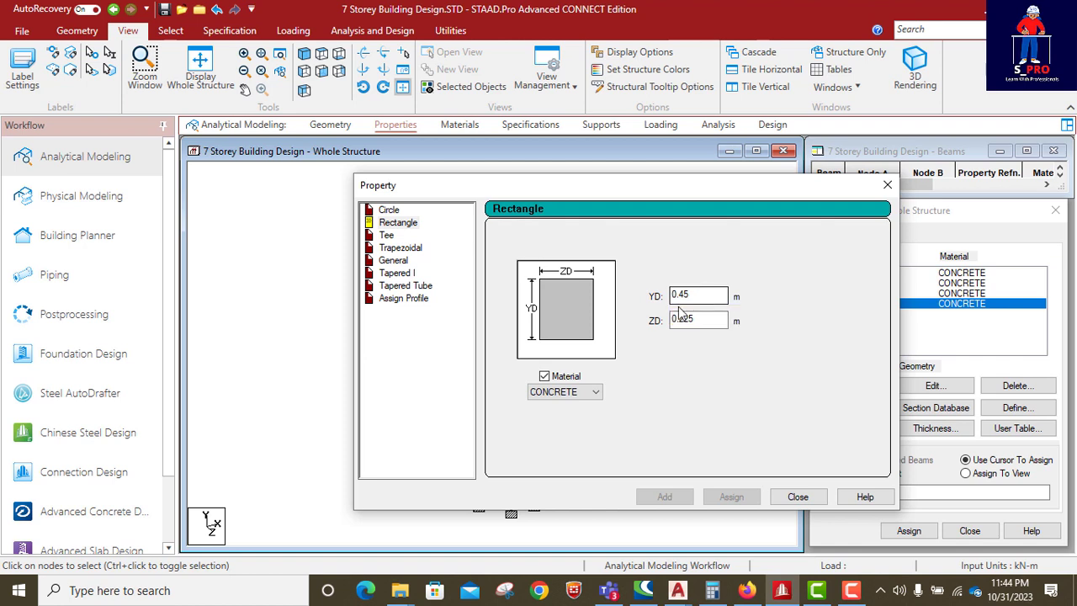
left_click(681, 326)
left_click(786, 496)
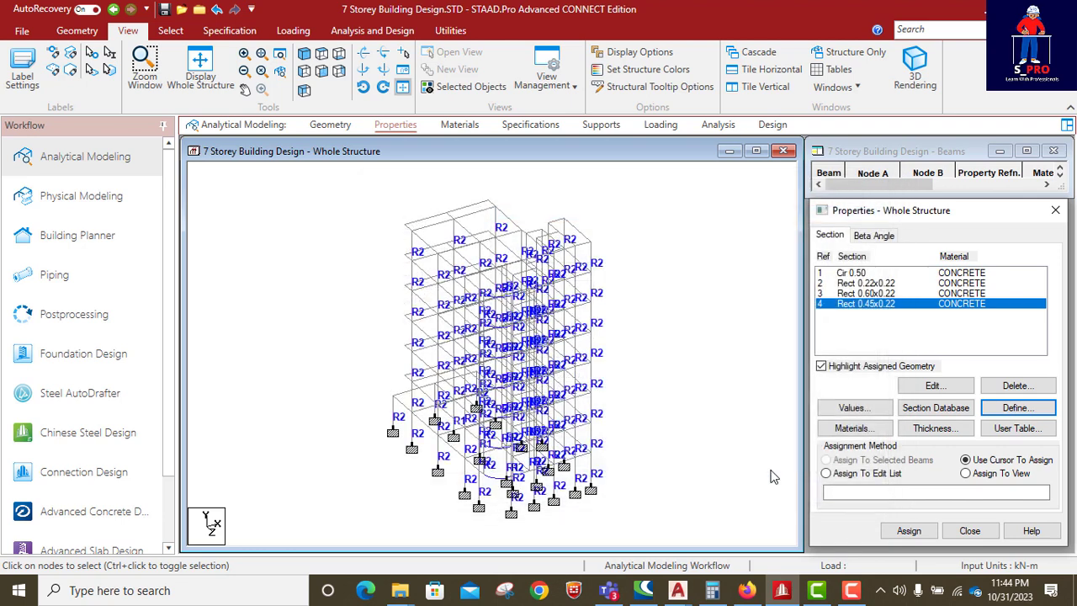
- Select the beams of the lowest four floor levels in the front view and assign them the 0.60 x 0.225 m section
left_click(875, 294)
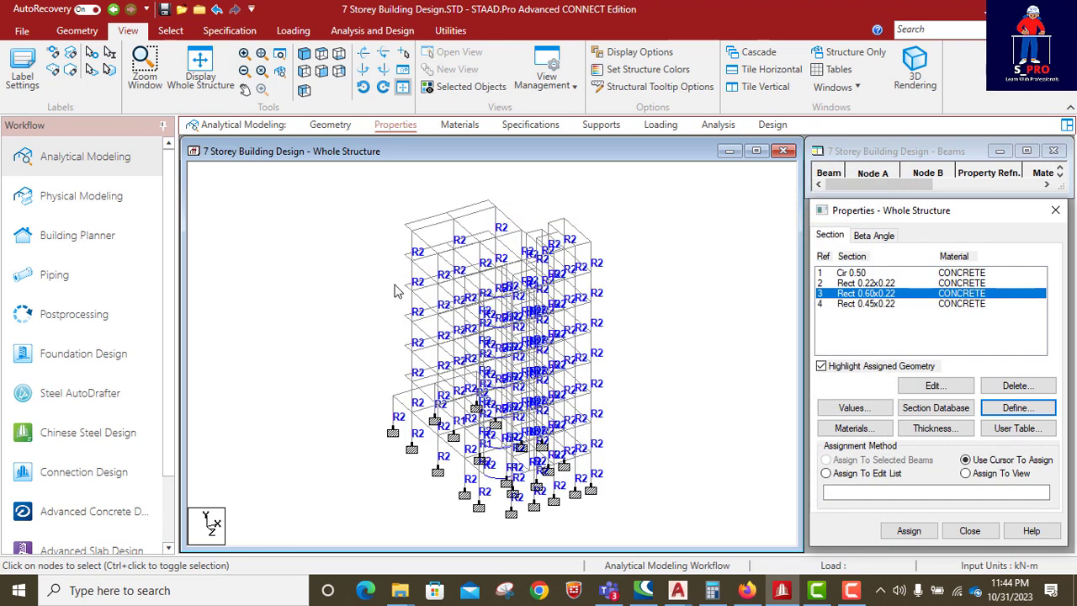
left_click(321, 71)
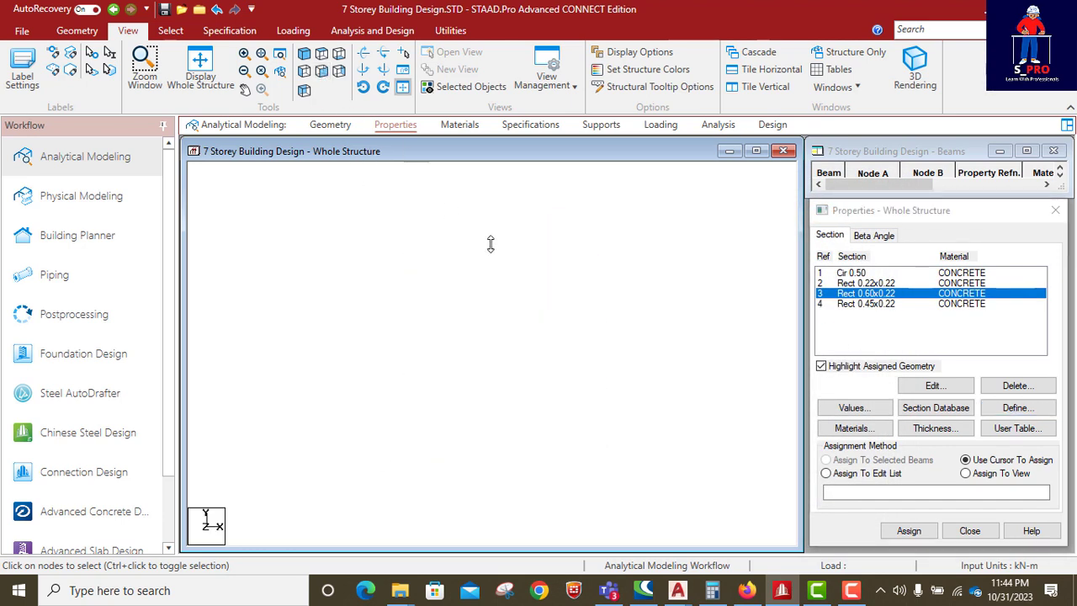
left_click_drag(572, 470, 408, 453)
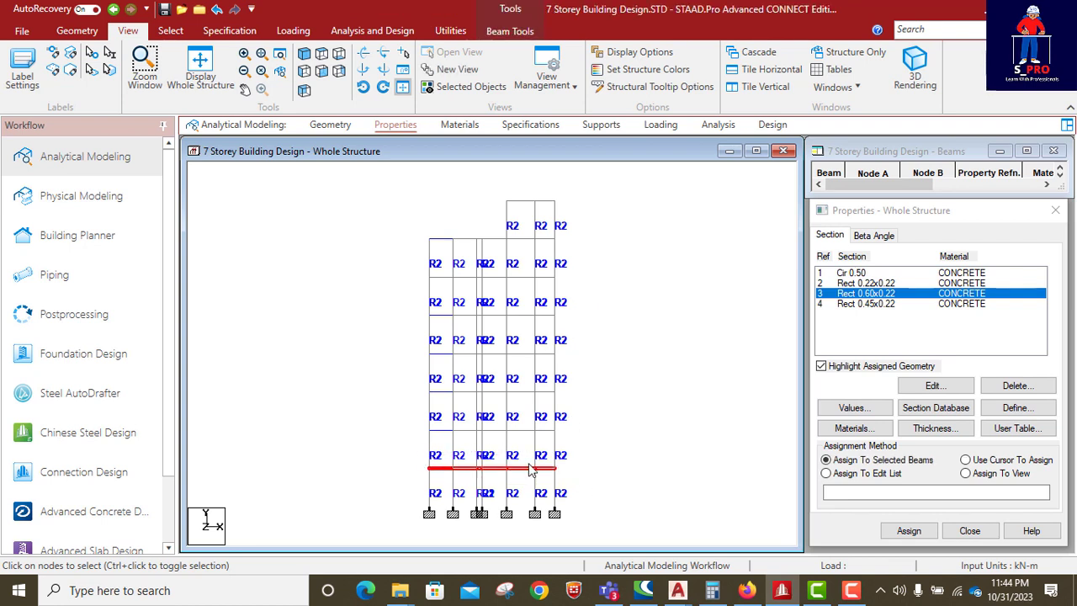
left_click_drag(535, 434, 421, 419, "ctrl")
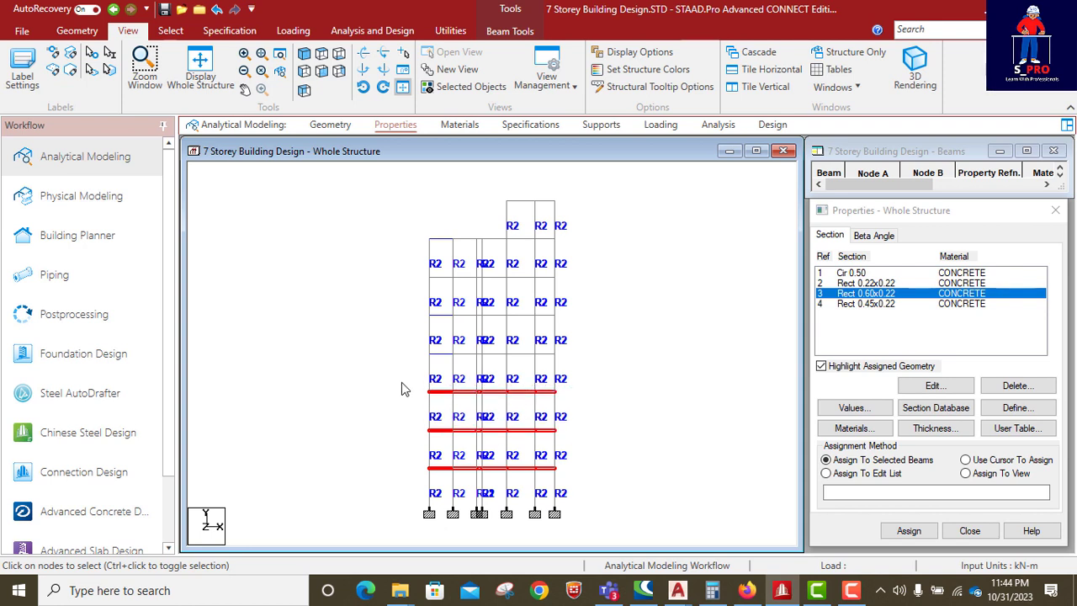
left_click_drag(565, 367, 387, 335, "ctrl")
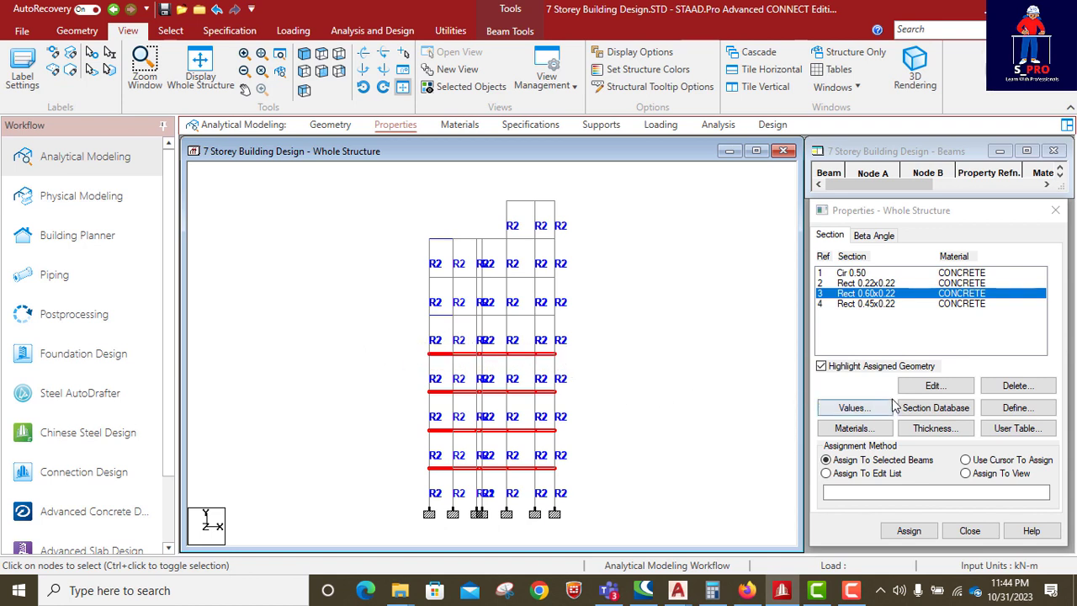
left_click(910, 531)
left_click(963, 418)
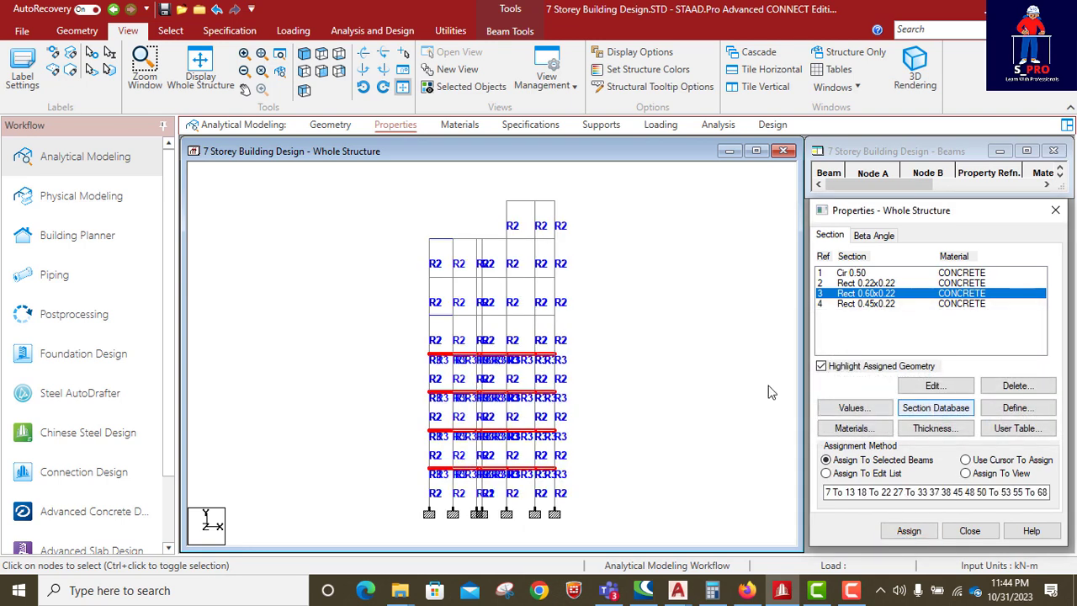
left_click(592, 323)
left_click_drag(580, 325, 401, 298)
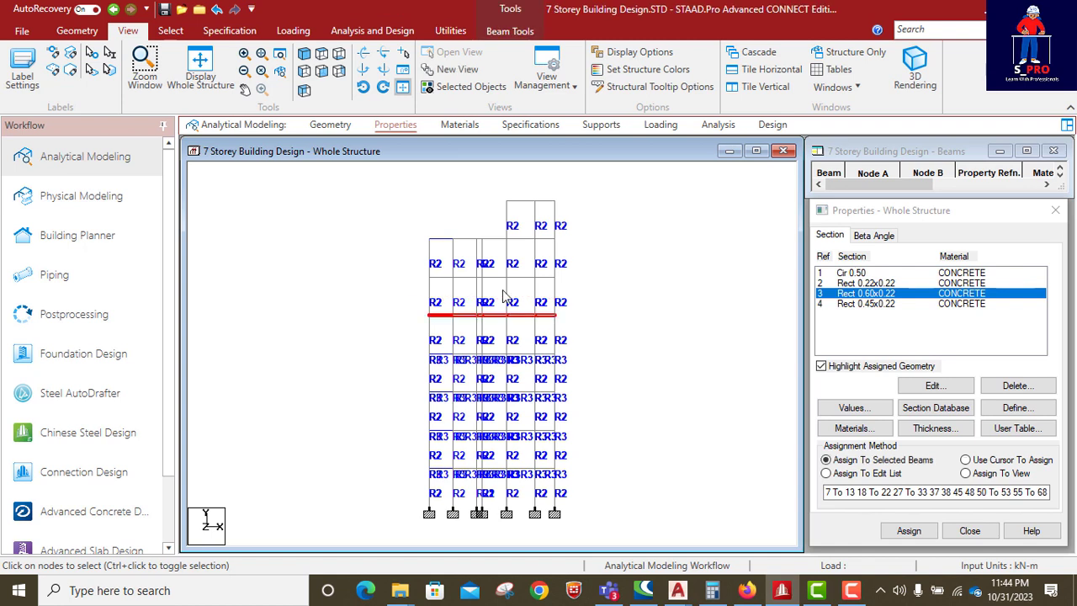
left_click_drag(573, 289, 426, 269, "ctrl")
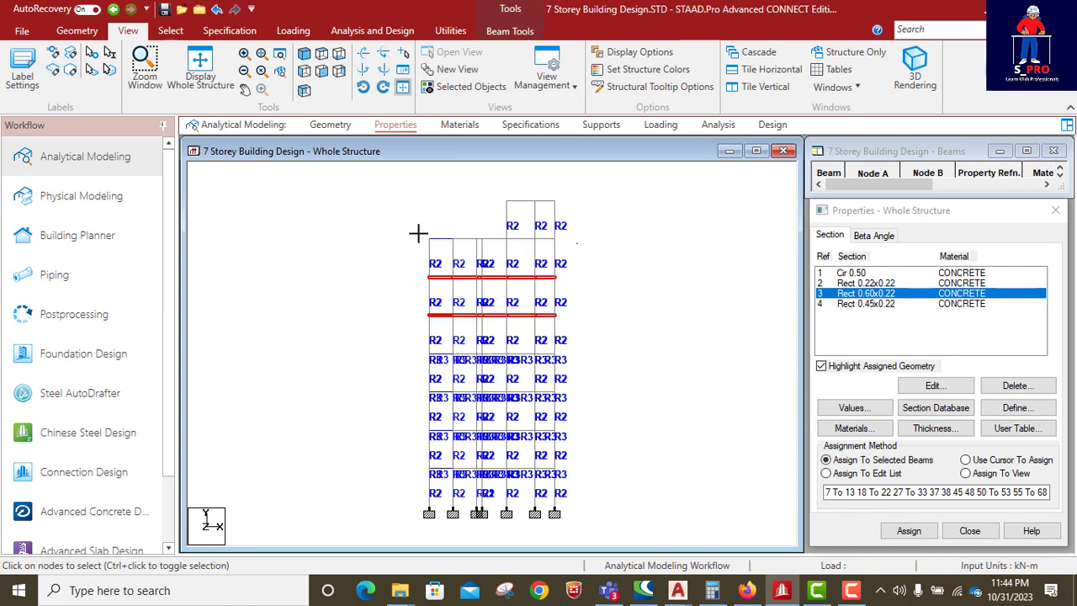
left_click_drag(416, 235, 579, 266, "ctrl")
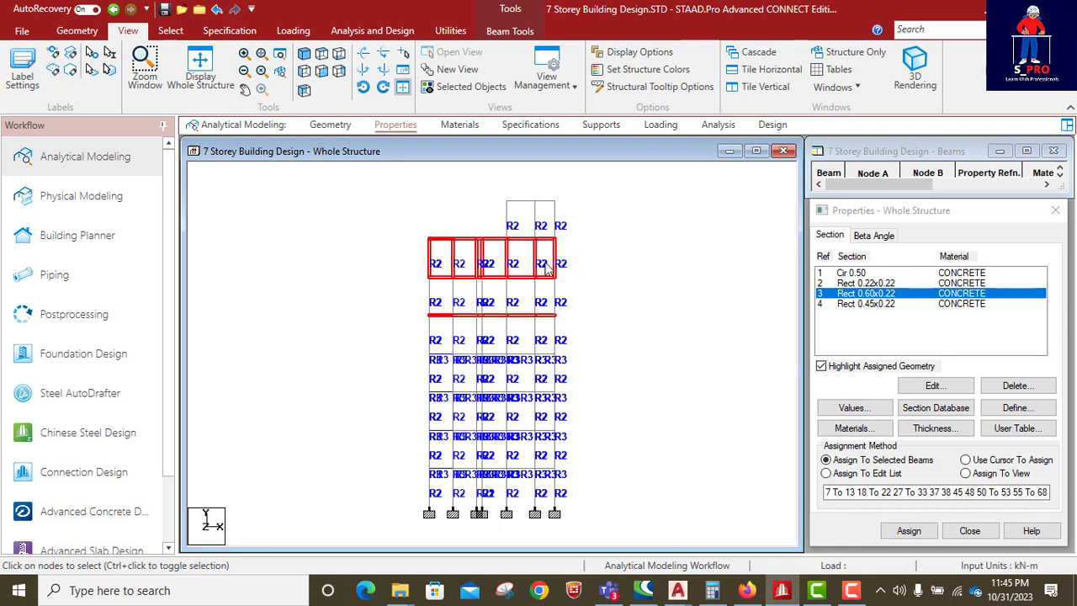
left_click(589, 279)
left_click_drag(566, 317, 413, 299)
left_click_drag(592, 285, 426, 269)
left_click_drag(572, 244, 425, 234)
left_click_drag(569, 212, 495, 194)
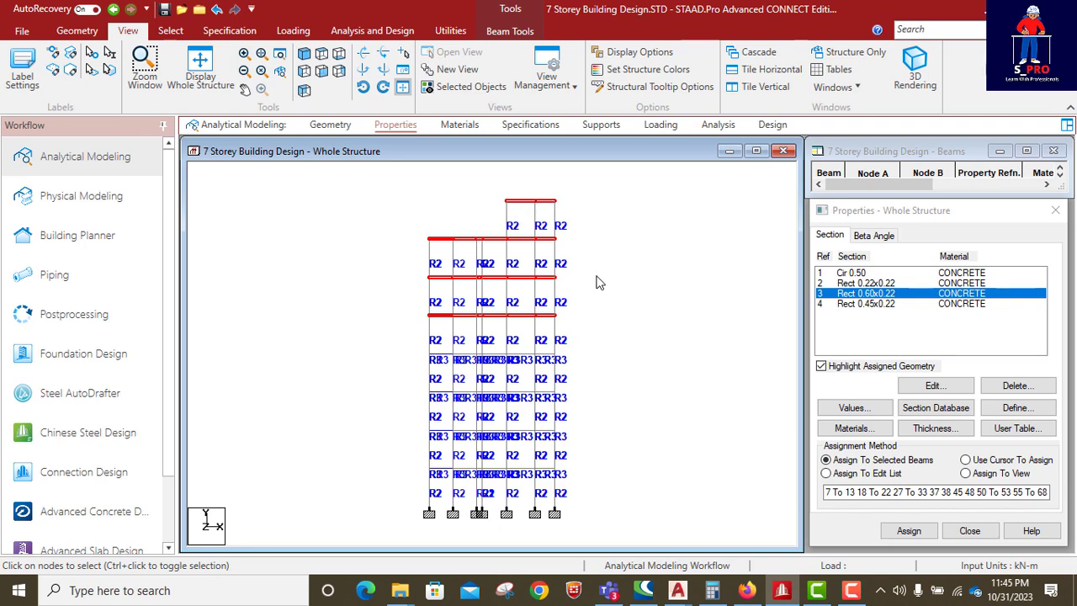
- Assign the 0.45 x 0.225 m section to the beams of the four upper levels, including the tower roof, and clear the selection
double_click(875, 304)
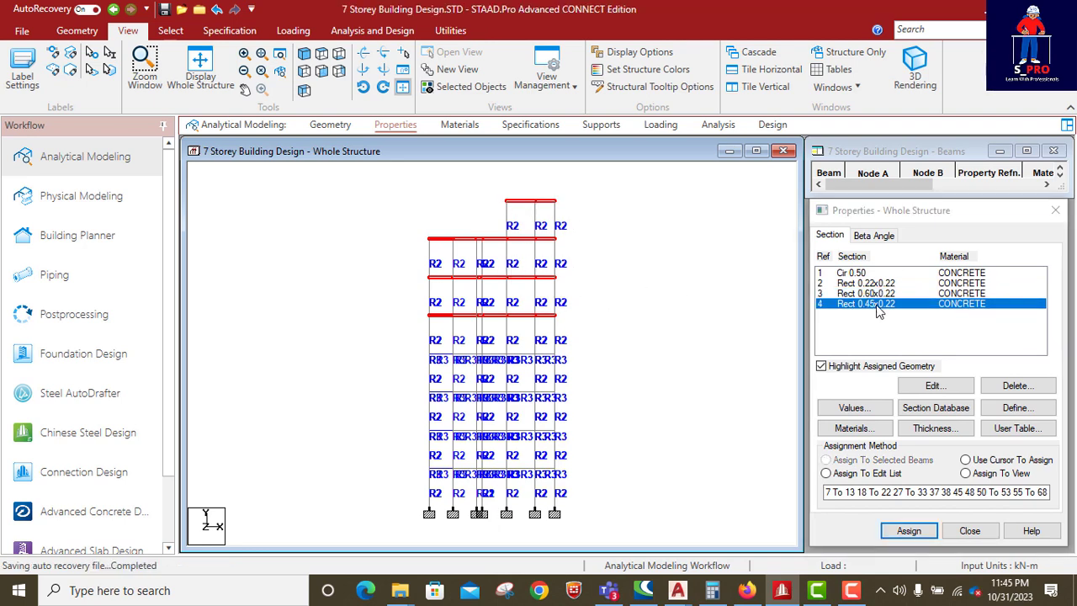
left_click(687, 486)
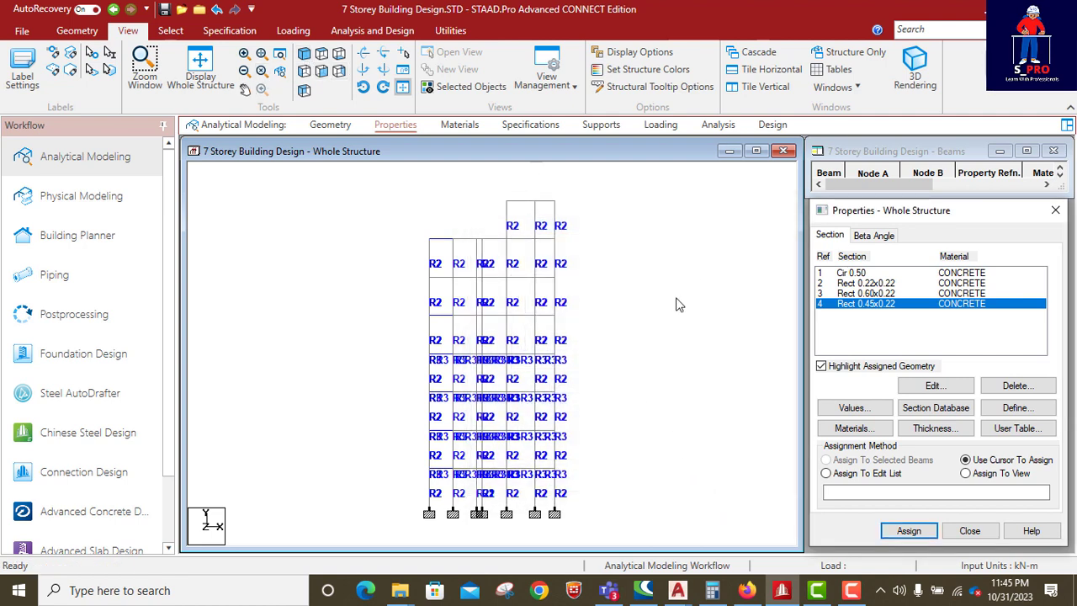
left_click(565, 327)
left_click_drag(553, 318, 423, 313)
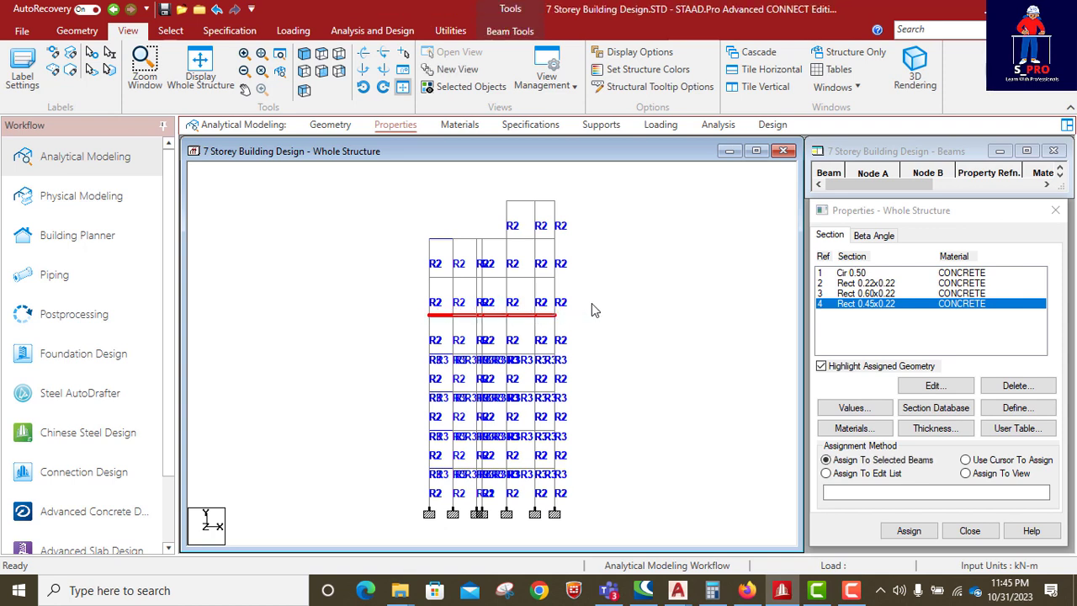
left_click_drag(567, 283, 425, 271, "ctrl")
left_click_drag(575, 250, 432, 244, "ctrl")
left_click_drag(562, 215, 502, 207, "ctrl")
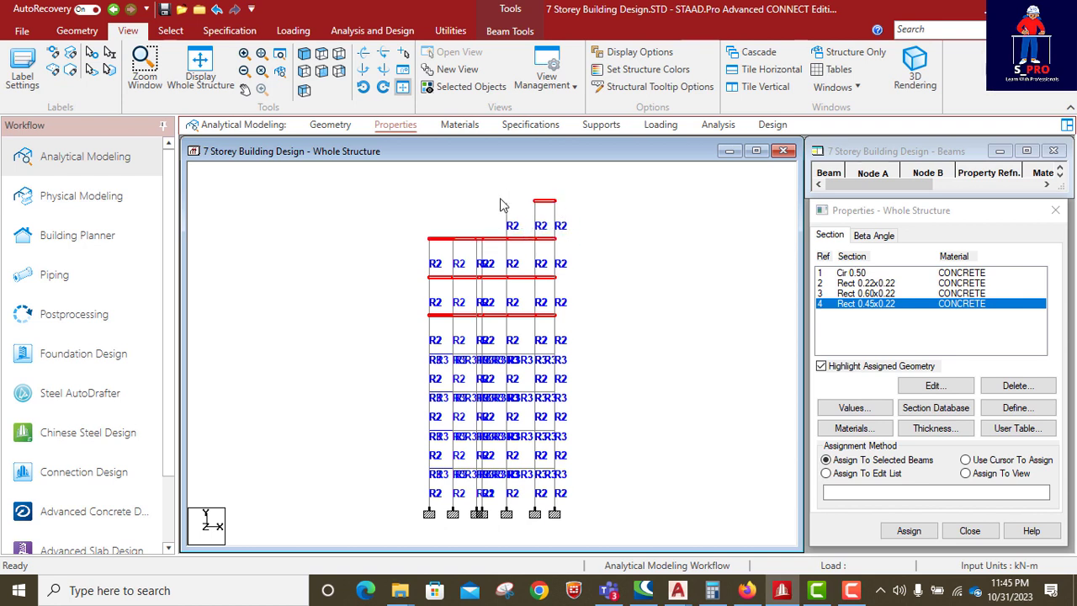
left_click(304, 53)
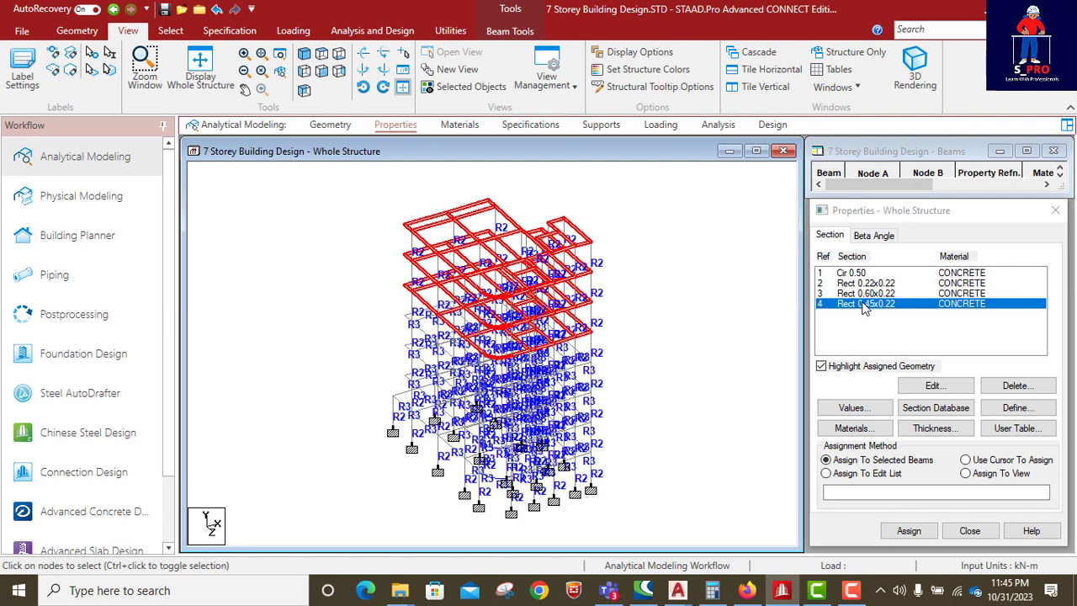
left_click(908, 530)
left_click(951, 419)
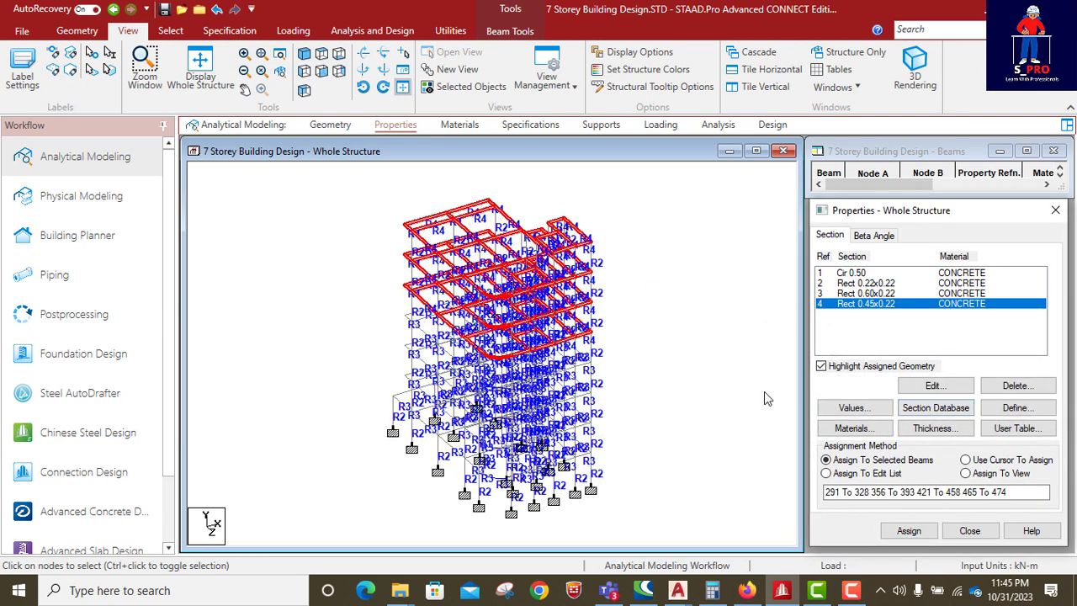
left_click(684, 354)
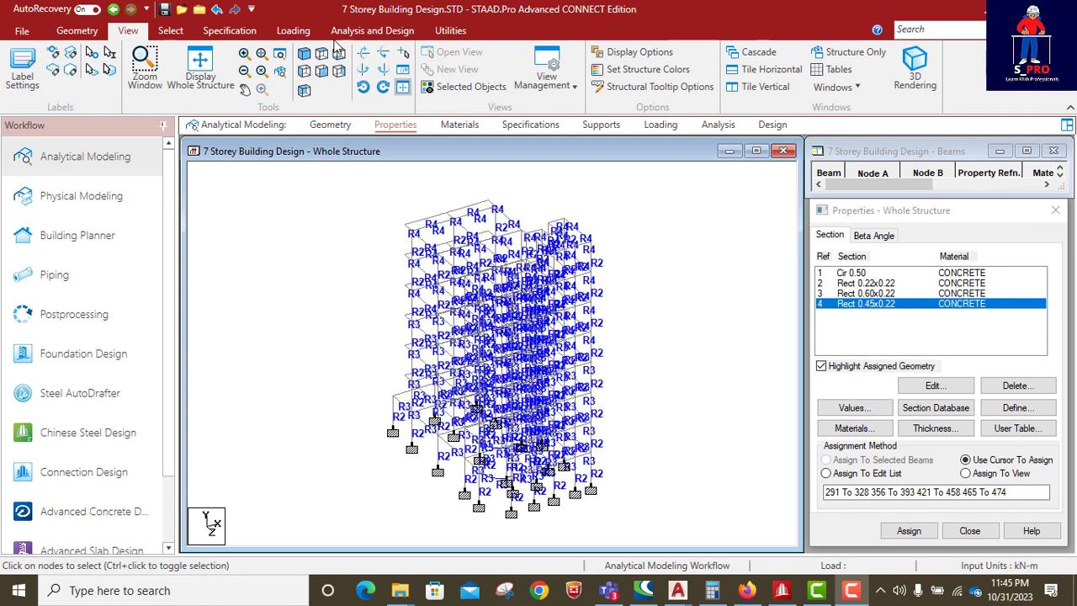
- Open a 3D rendered view of the whole structure and enlarge its window to fill the workspace
left_click(916, 69)
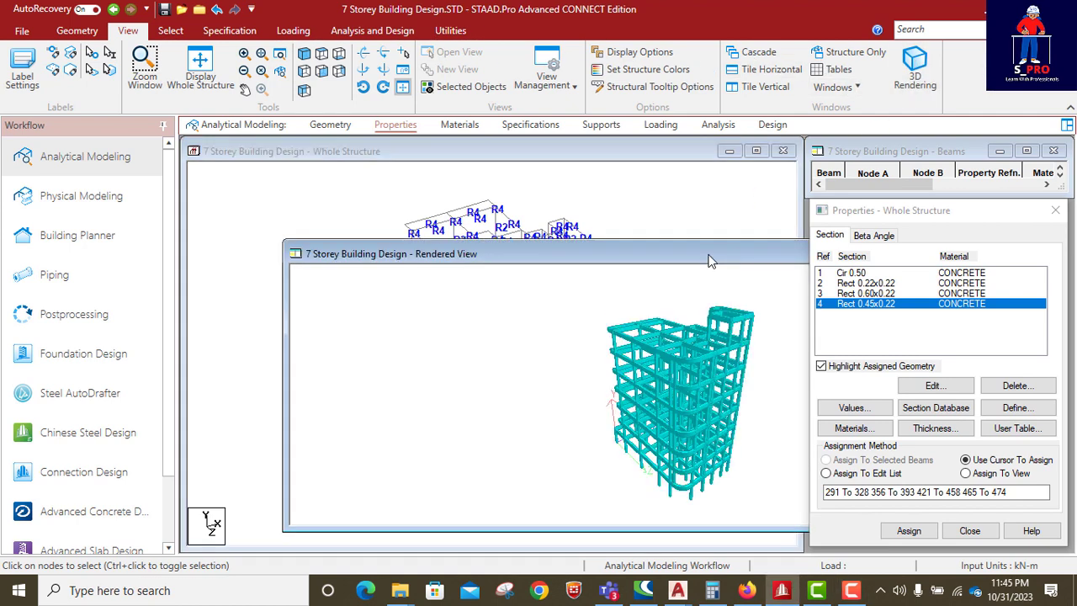
left_click_drag(734, 262, 506, 244)
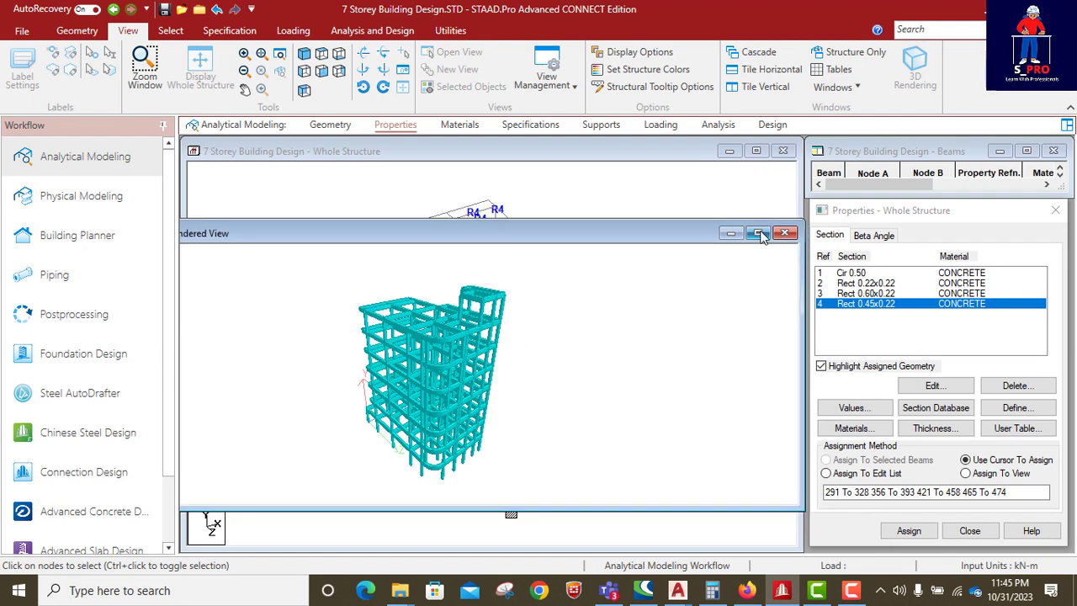
left_click(776, 235)
scroll(751, 286, "up", 5)
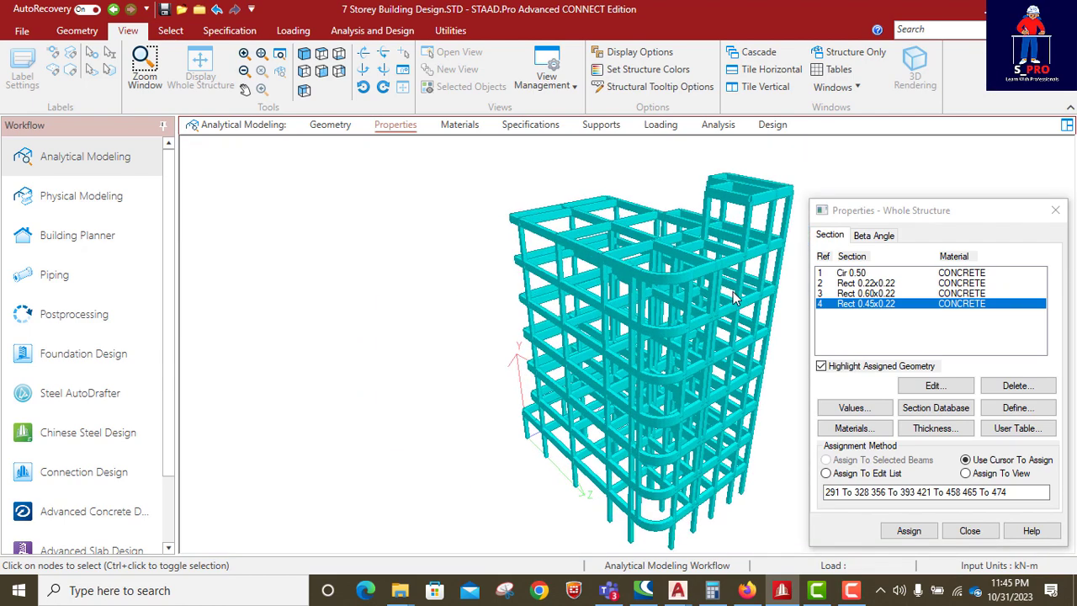
- Examine the rendered columns and beams of the building from above, from below and from several sides
left_click_drag(722, 274, 708, 385)
scroll(708, 387, "up", 8)
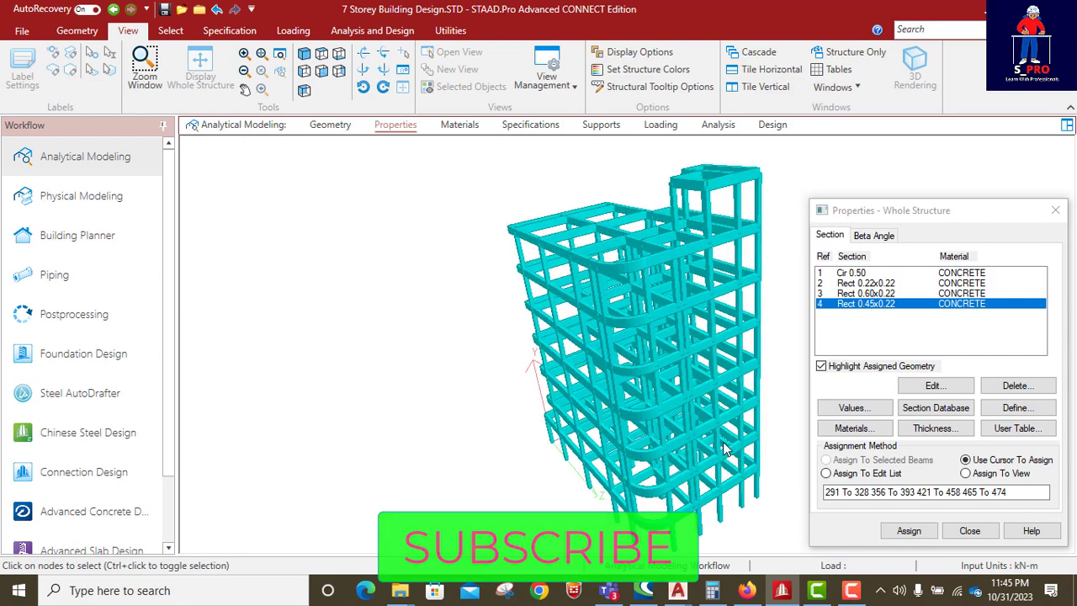
left_click_drag(609, 388, 643, 471)
scroll(652, 418, "up", 5)
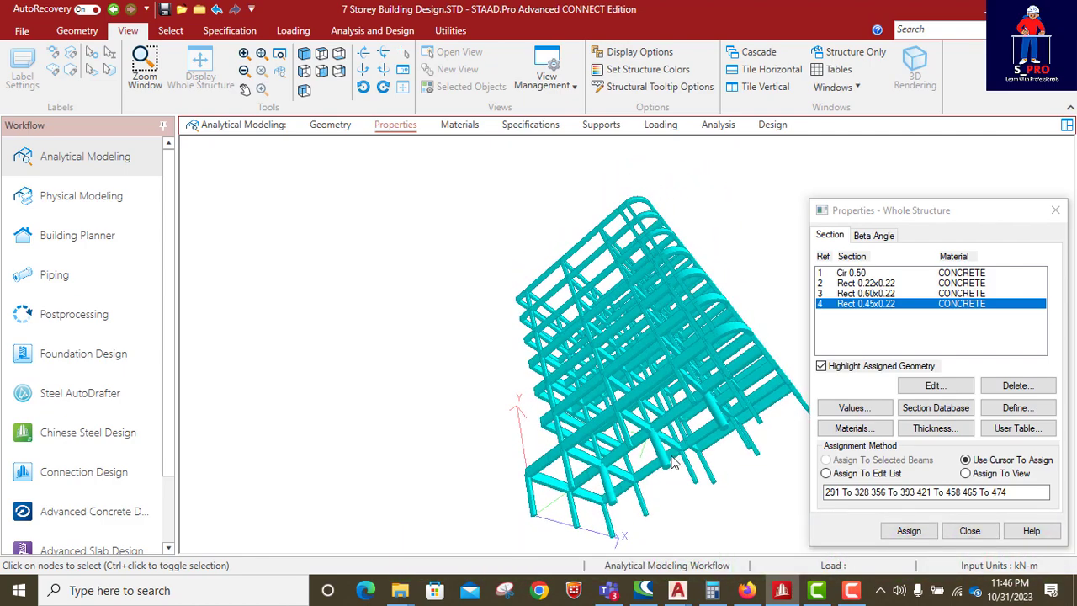
middle_click_drag(745, 451, 625, 373)
scroll(574, 429, "up", 3)
middle_click_drag(573, 441, 526, 334)
middle_click_drag(699, 371, 629, 359)
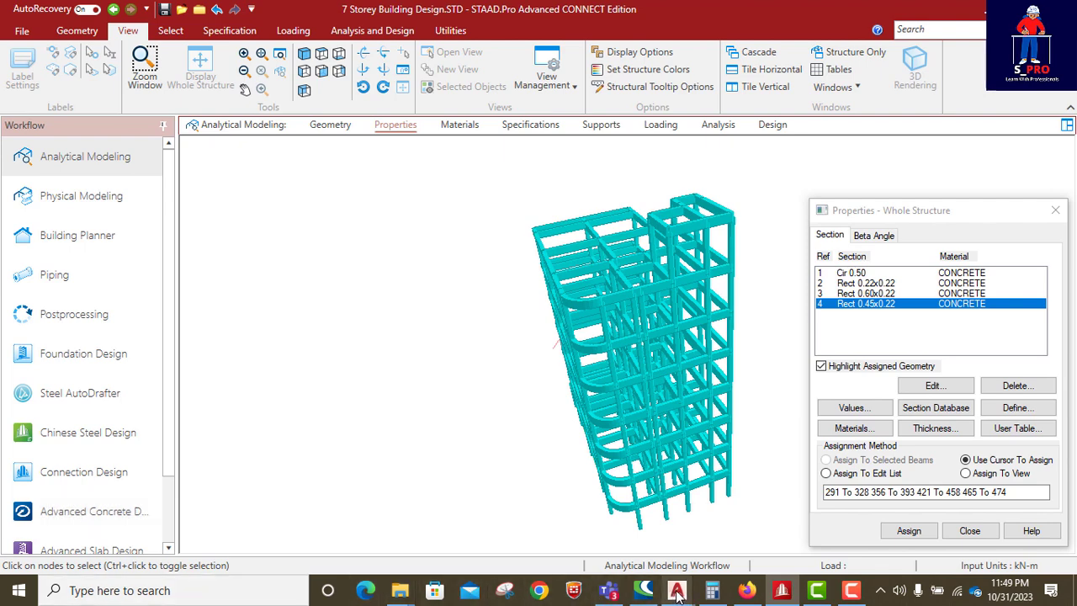
- Switch to the 7 STORY BUILDING drawing in AutoCAD and review the complete set of floor plans, sections and elevations
mouse_move(677, 593)
left_click(946, 528)
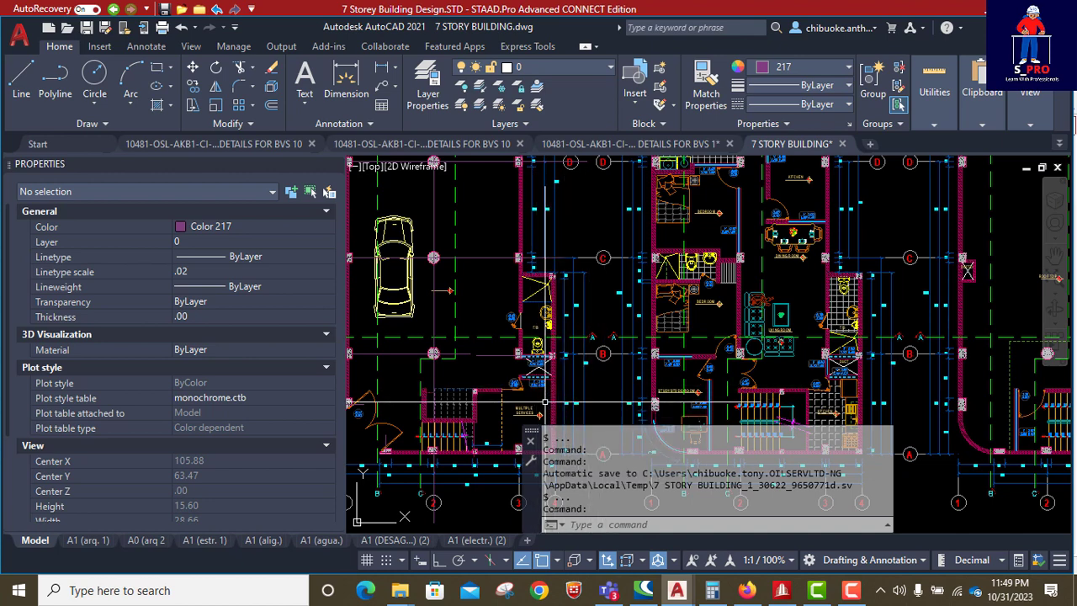
scroll(539, 390, "down", 5)
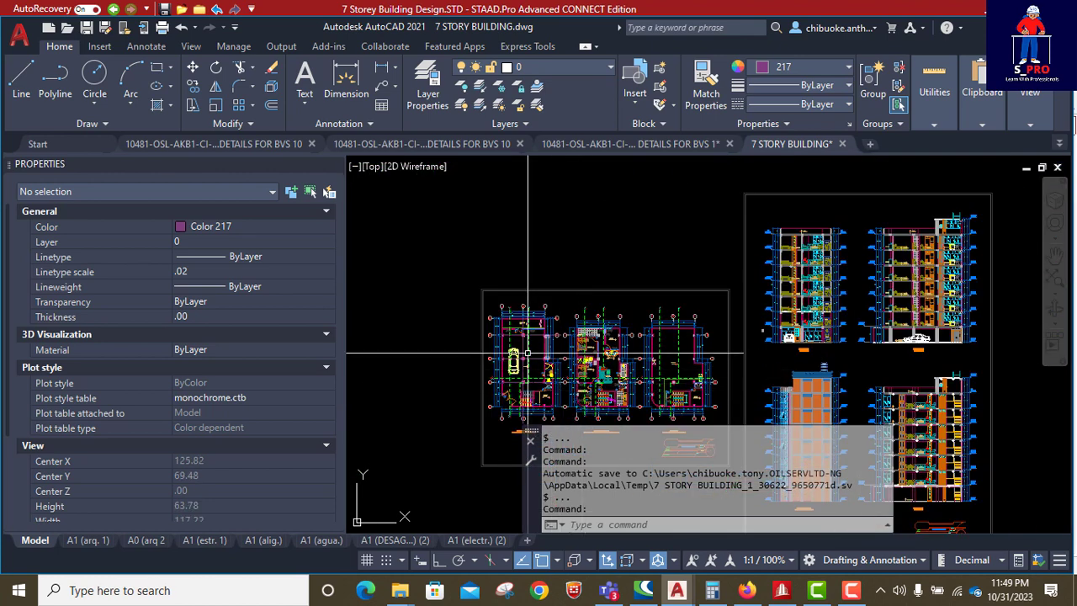
scroll(529, 371, "down", 3)
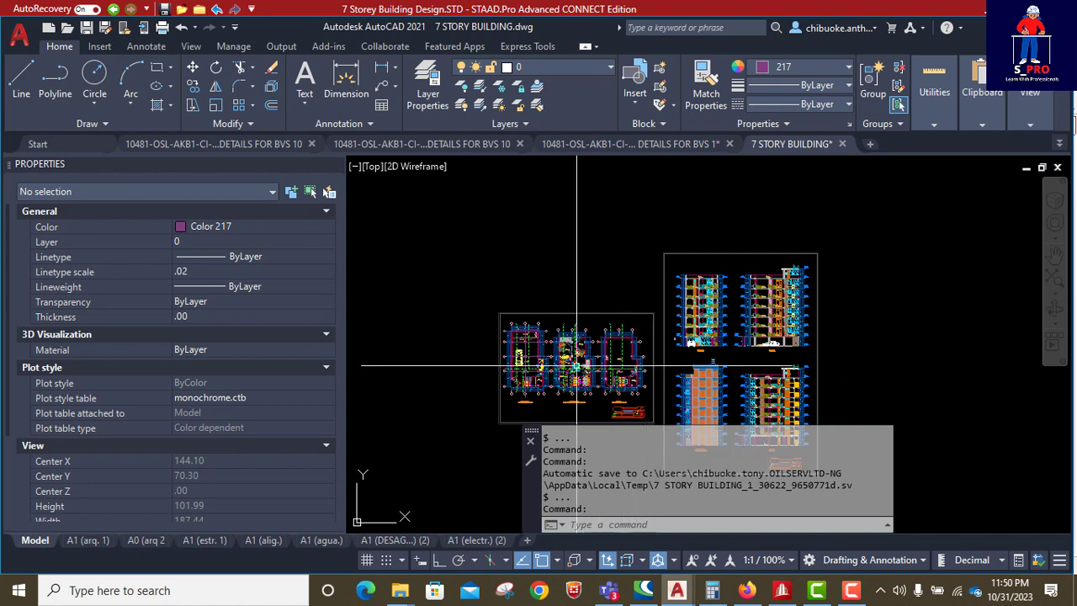
scroll(516, 364, "down", 2)
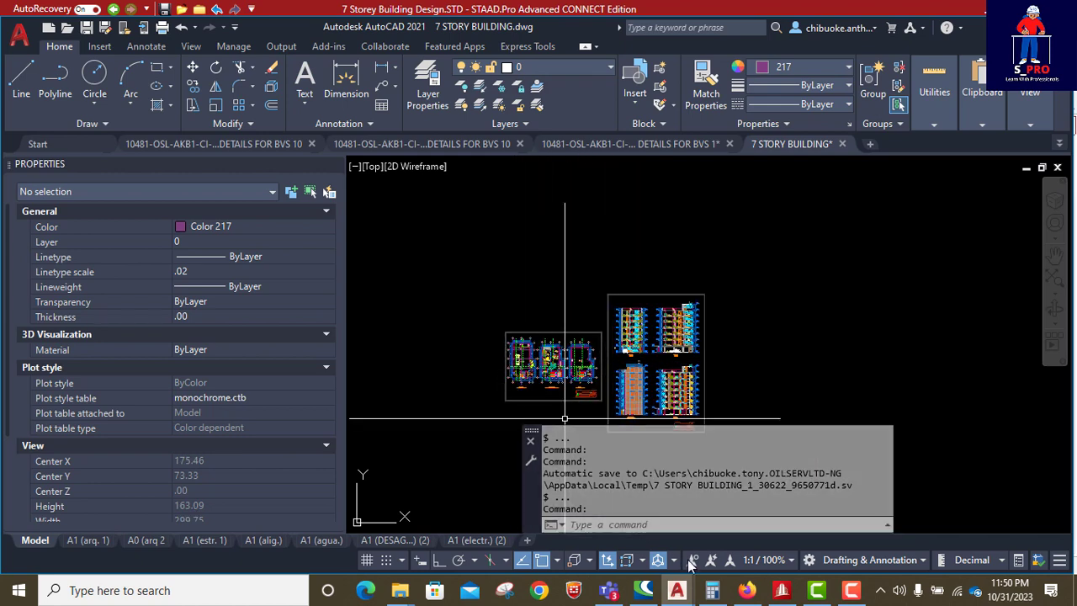
- Switch back to STAAD.Pro and inspect the rendered building frame from the rear and the curved-corner side
left_click(787, 590)
middle_click_drag(508, 312, 623, 373)
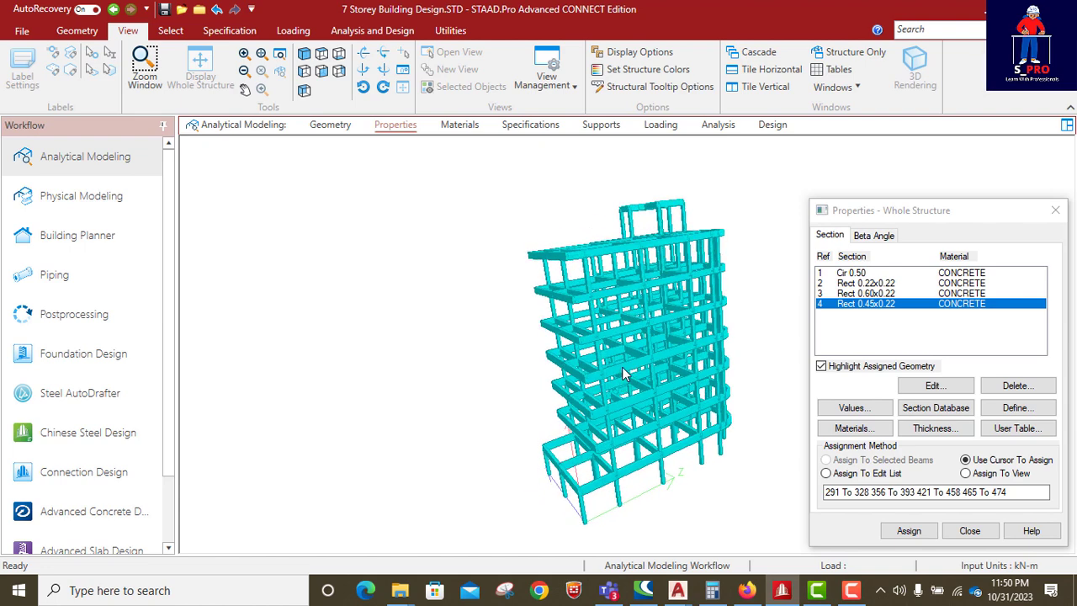
middle_click_drag(633, 317, 579, 315)
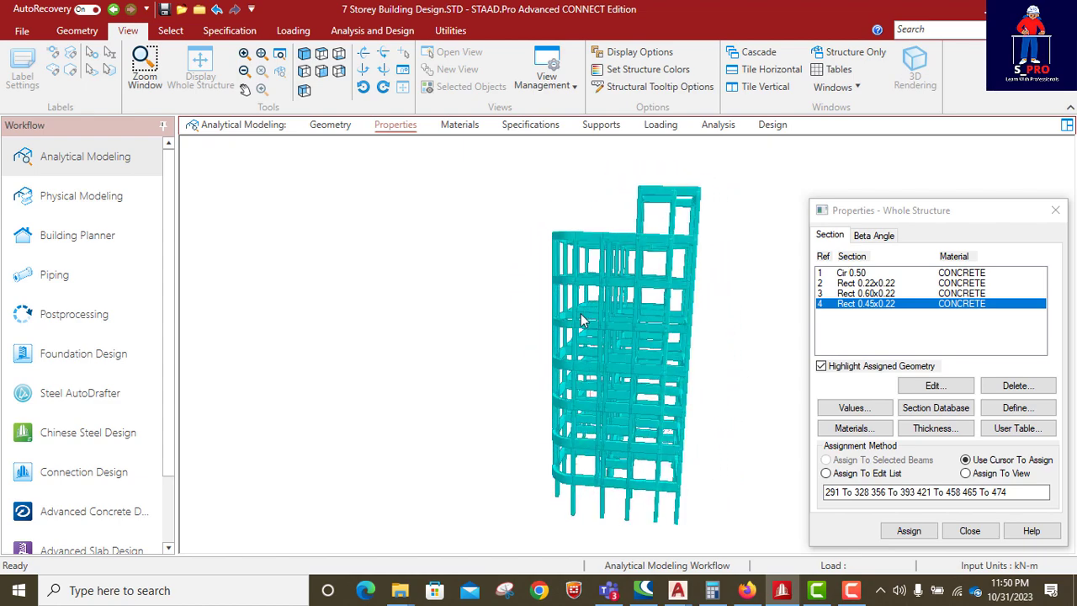